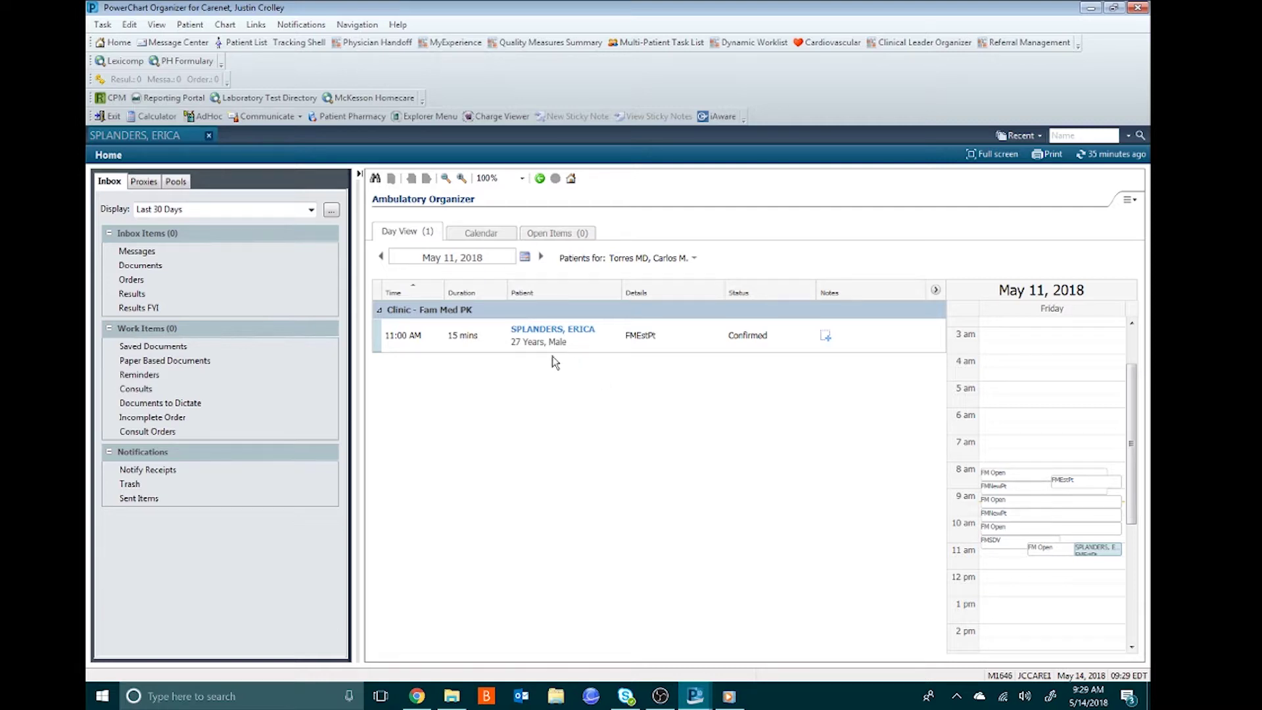
- Open the patient's chart and add a Referral Order found by searching 'referr'
mouse_move(535, 334)
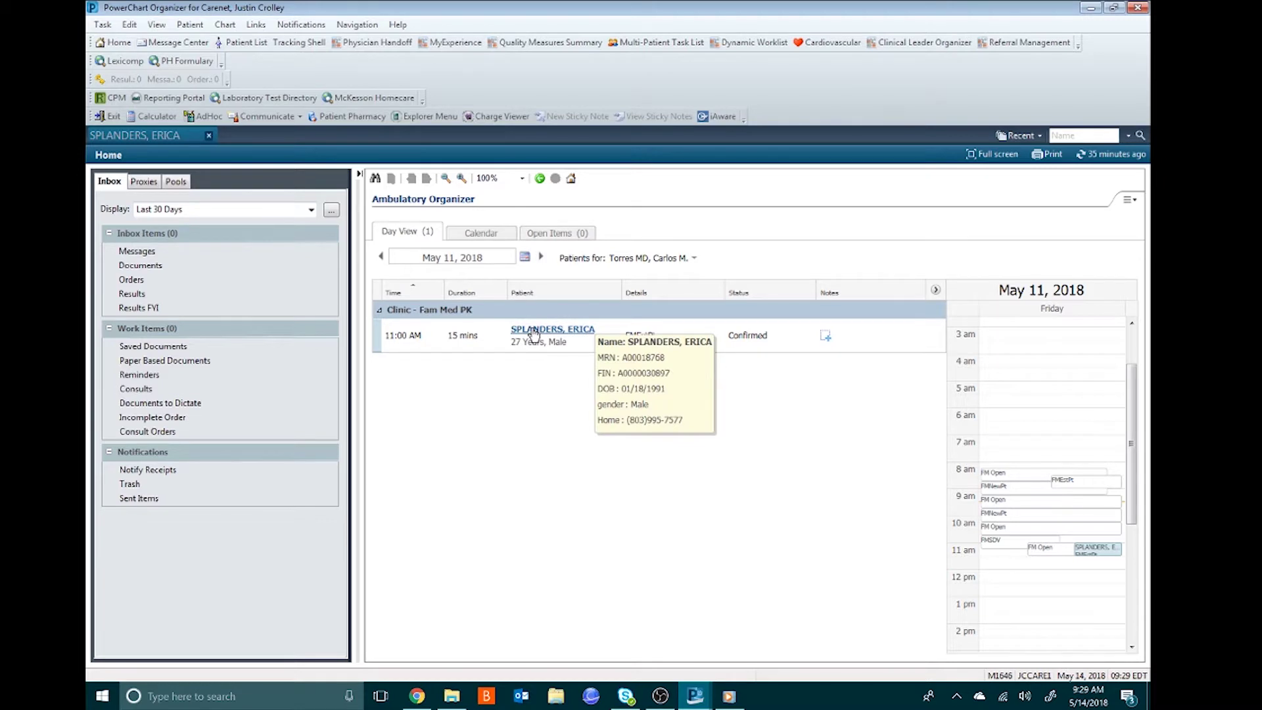
click(533, 332)
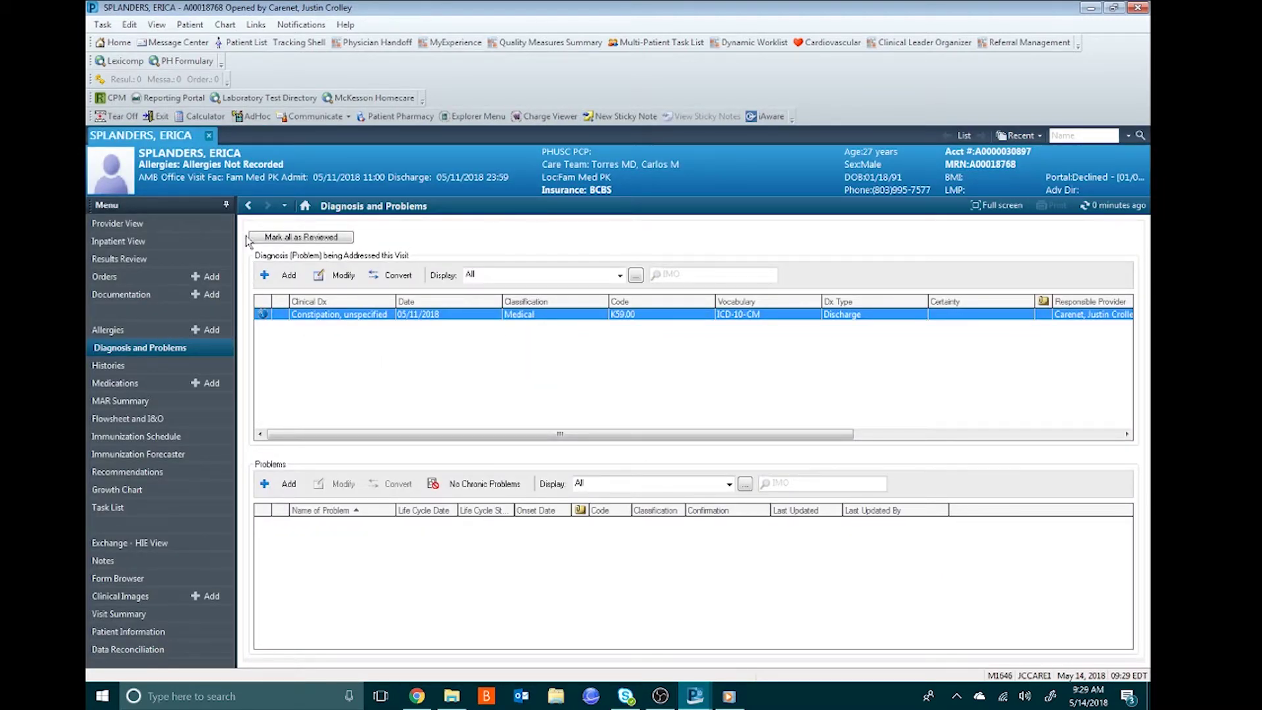
click(205, 279)
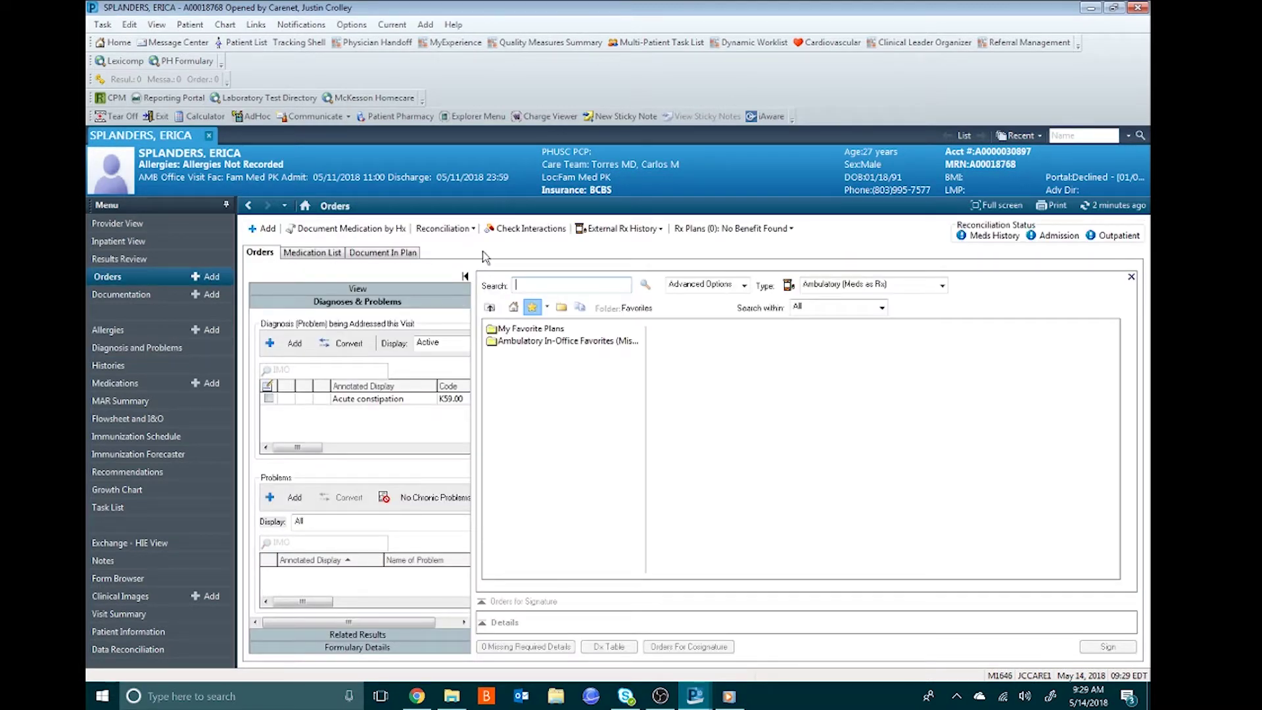
text(referr)
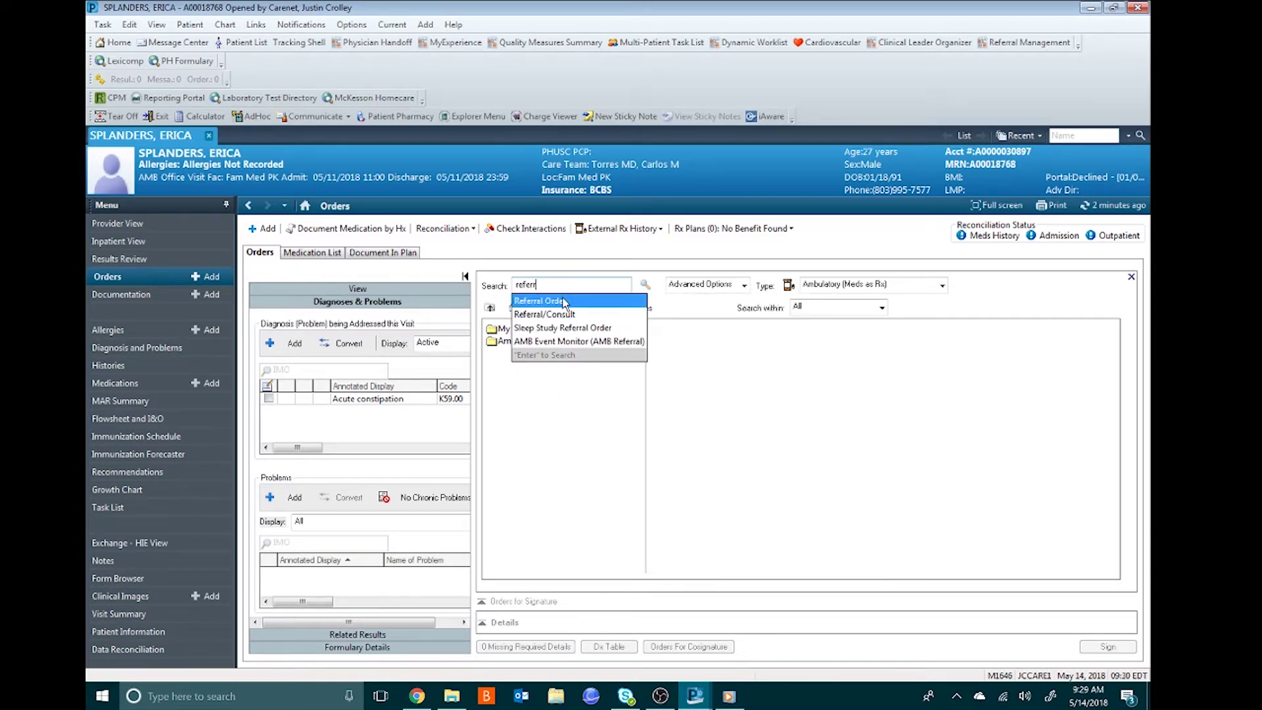
click(552, 301)
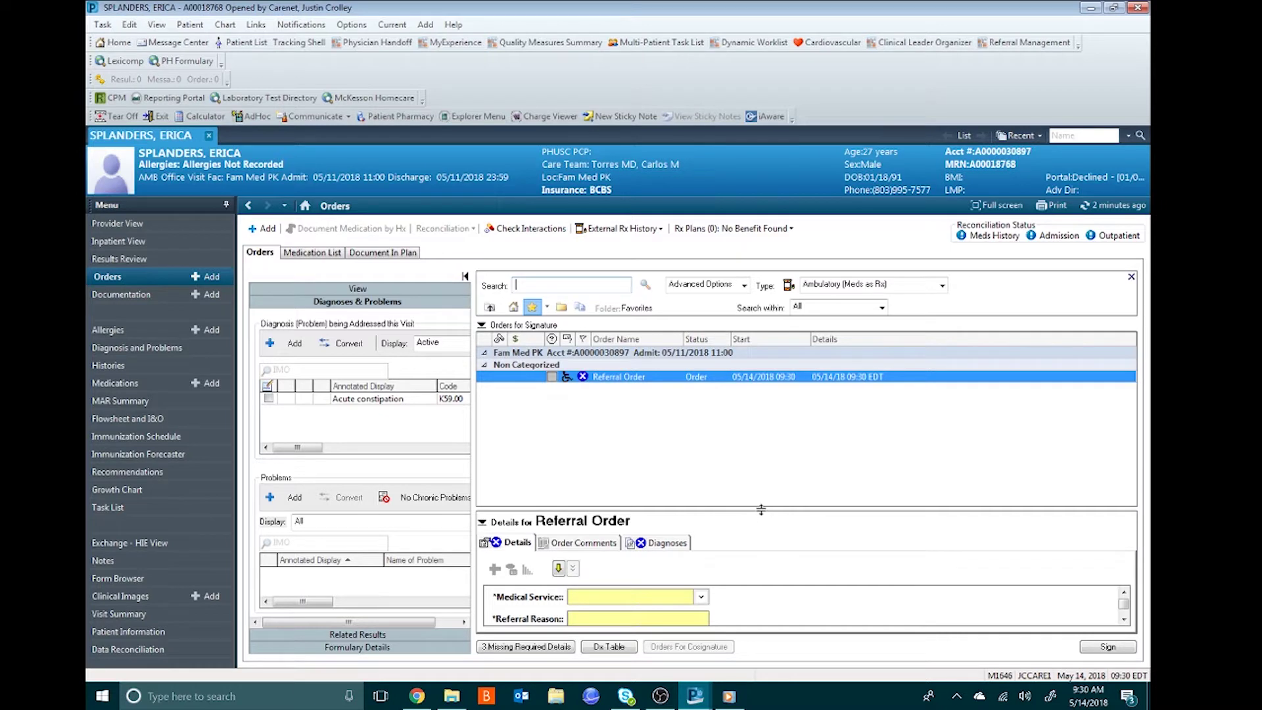
- Set the referral's Medical Service to Gastroenterology and Referral Reason to Constipation
drag(760, 509, 761, 393)
drag(716, 459, 717, 473)
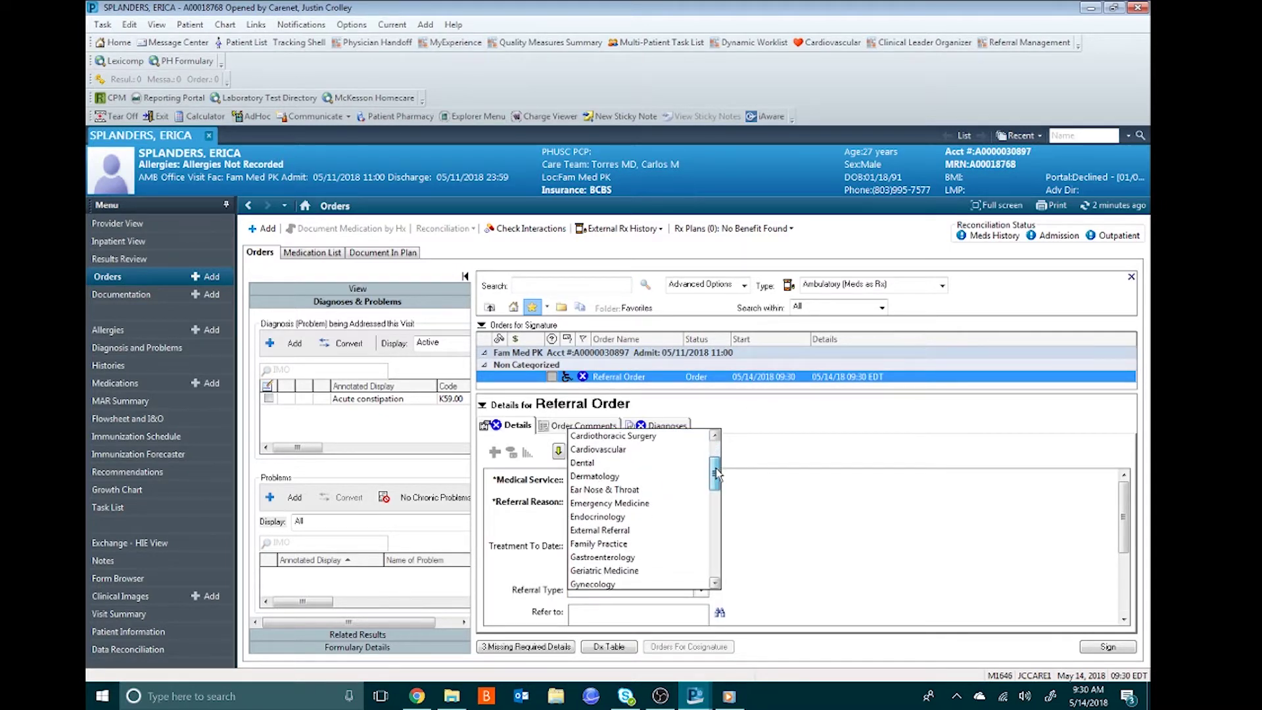
click(623, 557)
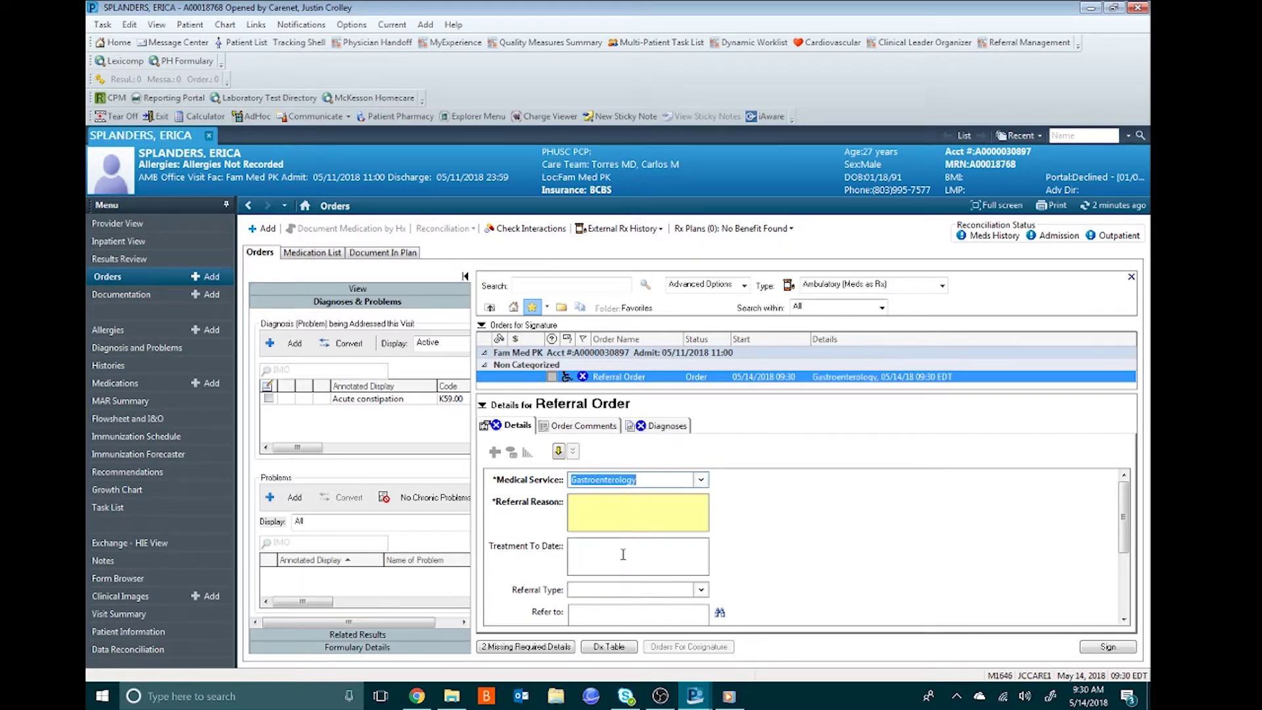
click(641, 517)
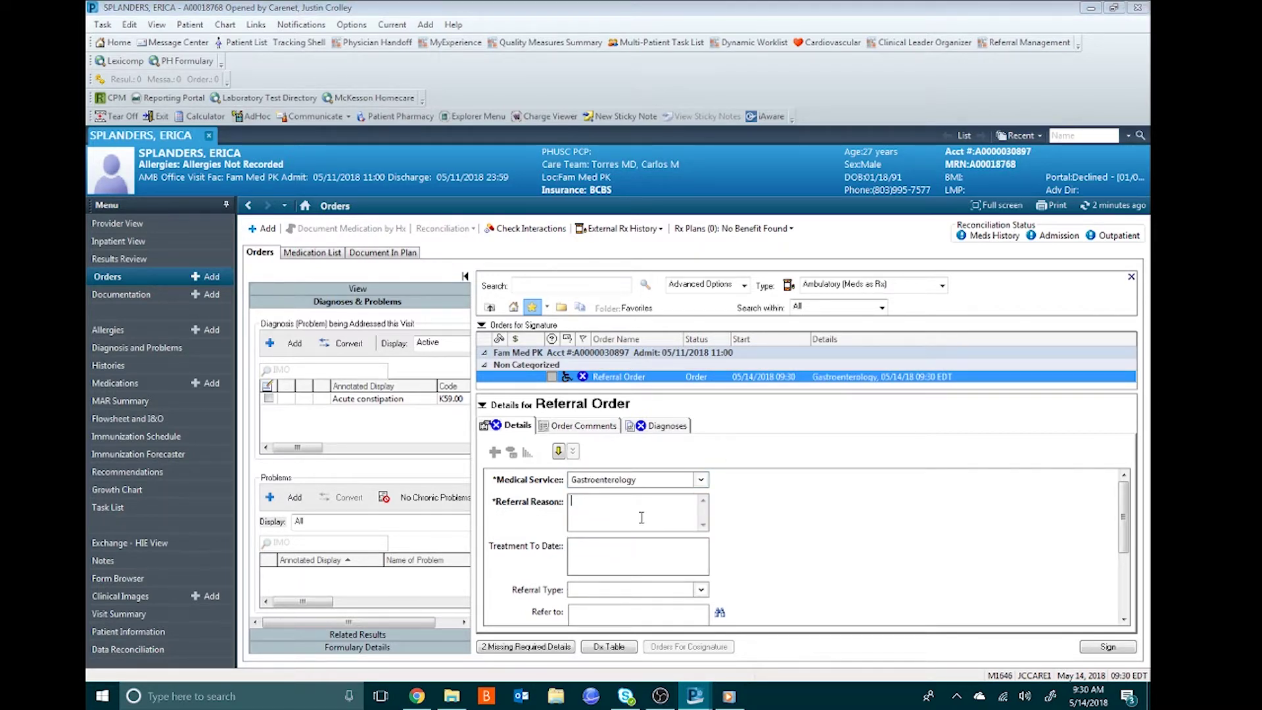
text(Constipation)
click(701, 591)
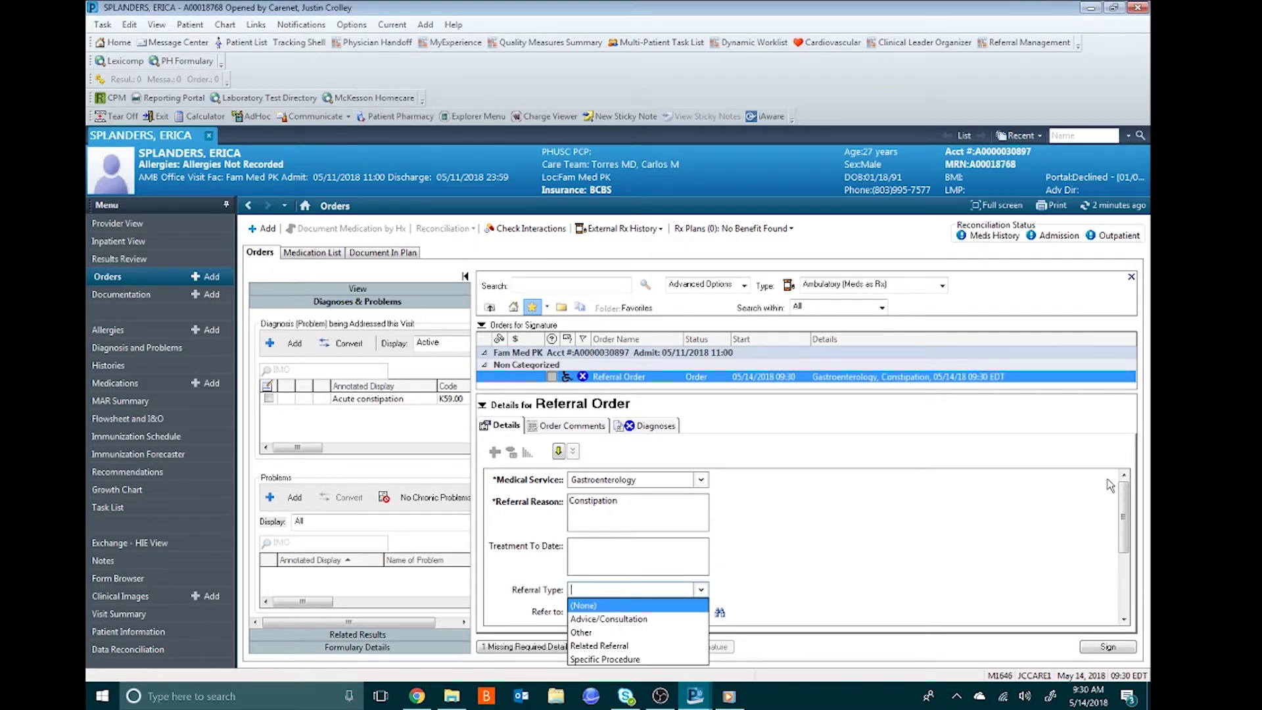
click(1125, 619)
click(1125, 620)
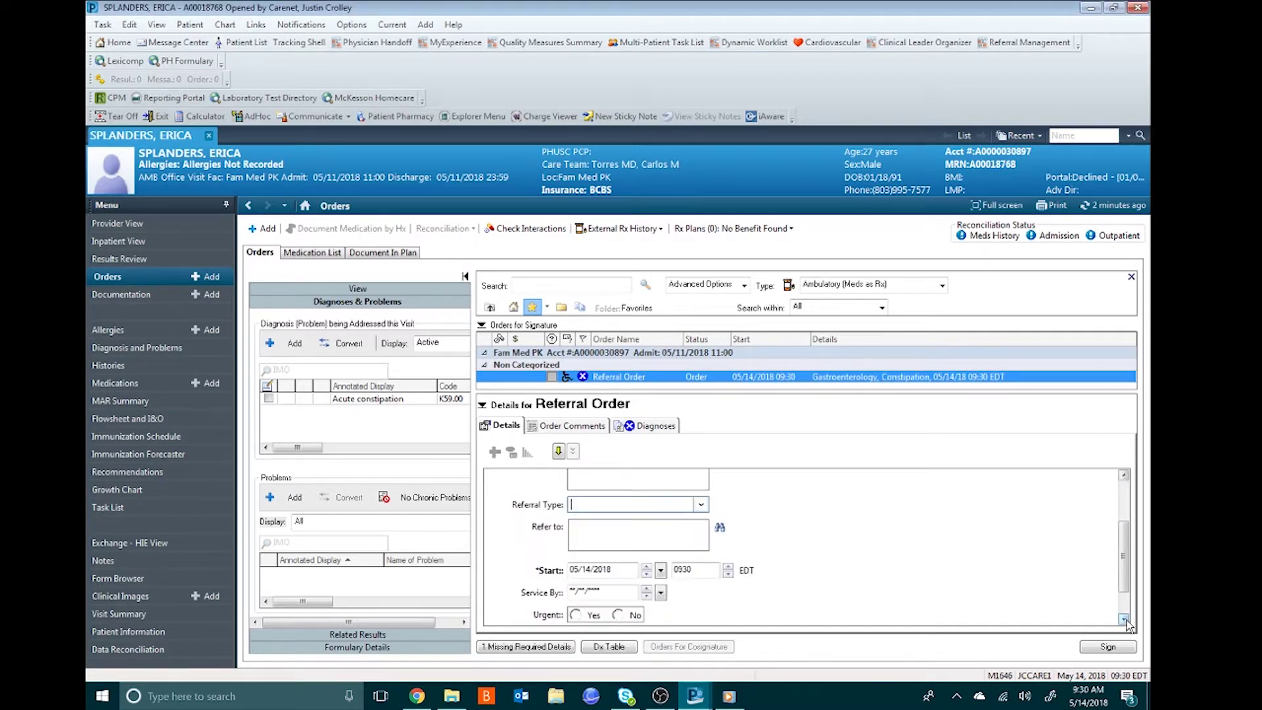
click(721, 527)
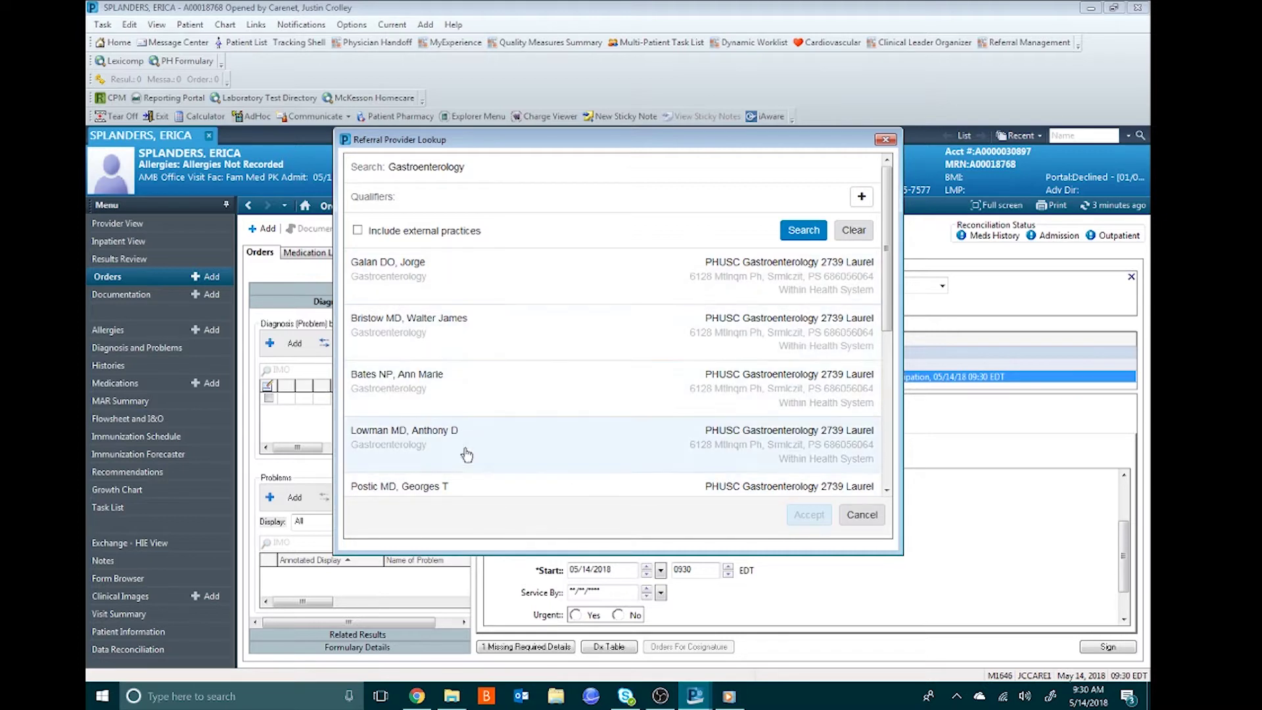
drag(478, 172, 383, 170)
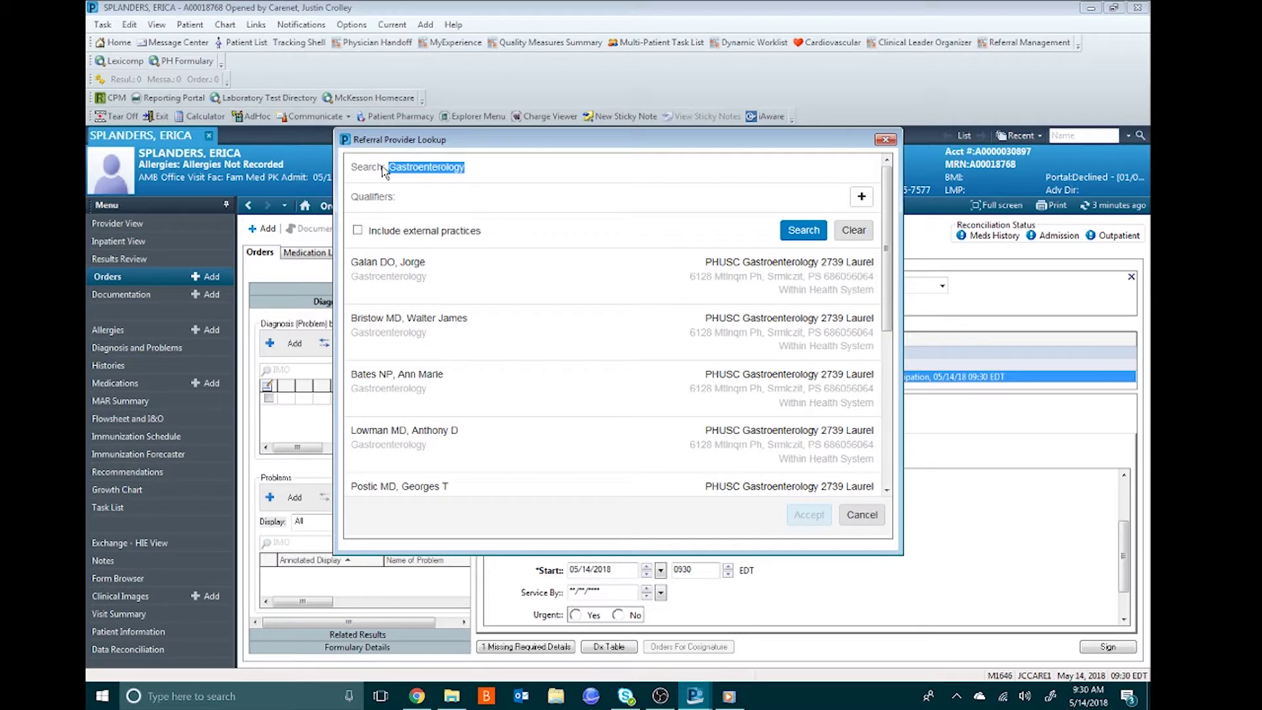
text(external)
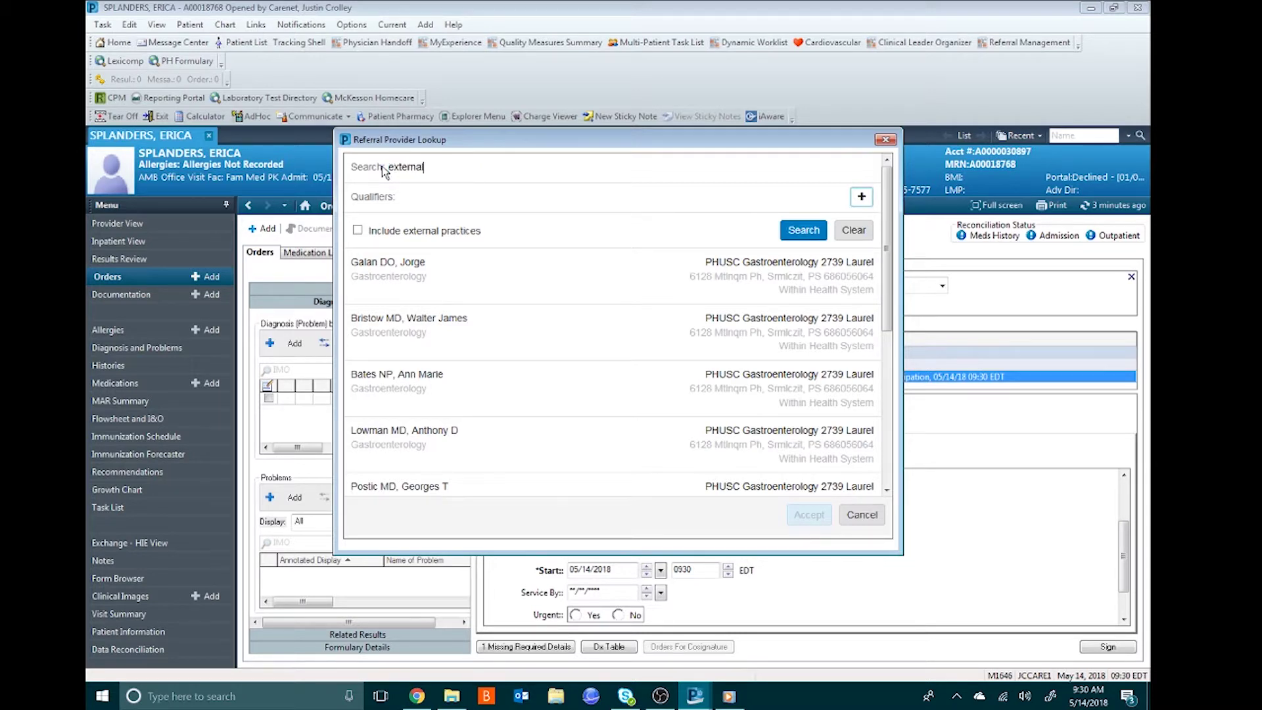
key(Return)
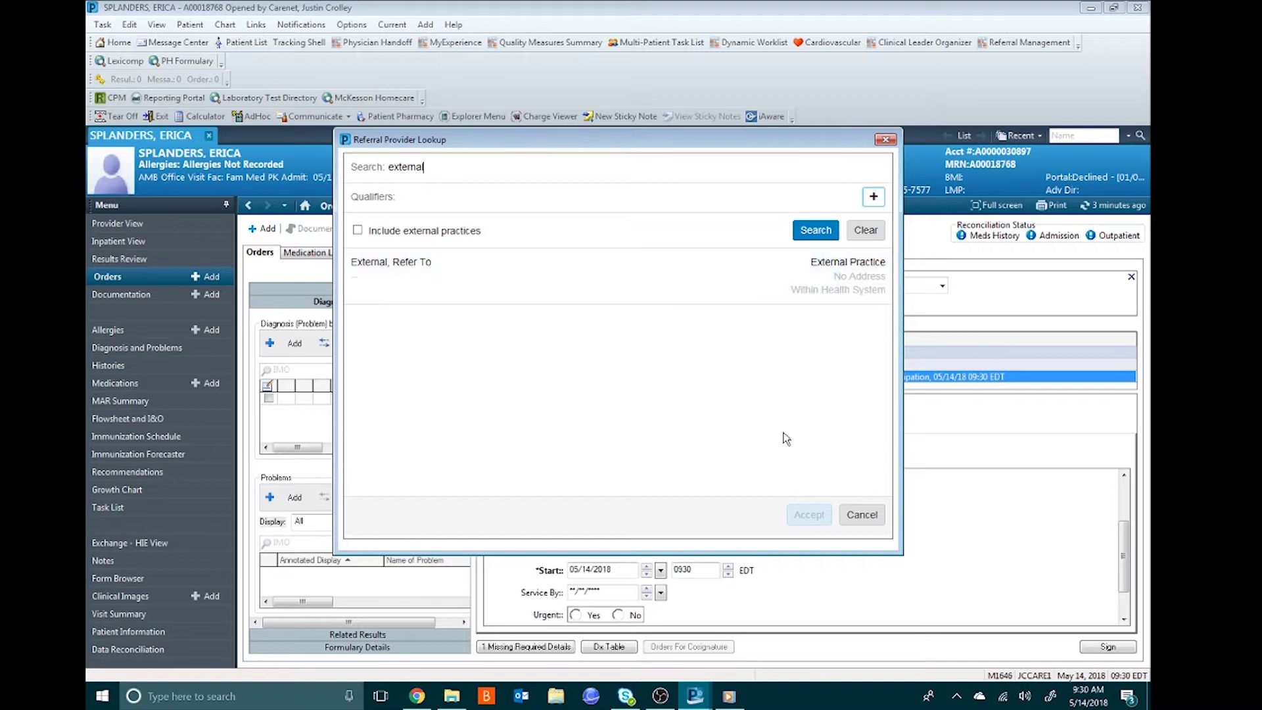
click(865, 516)
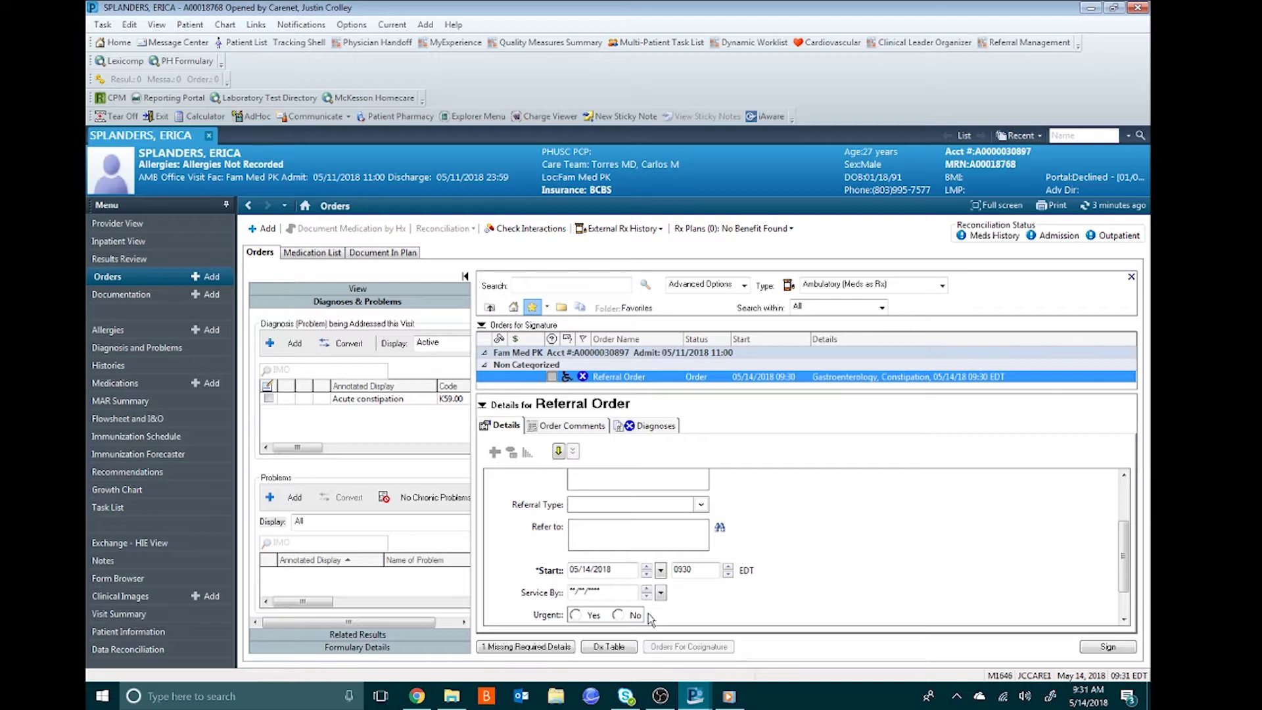
- Set Urgent to No, link Acute constipation (K59.00), sign the referral, and refresh to see Completed
click(617, 615)
click(1124, 619)
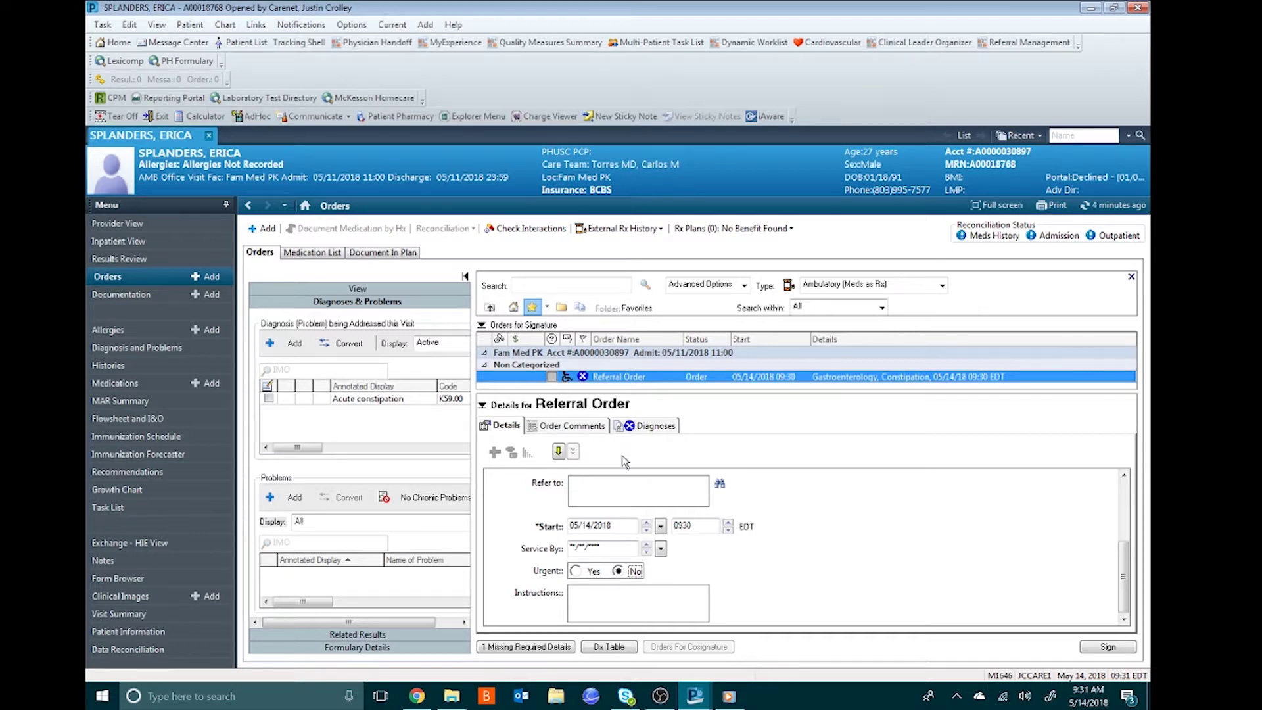
click(629, 425)
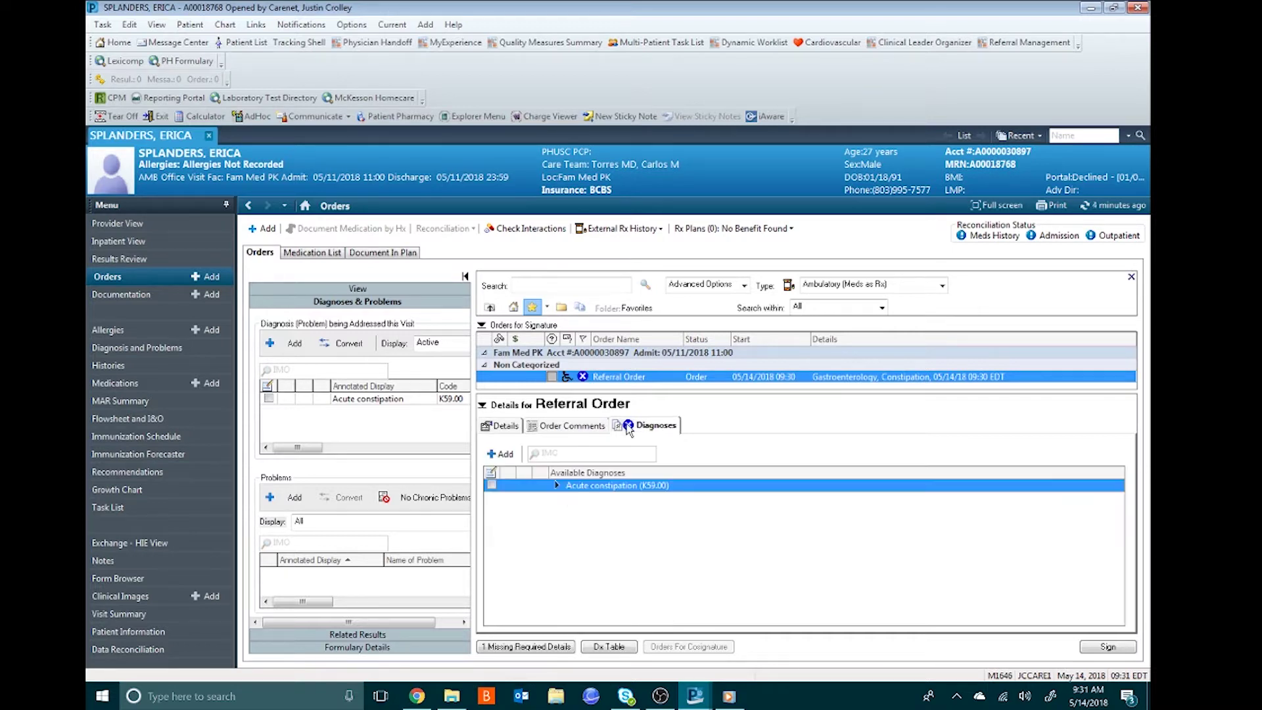
click(491, 485)
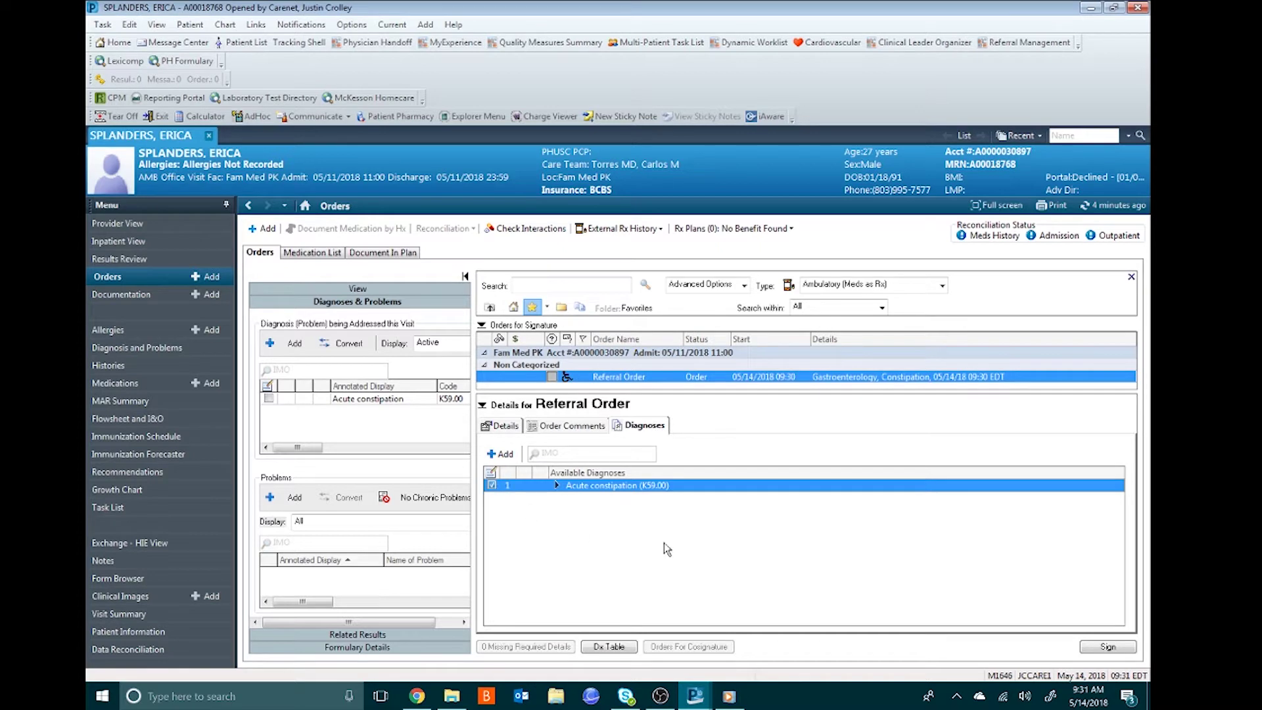
click(1108, 647)
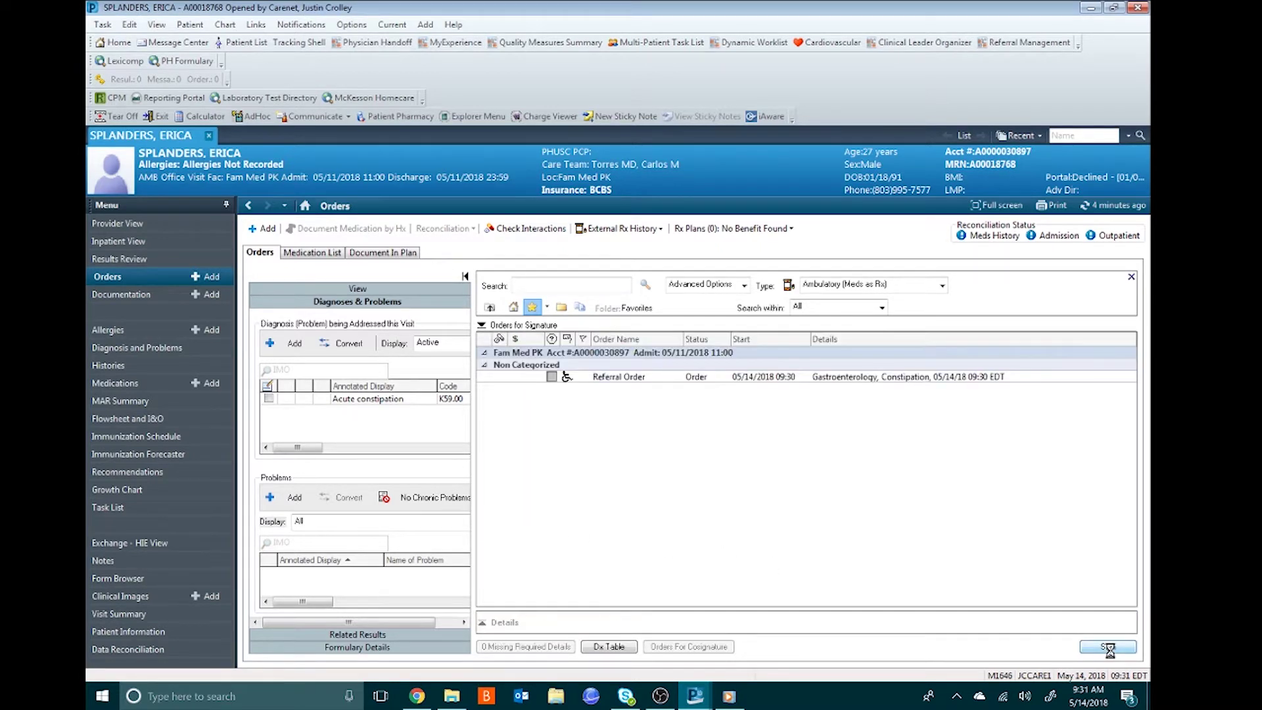
click(1102, 208)
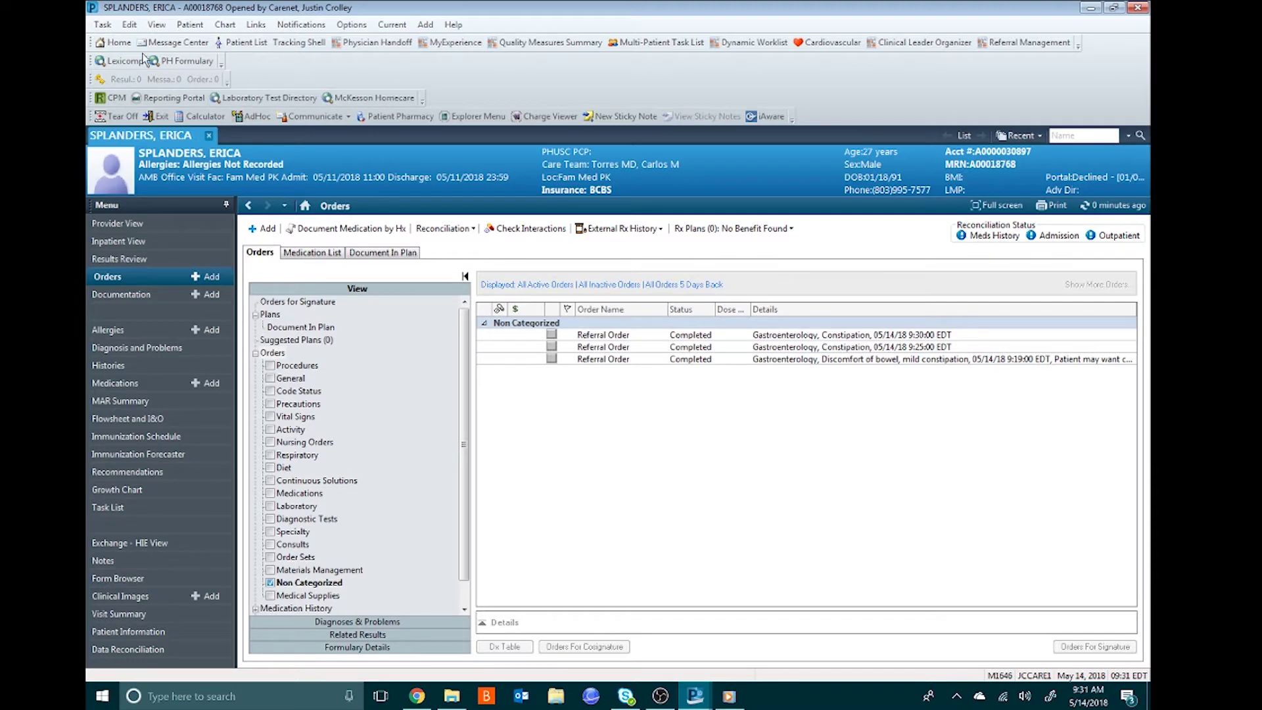
- Return to the Home Ambulatory Organizer Day View for May 11, 2018
click(116, 43)
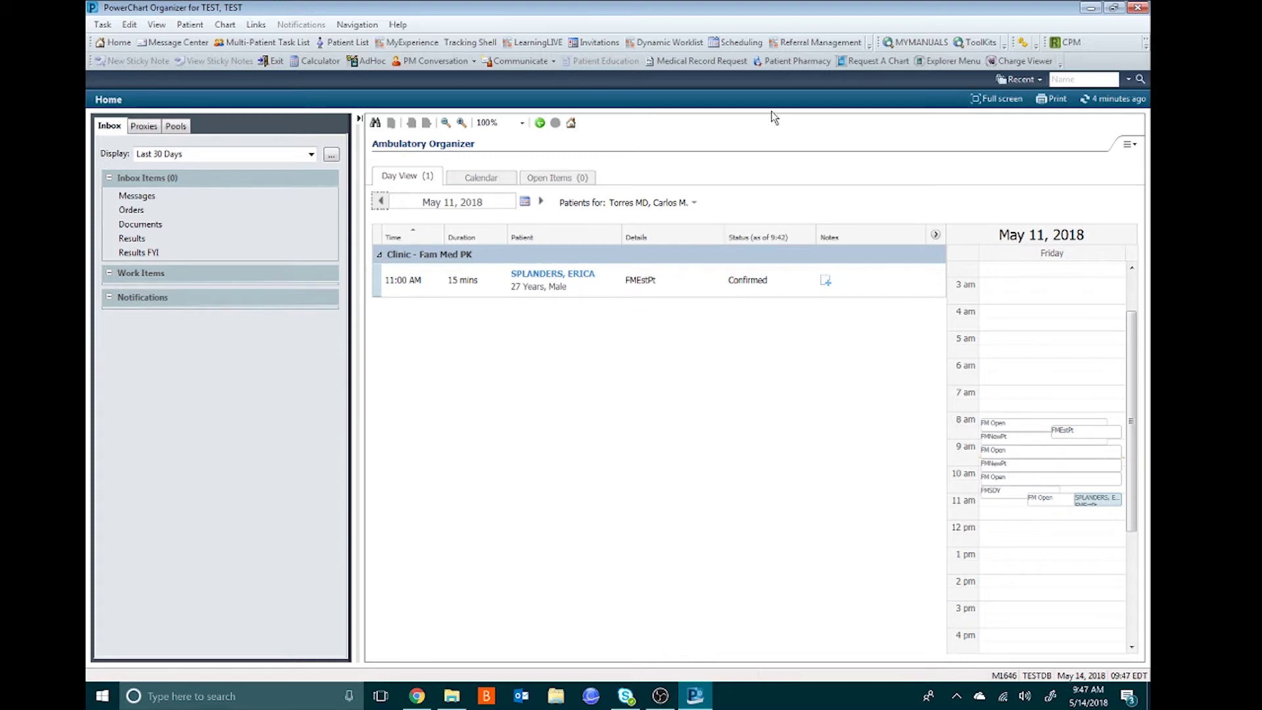
- Go to Referral Management's List Maintenance and add a new originating worklist
click(786, 43)
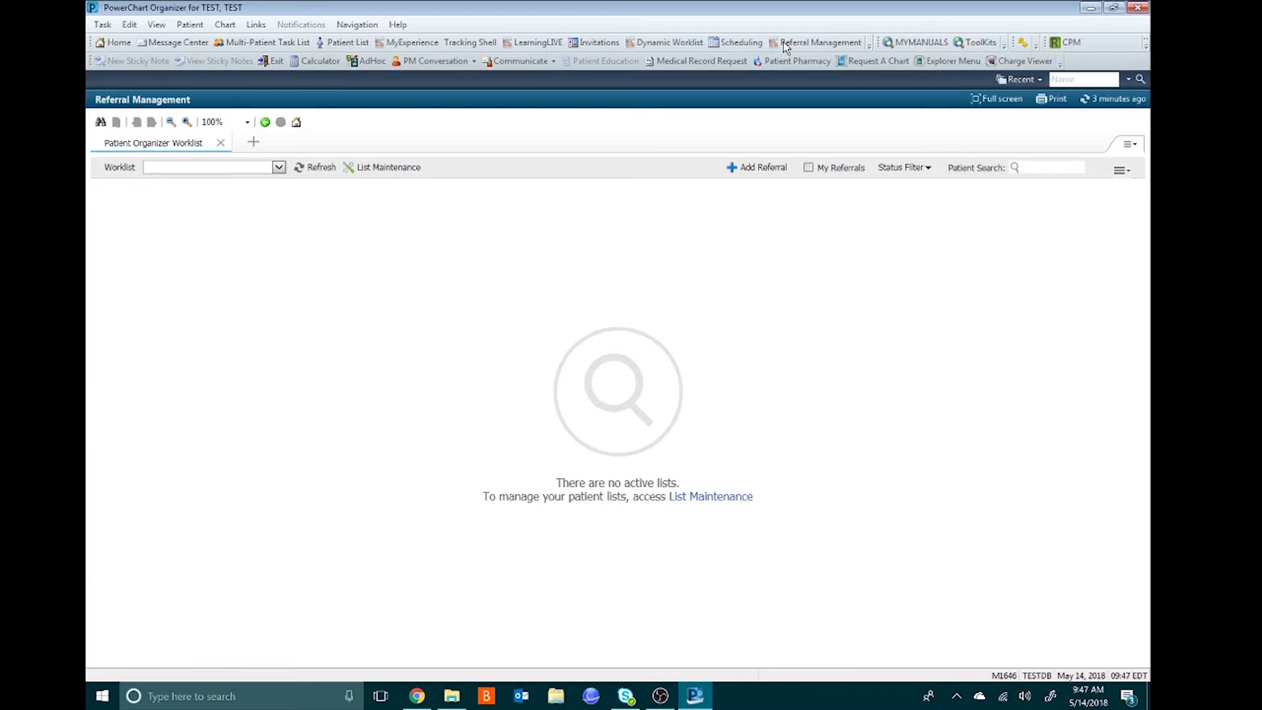
click(395, 167)
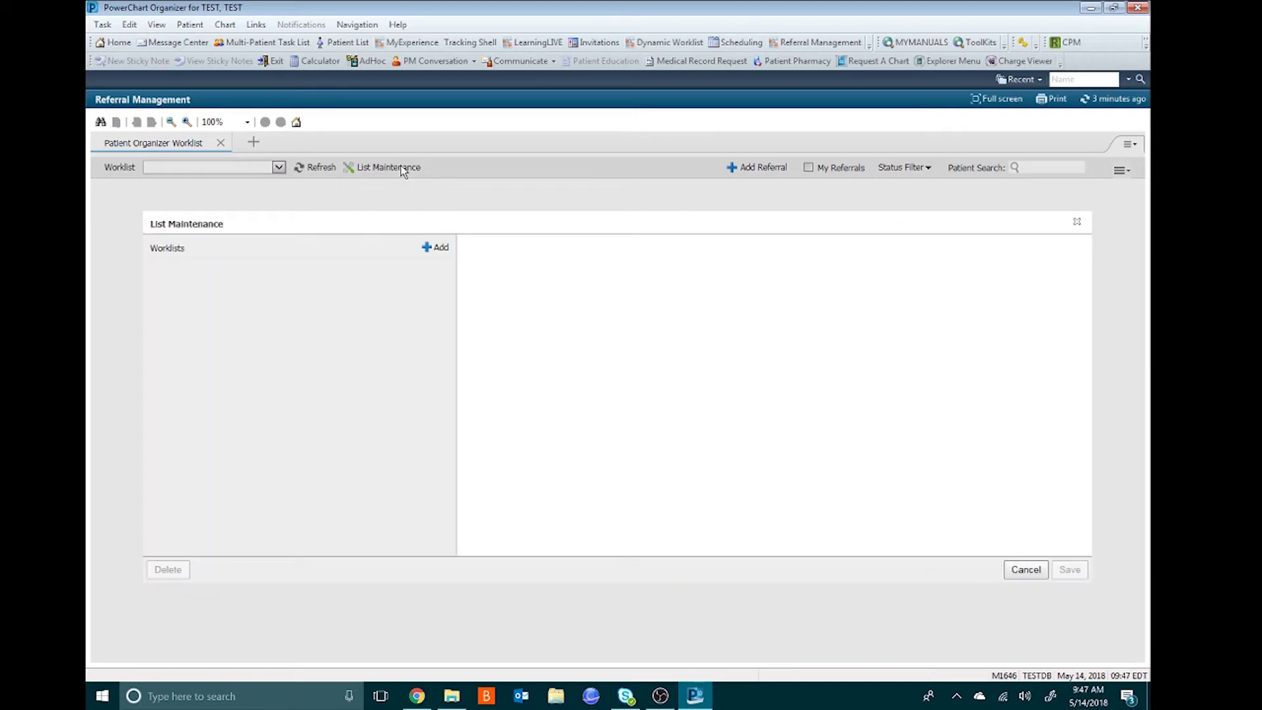
click(430, 254)
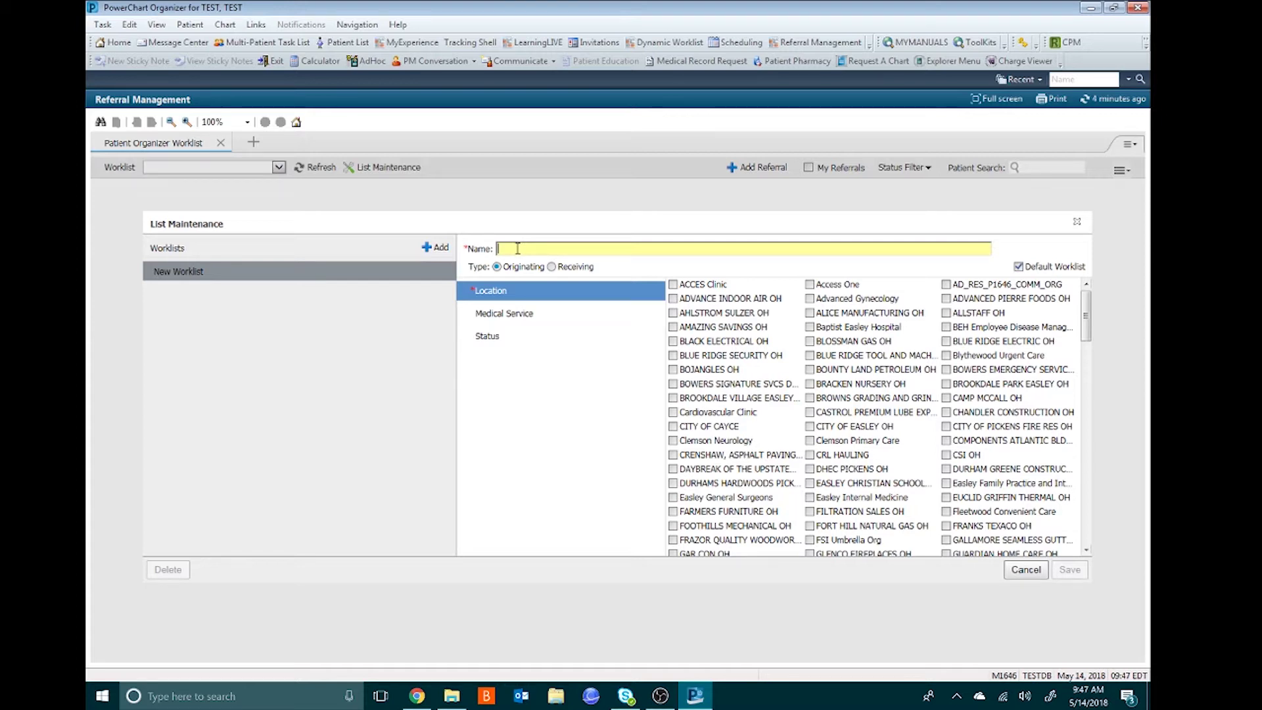
- Name the worklist 'Jan's Outgoing Referrals' and include the PHUSC Family Medicine 100 PH Pkwy 220 location
text(Jan's Outgo)
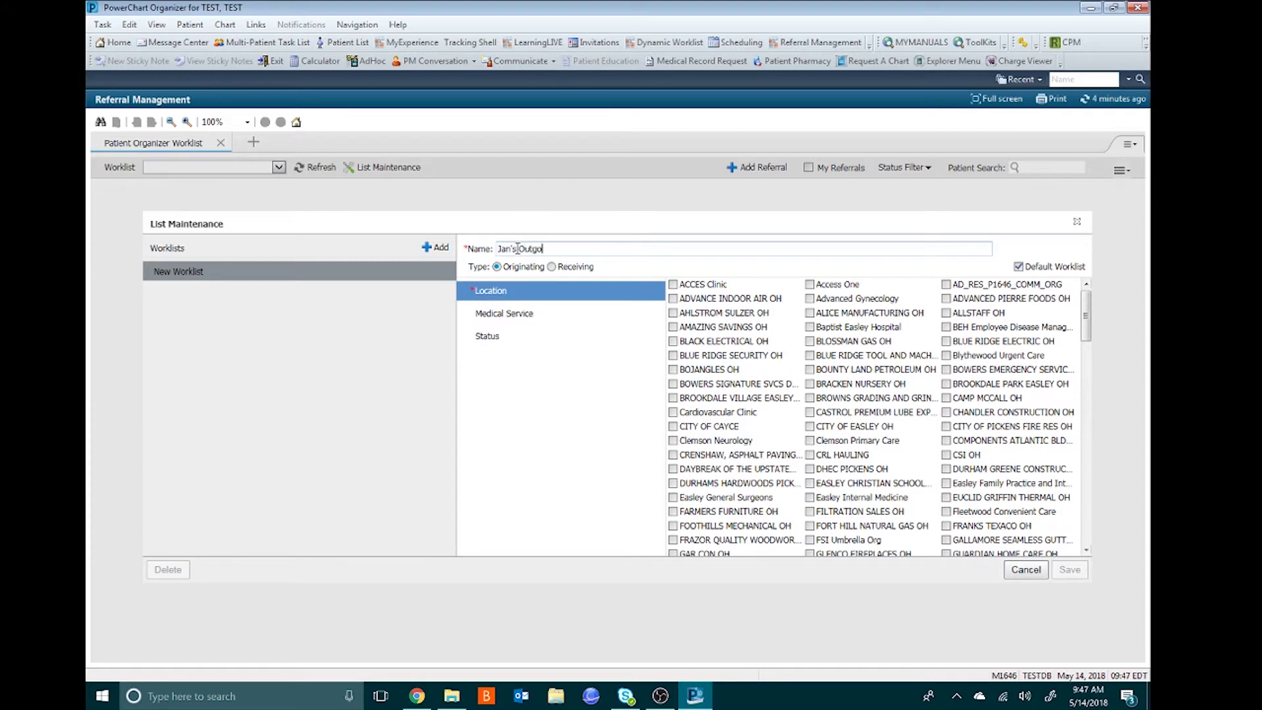
text(ing Referrals)
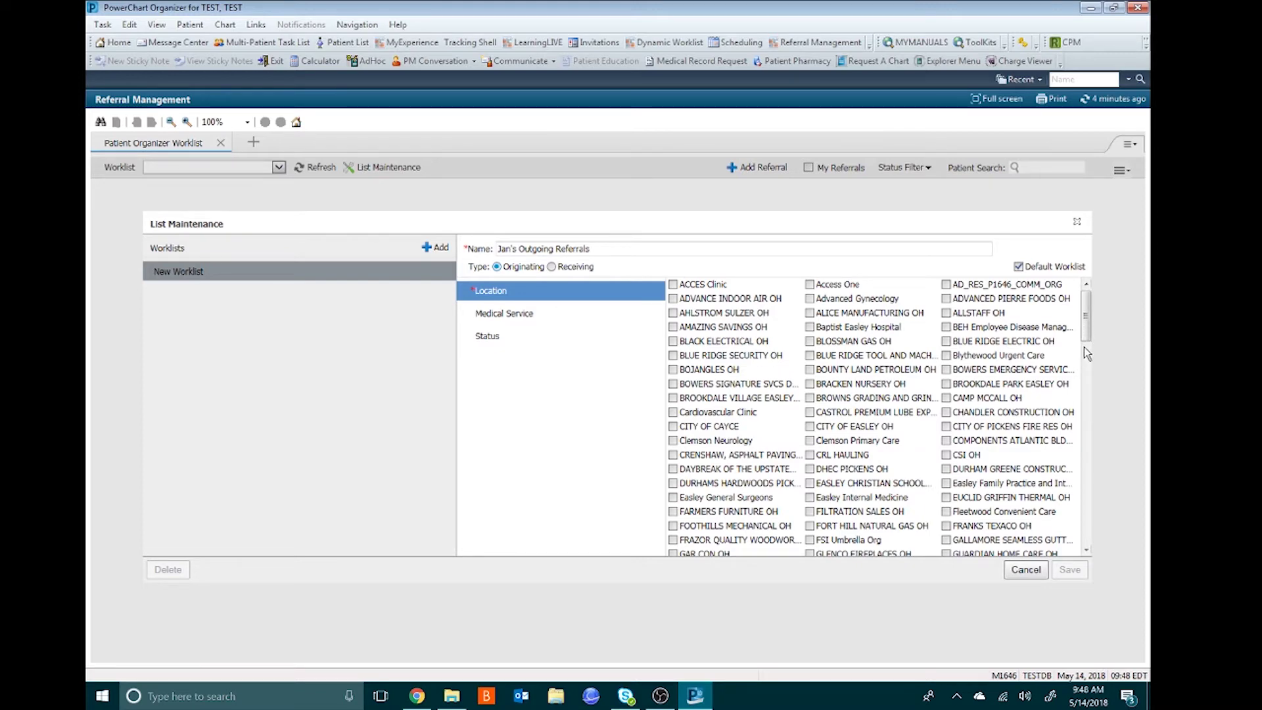
drag(1086, 329, 1086, 340)
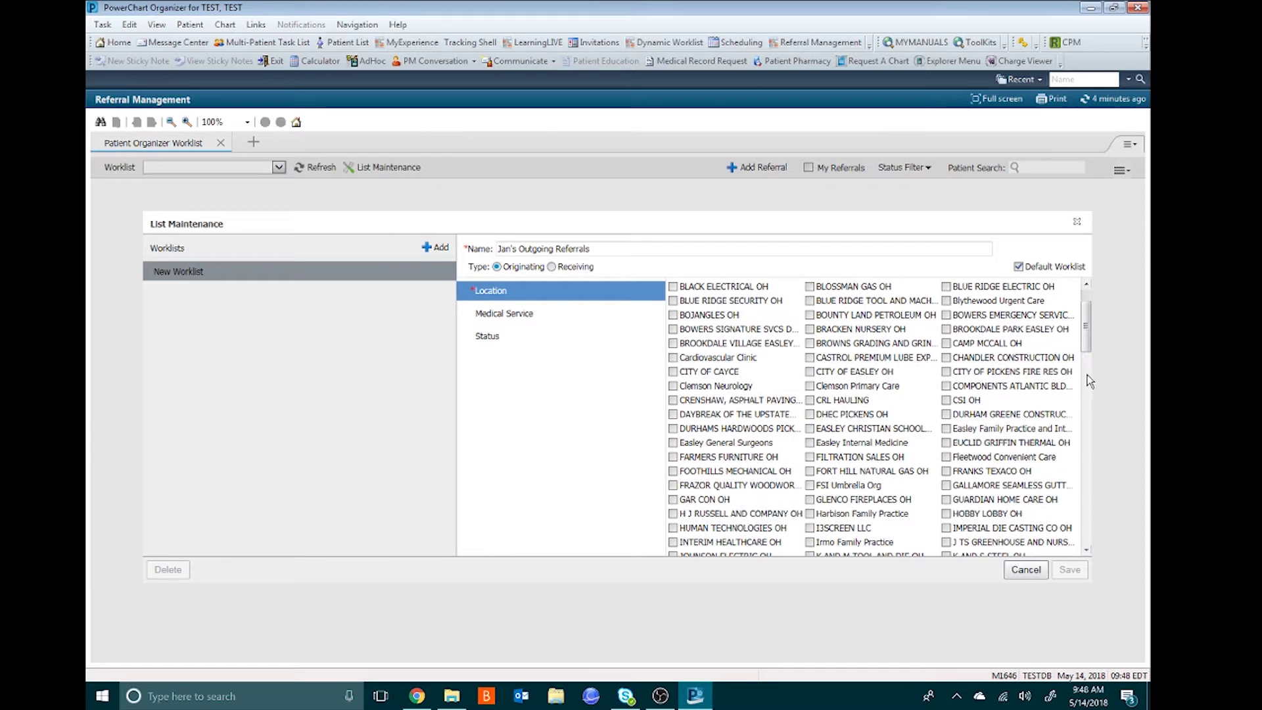
drag(1088, 339, 1086, 414)
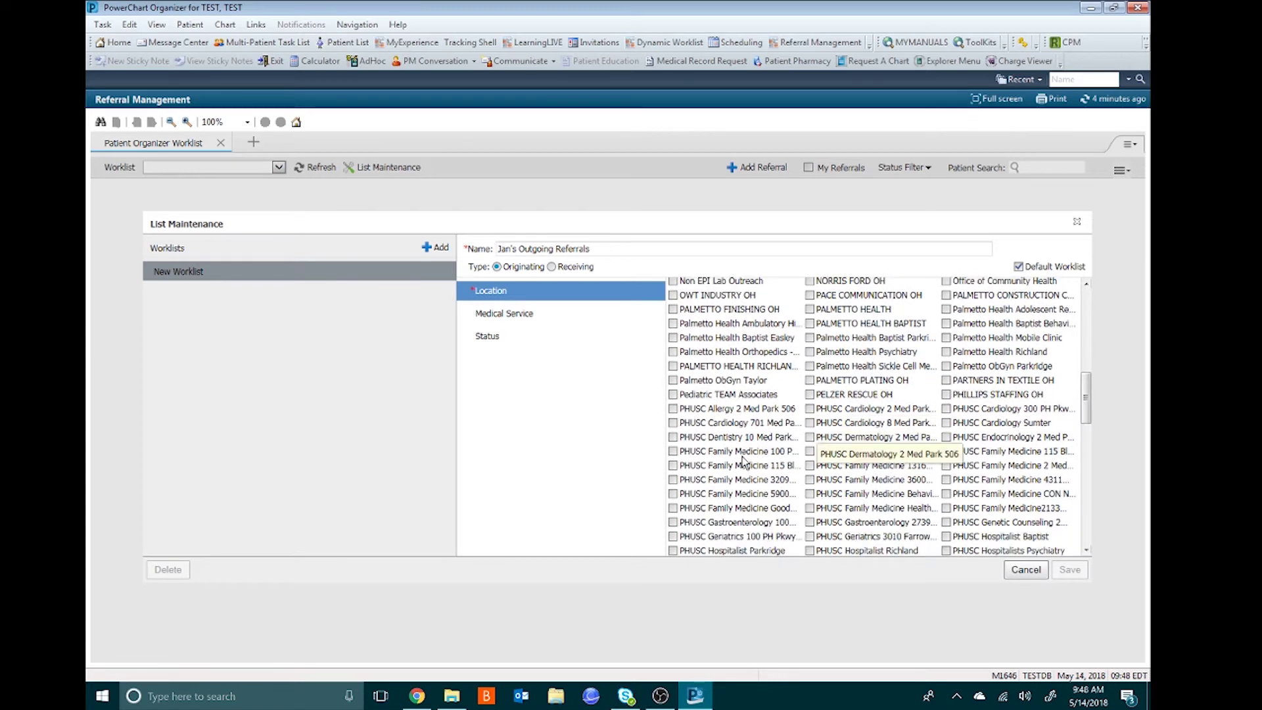
click(673, 452)
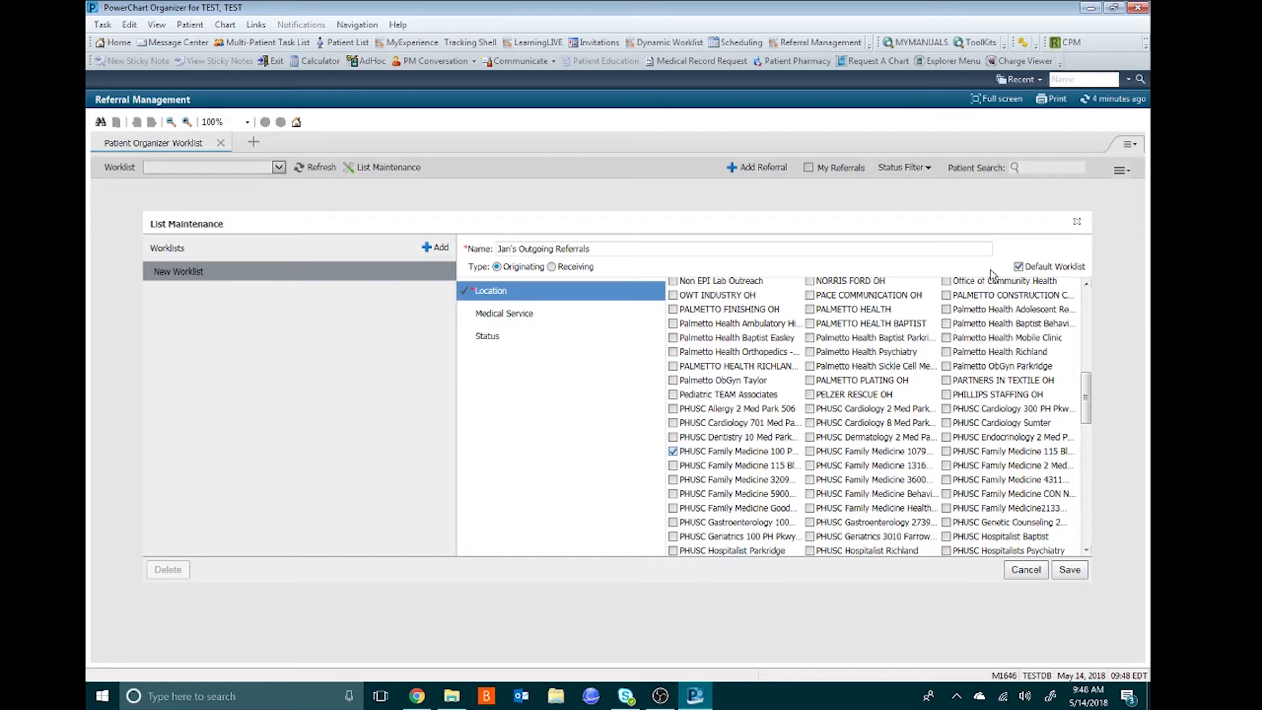
- Check every referral status except Closed and Cancelled, and save the worklist
click(487, 339)
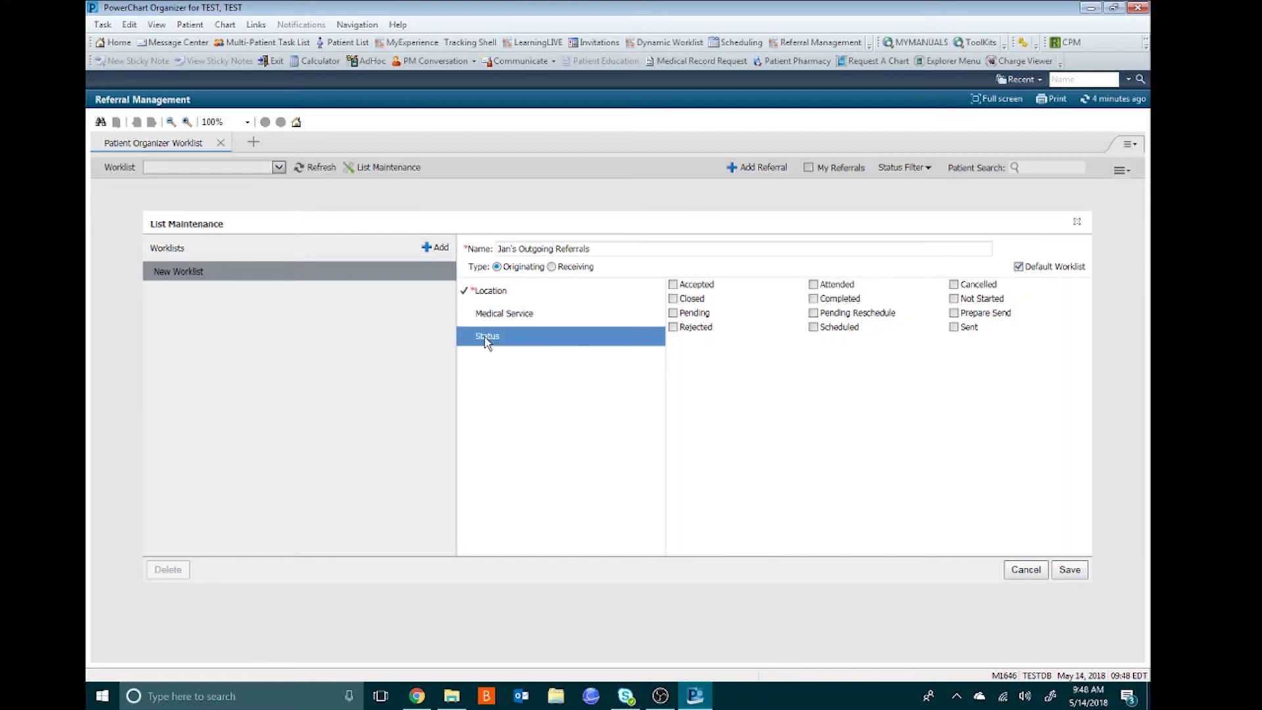
click(697, 287)
click(820, 290)
click(817, 300)
click(969, 301)
click(963, 316)
click(833, 315)
click(704, 315)
click(702, 329)
click(815, 328)
click(957, 327)
click(1069, 571)
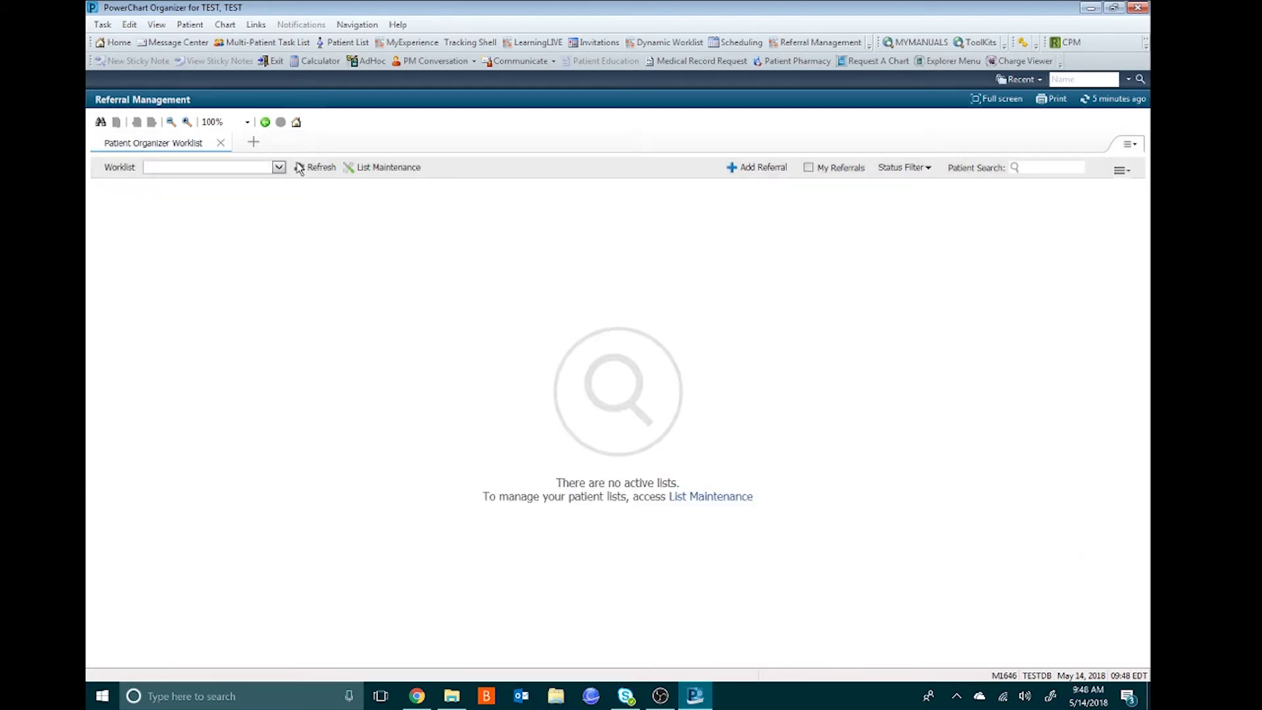
- Display Jan's Outgoing Referrals from the Worklist list, then reopen List Maintenance
click(278, 168)
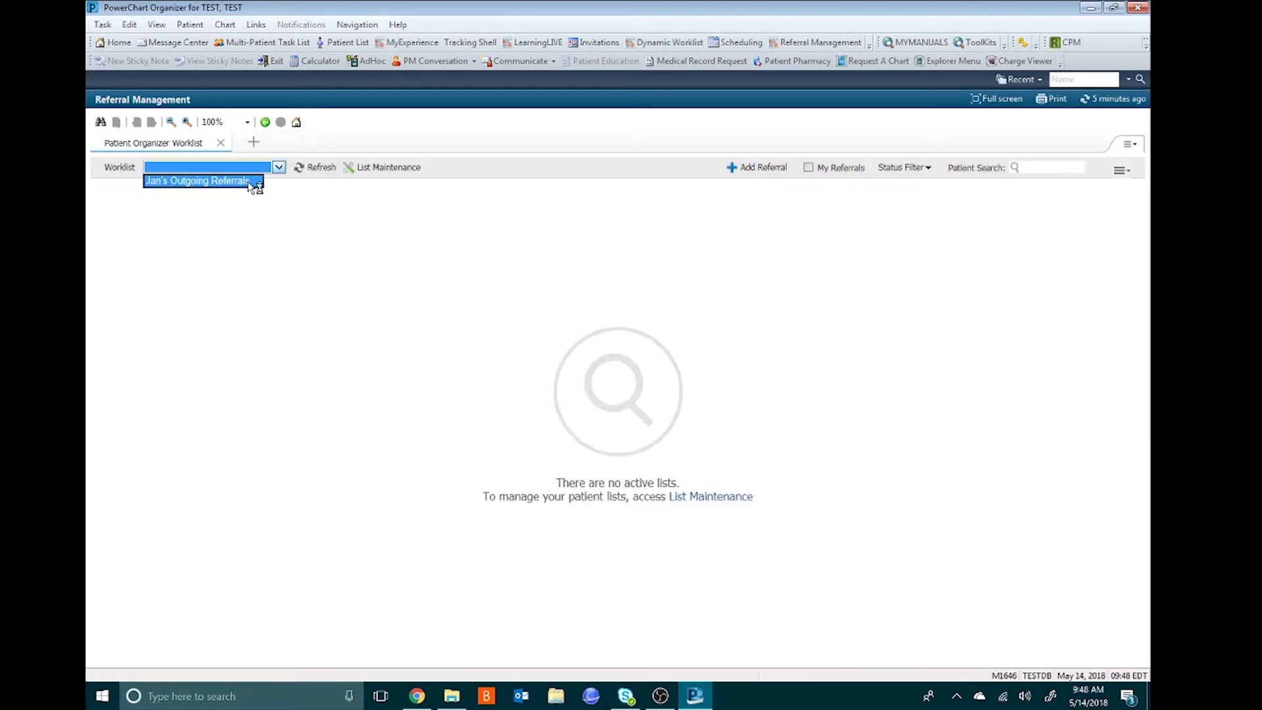
click(253, 182)
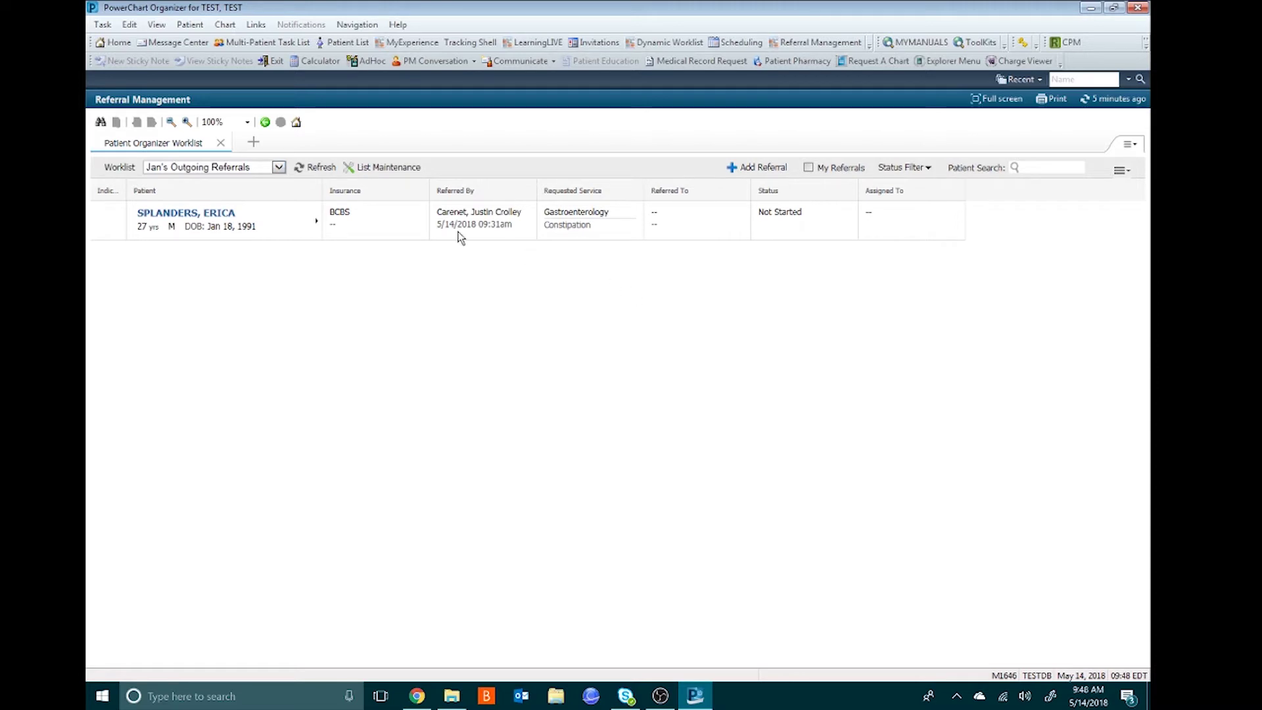
click(364, 169)
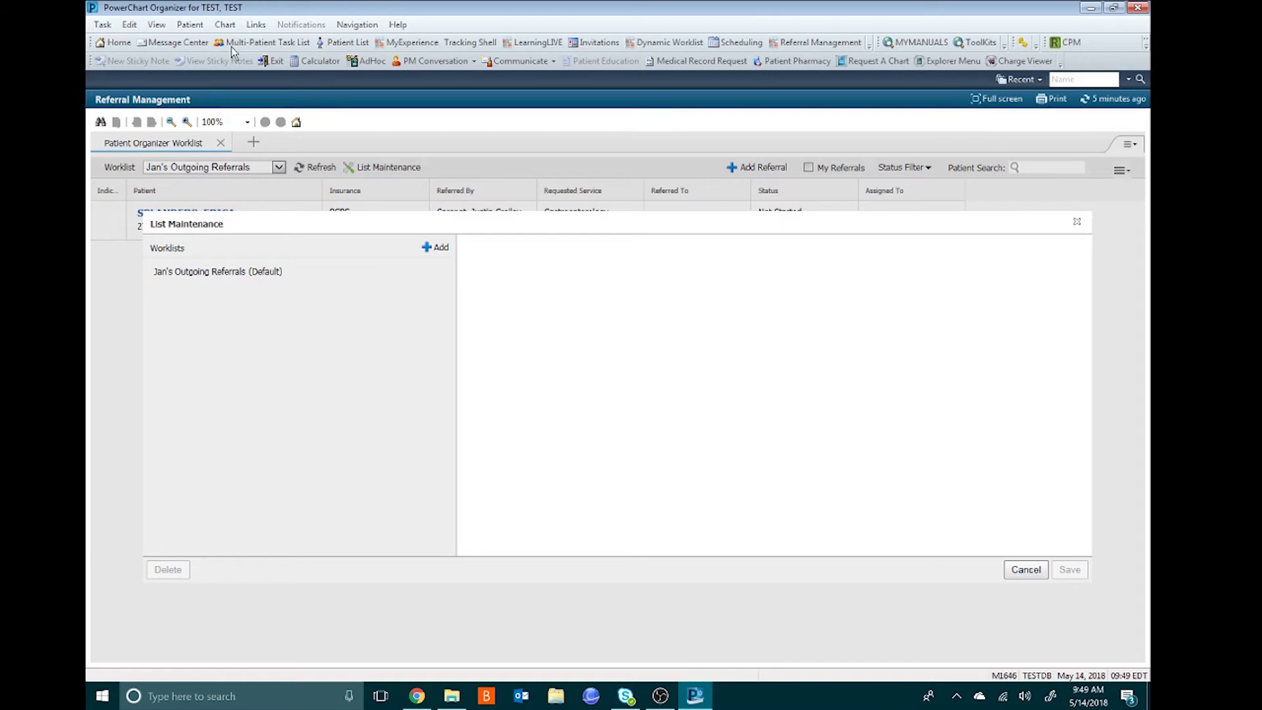
- Add a Receiving worklist named 'Jan's Incoming Referrals' for PHUSC Family Medicine 100 PH Pkwy 220
click(430, 249)
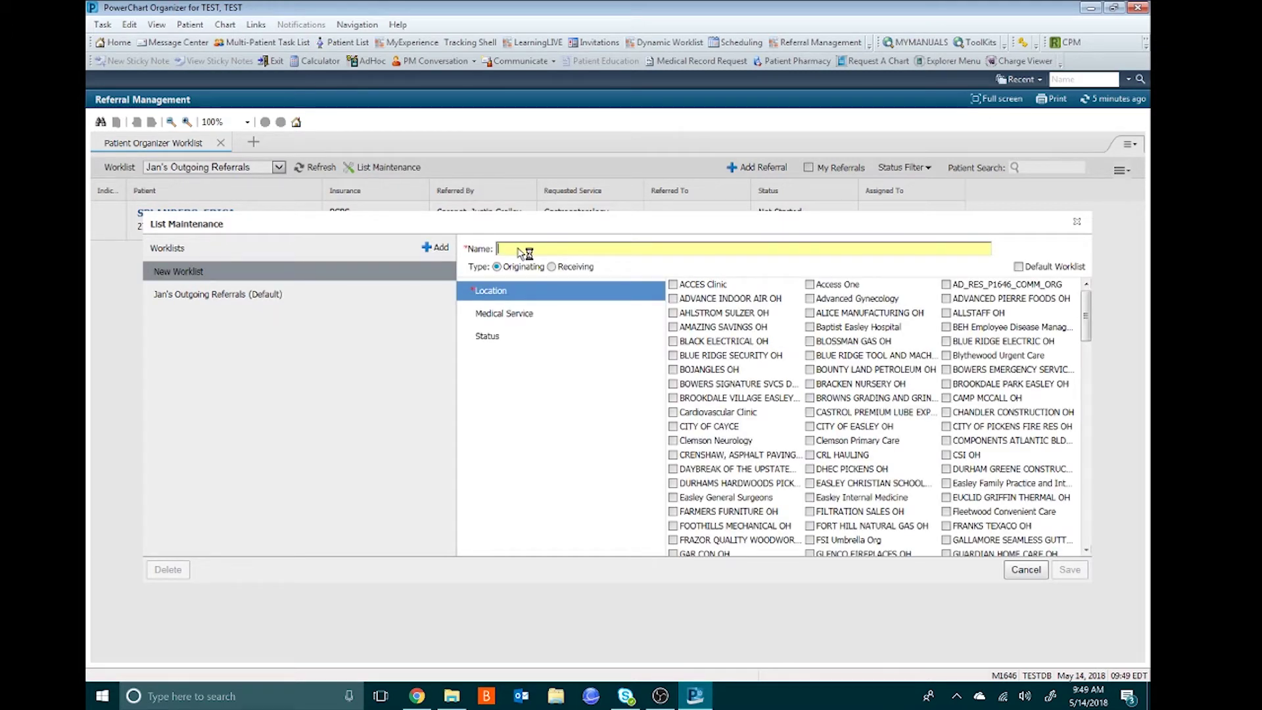
text(Jan's)
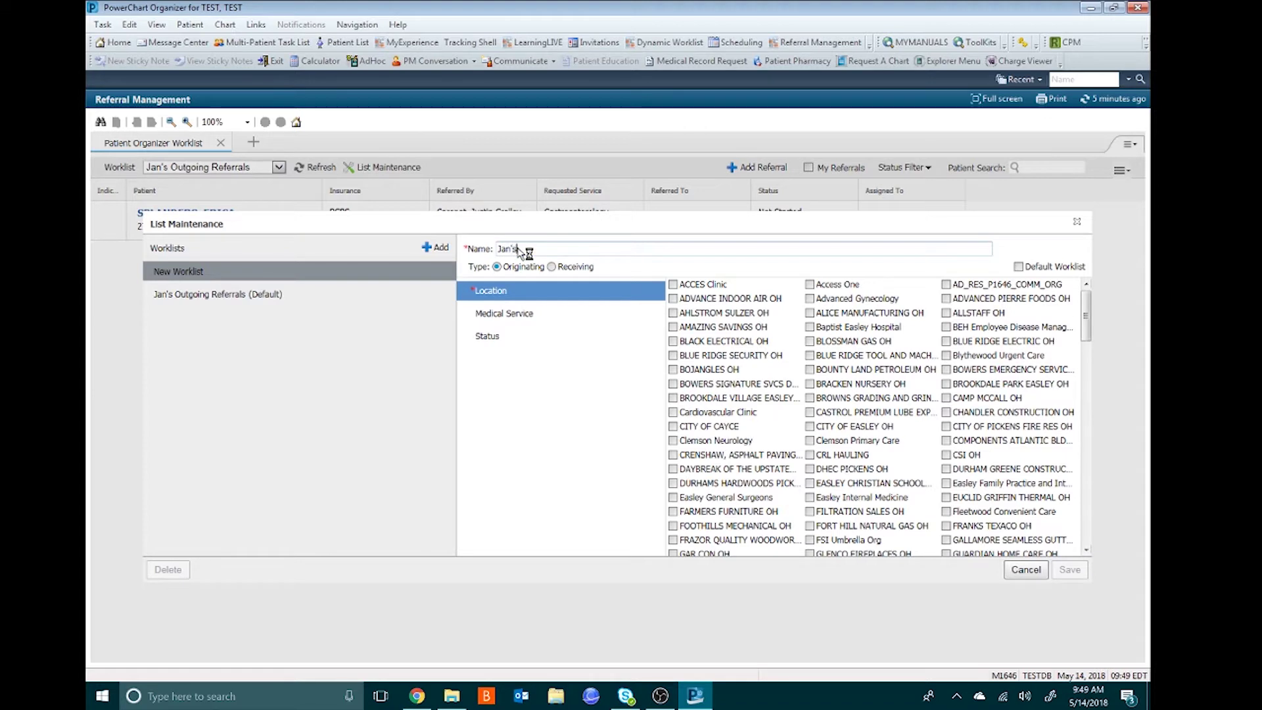
text( Incoming Referrals)
click(552, 268)
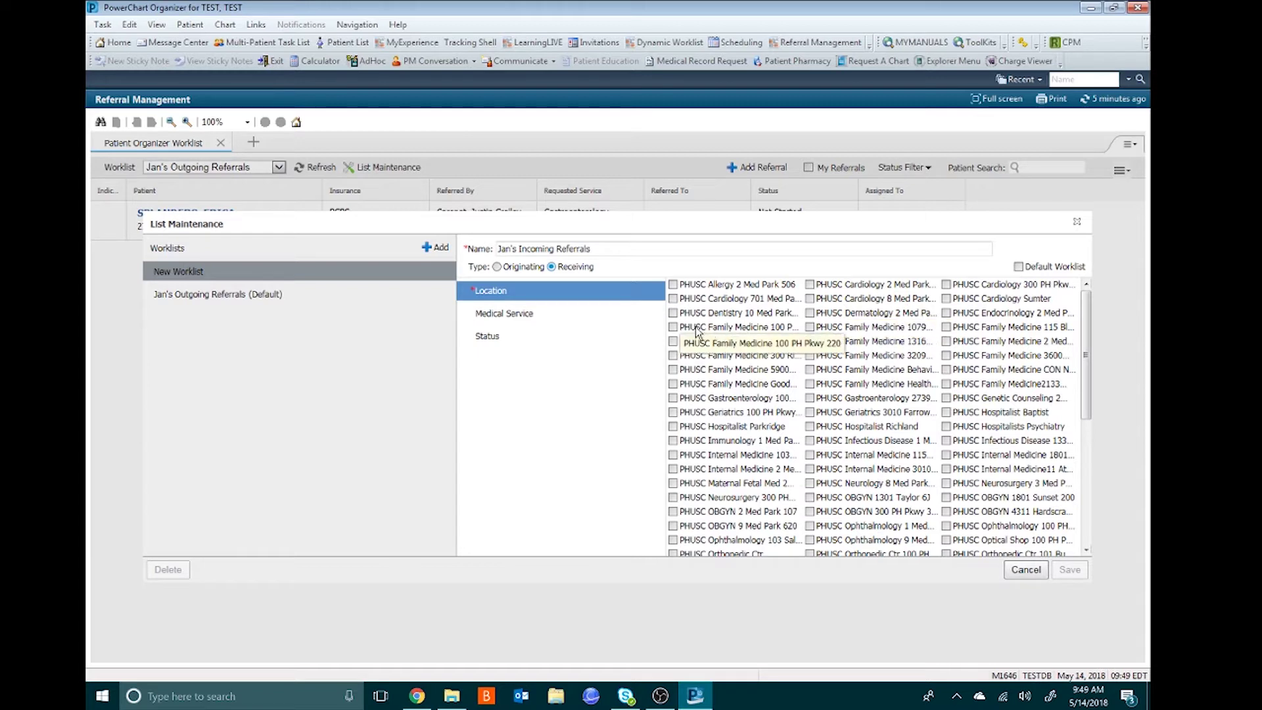
click(674, 328)
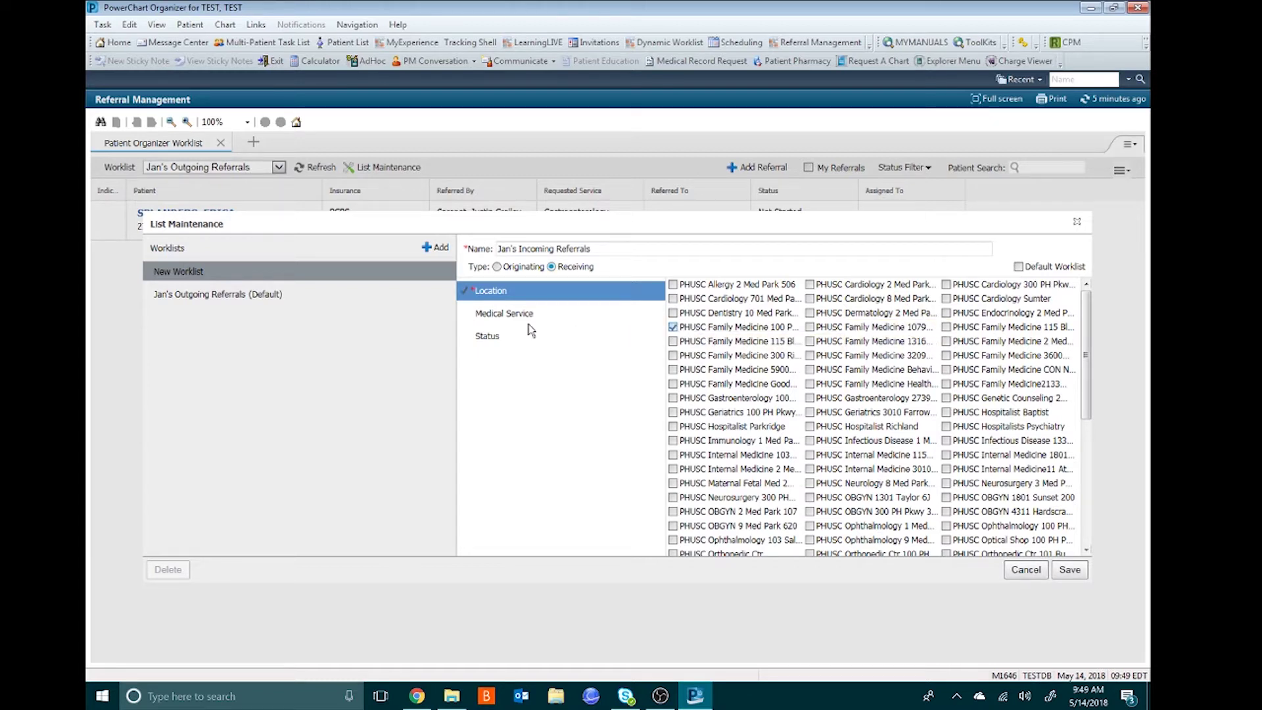
- Include every status except Closed and Cancelled and save the incoming worklist
click(493, 337)
click(672, 284)
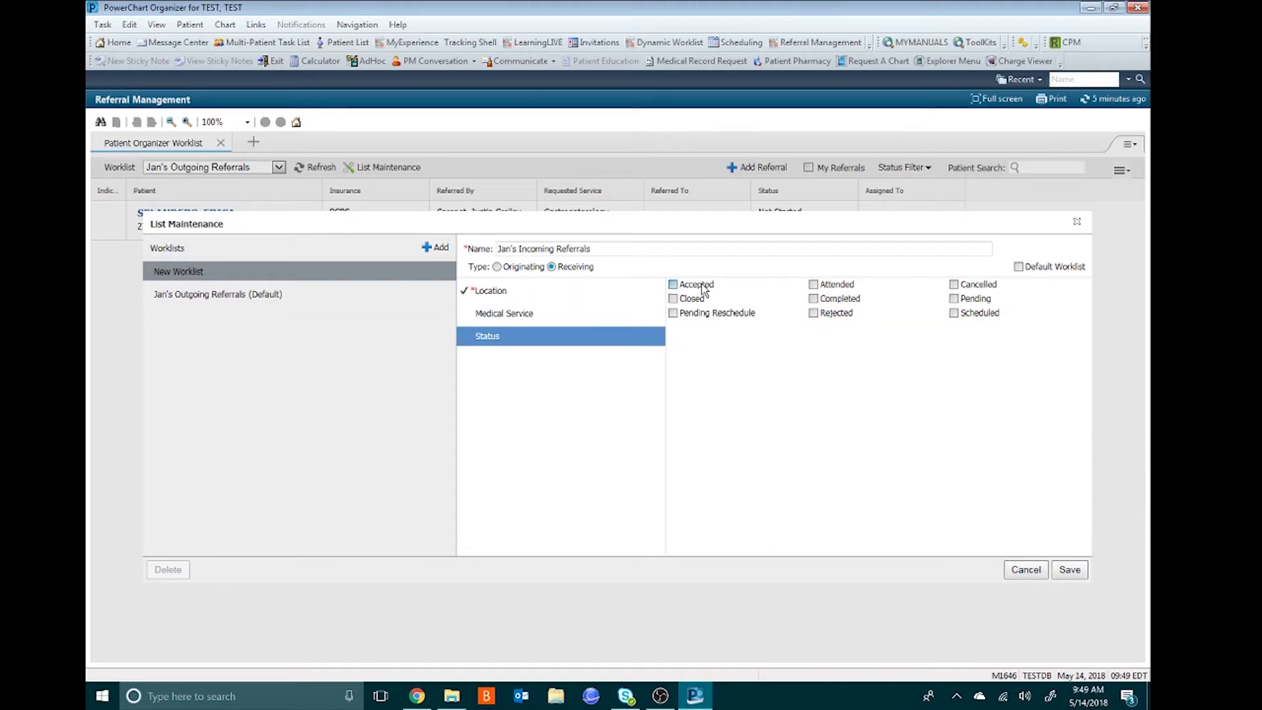
click(813, 284)
click(817, 299)
click(963, 301)
click(961, 314)
click(828, 314)
click(709, 315)
click(1066, 570)
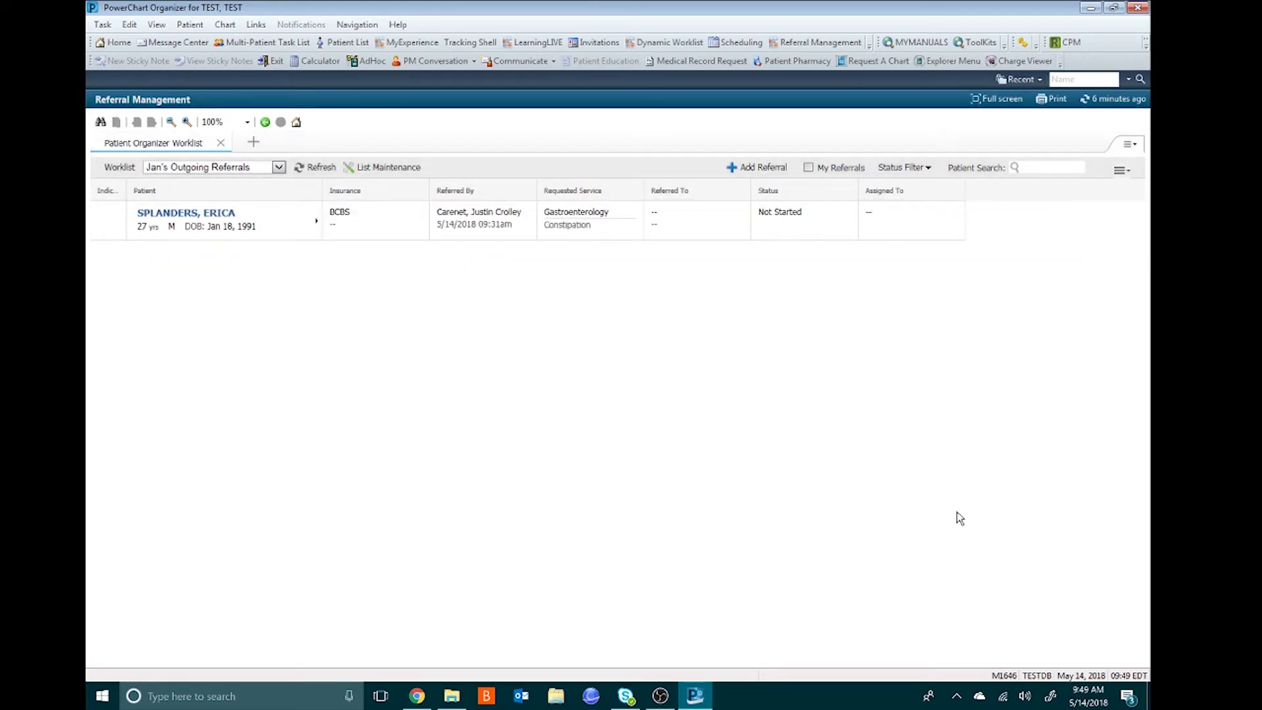
- Confirm Jan's Incoming Referrals appears in the Worklist dropdown, then reopen List Maintenance
click(278, 167)
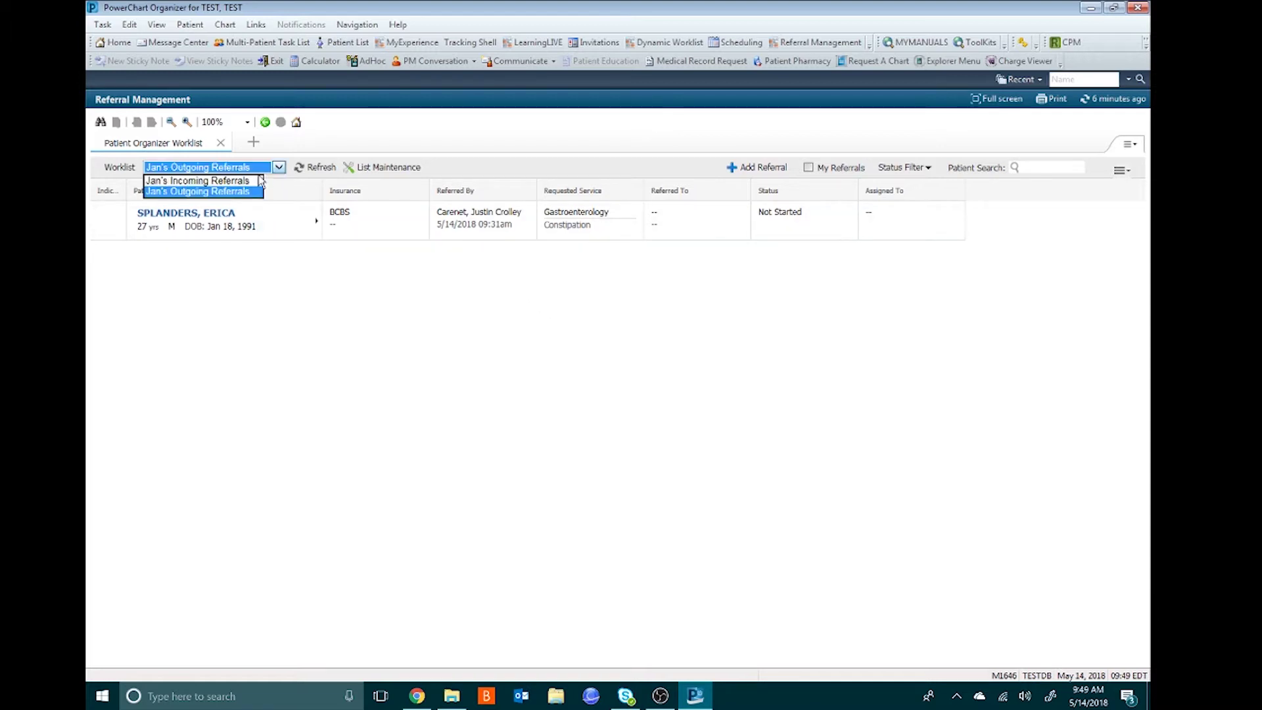
click(245, 191)
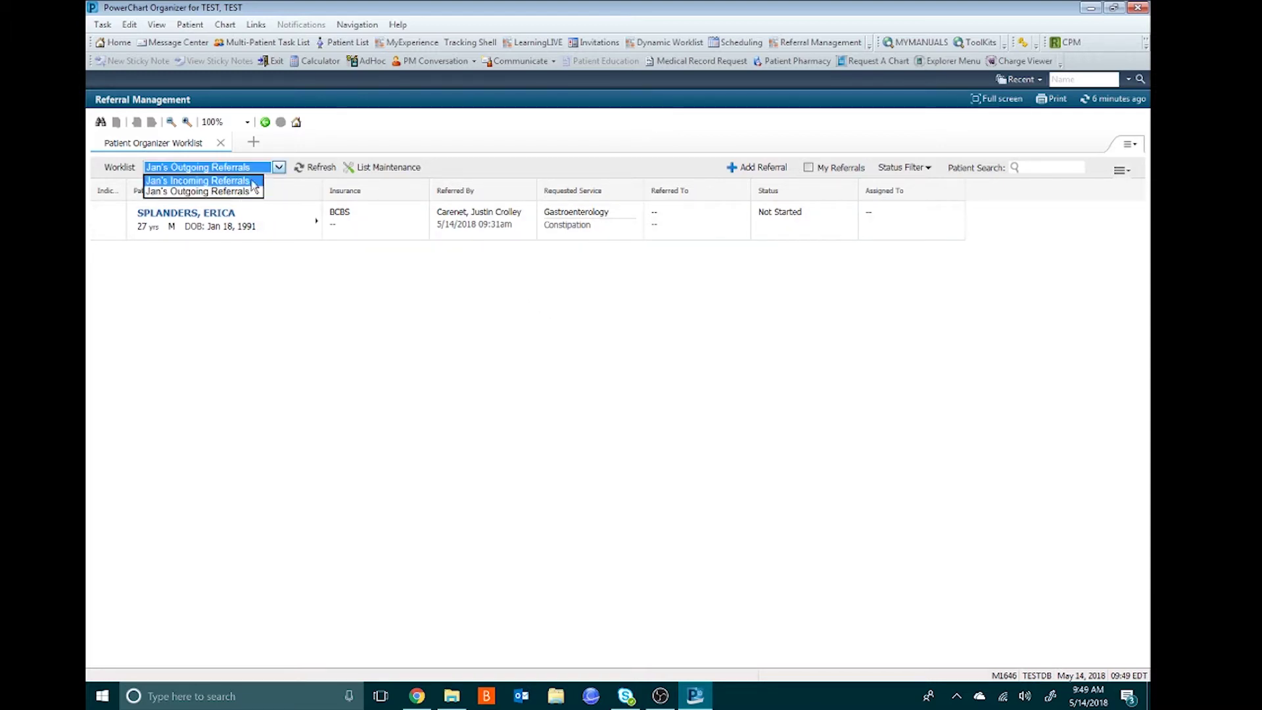
click(366, 170)
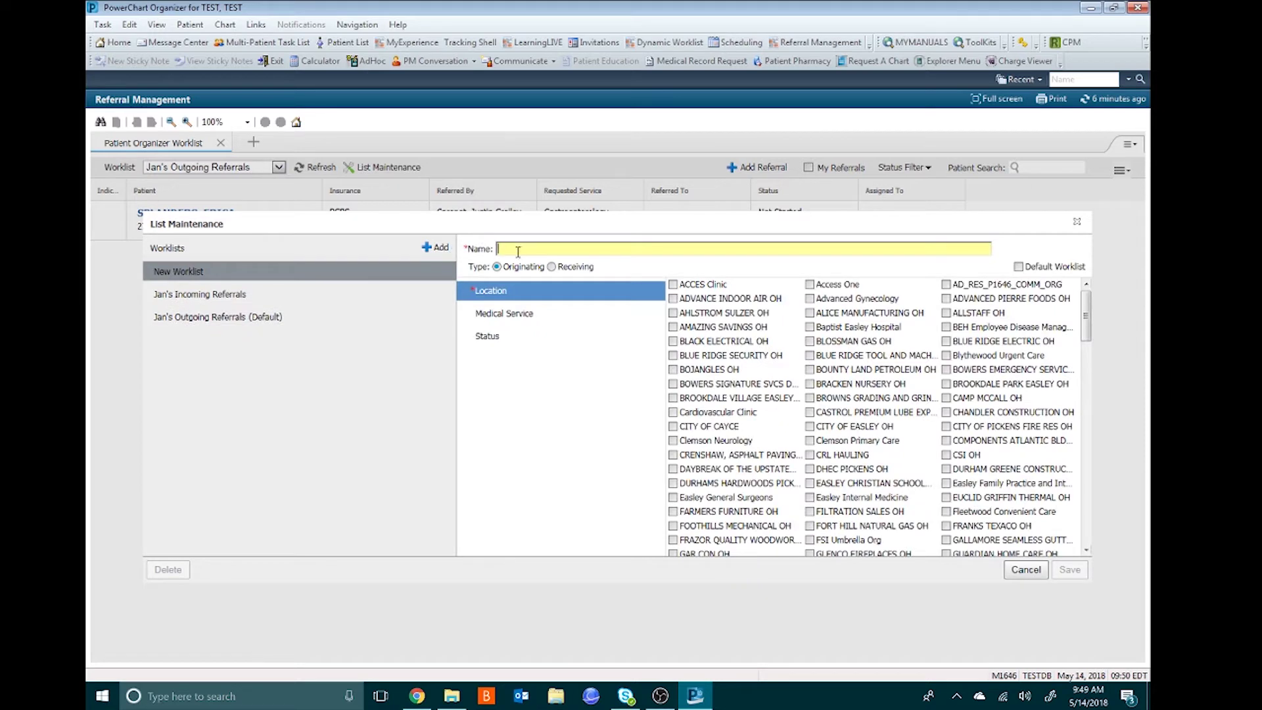
- Name the worklist 'Tina's Closed Outgoing', limit it to PHUSC Family Medicine, check Closed and Cancelled, and save
text(Tin)
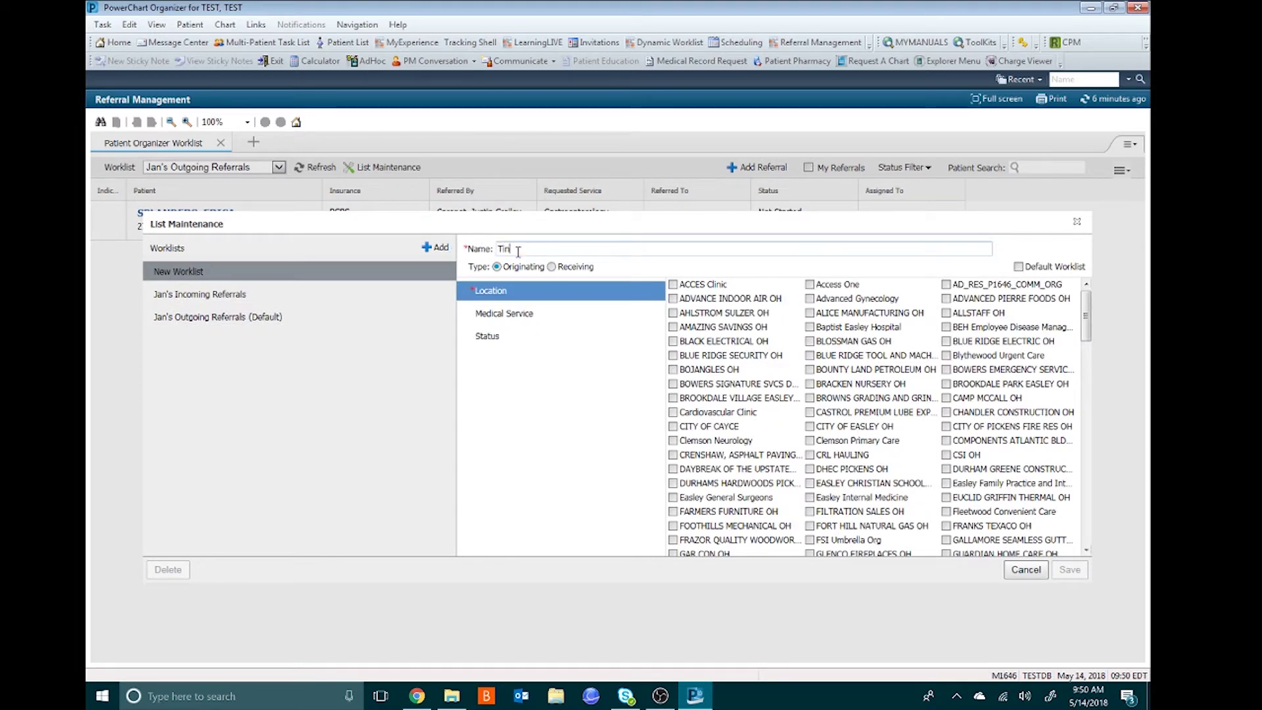
text(a's Closed Outgoing)
drag(1087, 315, 1086, 390)
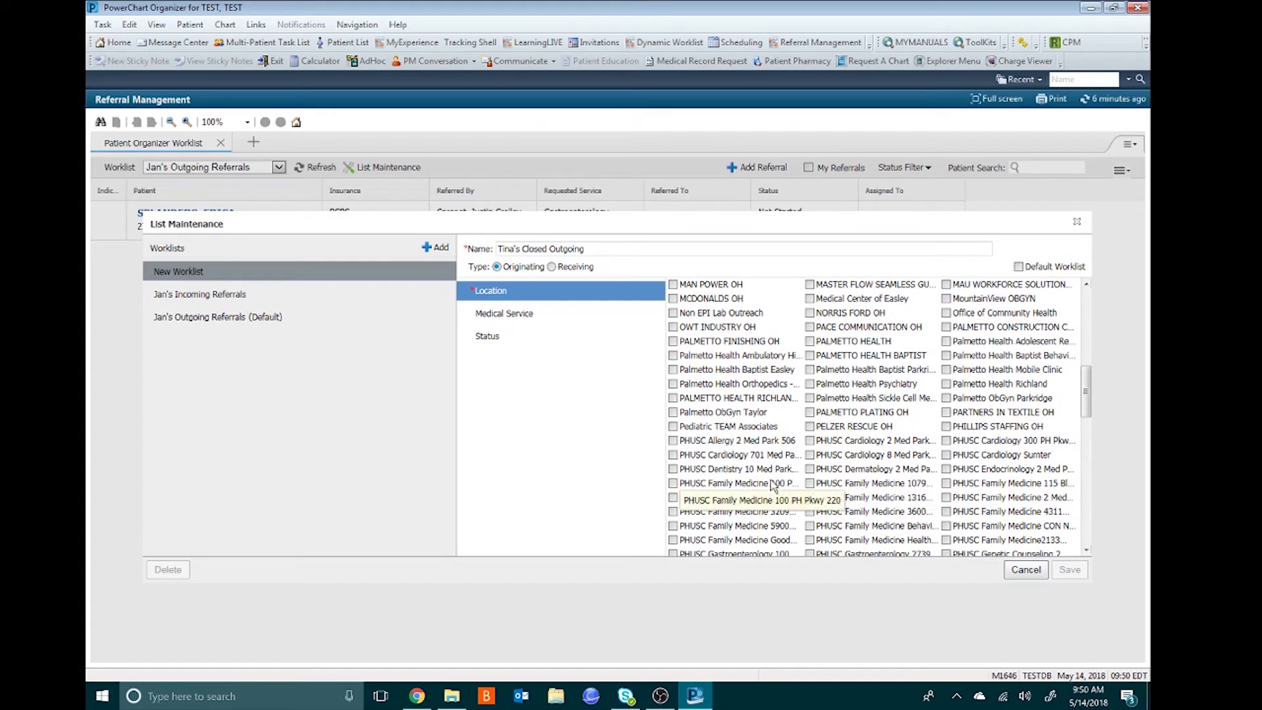
click(672, 483)
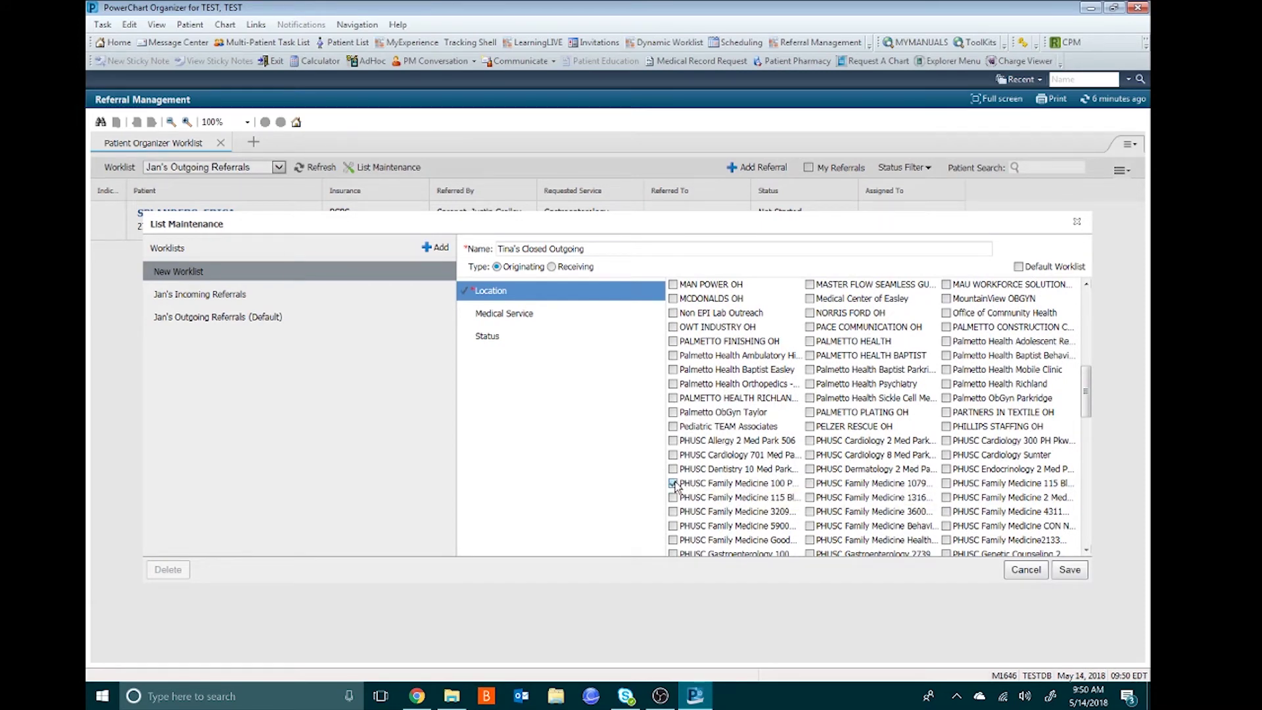
click(487, 341)
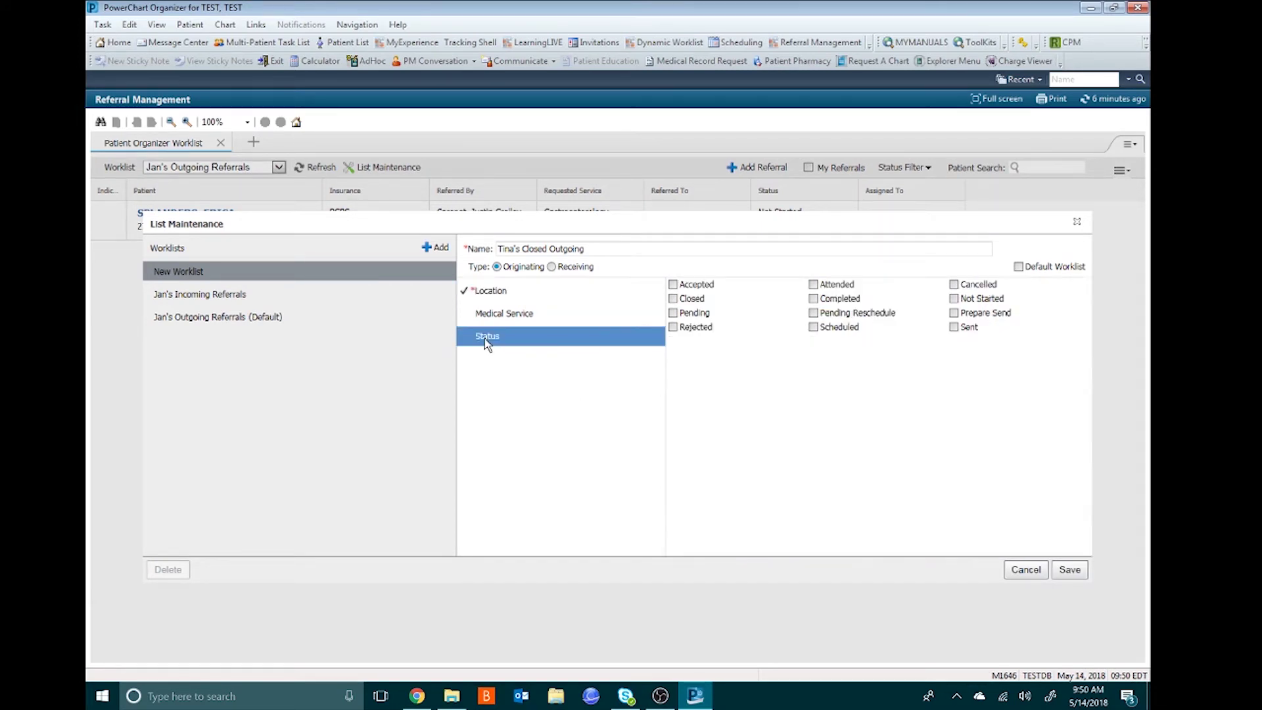
click(686, 299)
click(964, 289)
click(1069, 570)
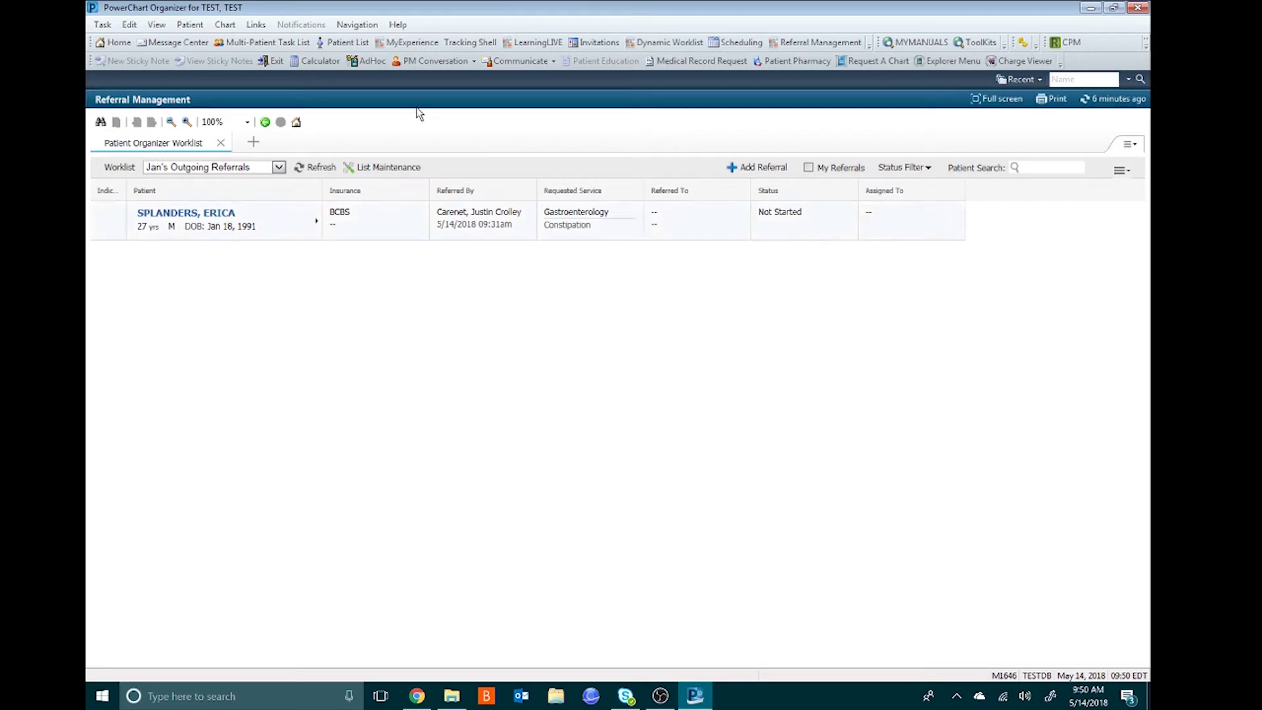
click(279, 167)
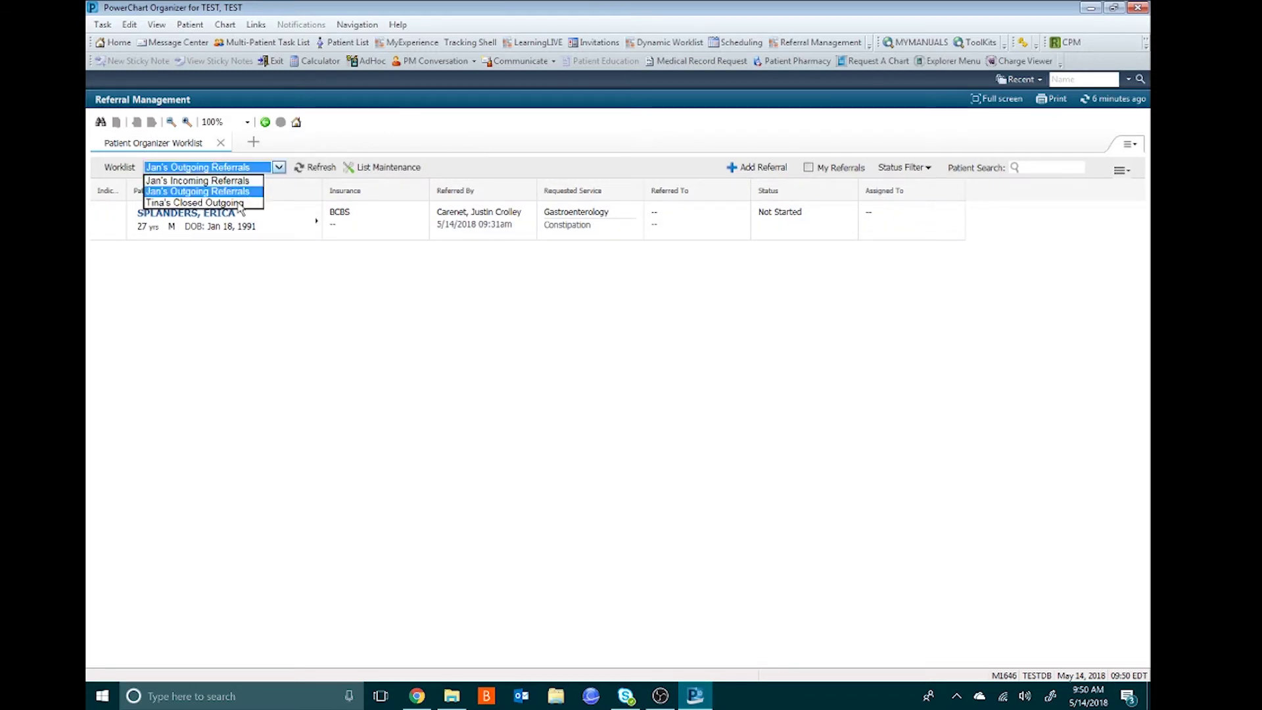
click(238, 203)
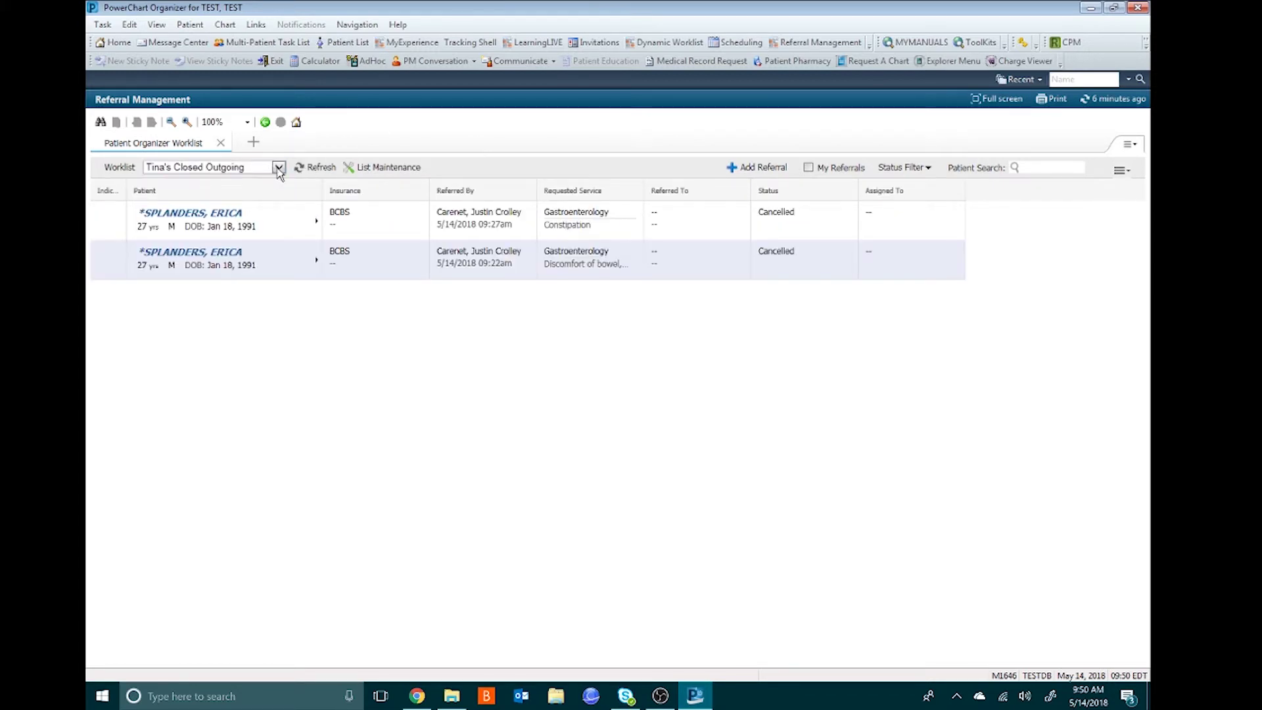
click(279, 168)
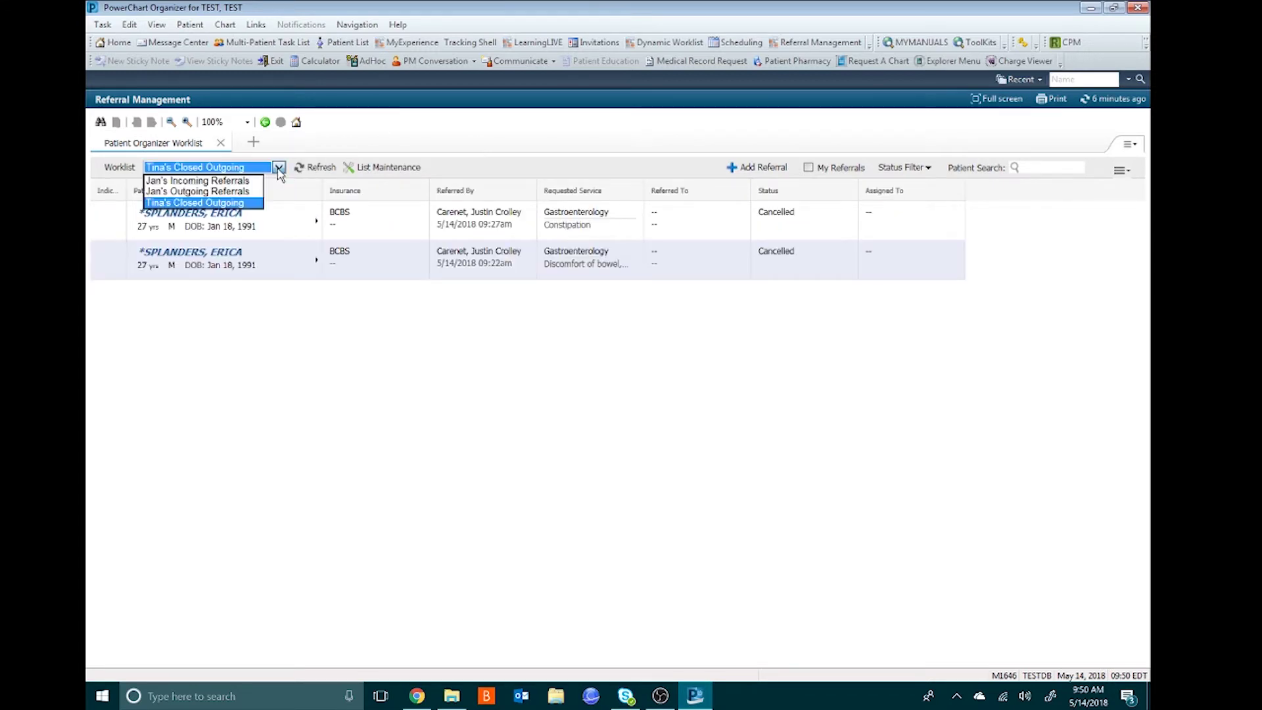
click(242, 191)
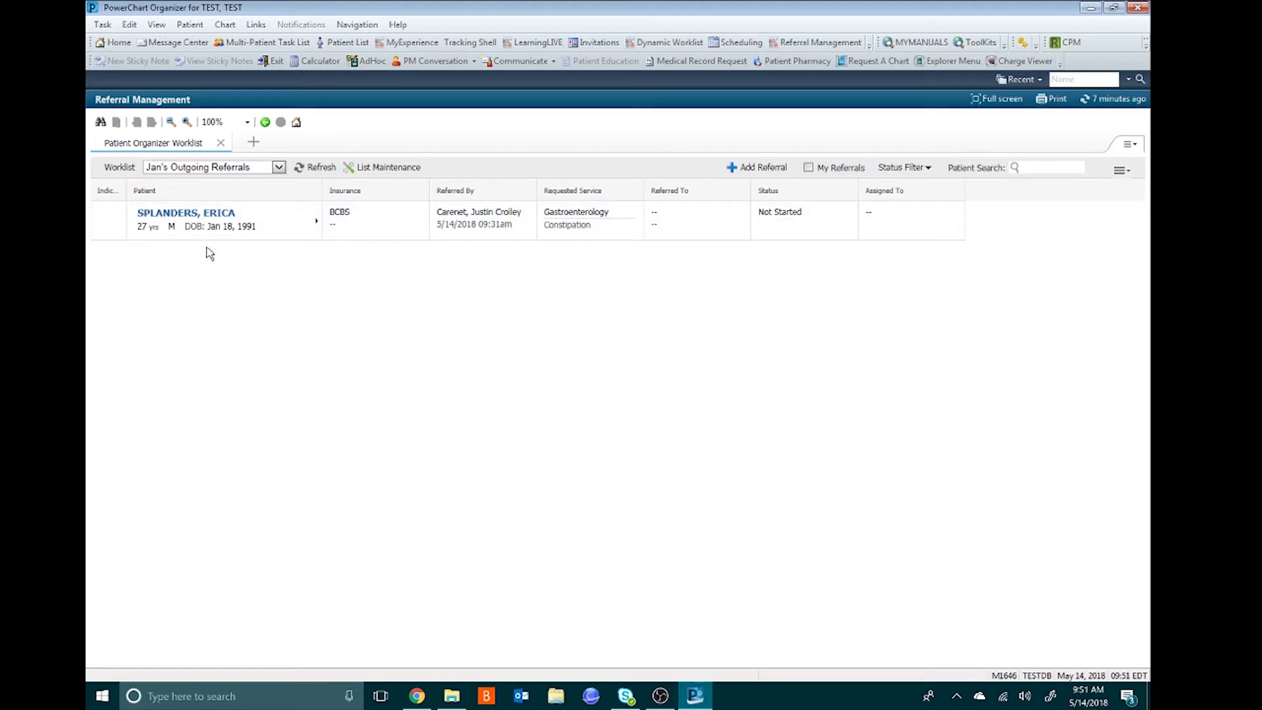
- Go from the patient's chart back to Referral Management and open the Gastroenterology referral's details
click(224, 217)
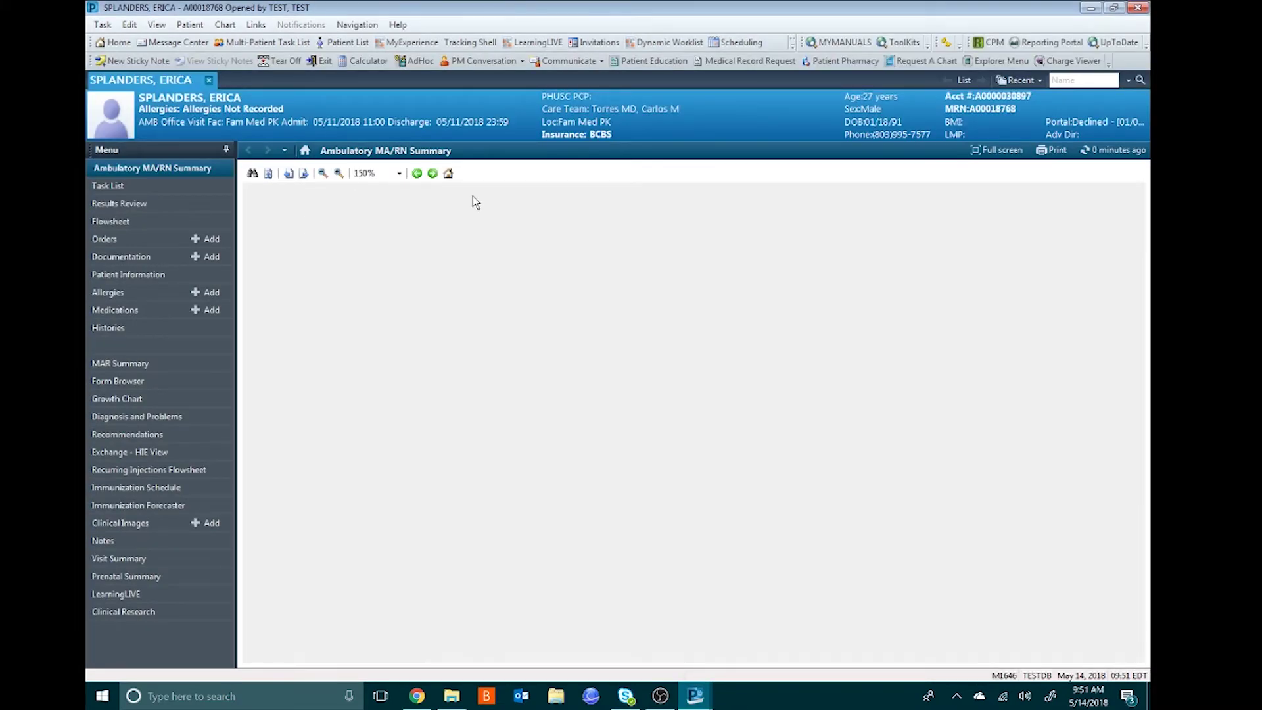
click(793, 44)
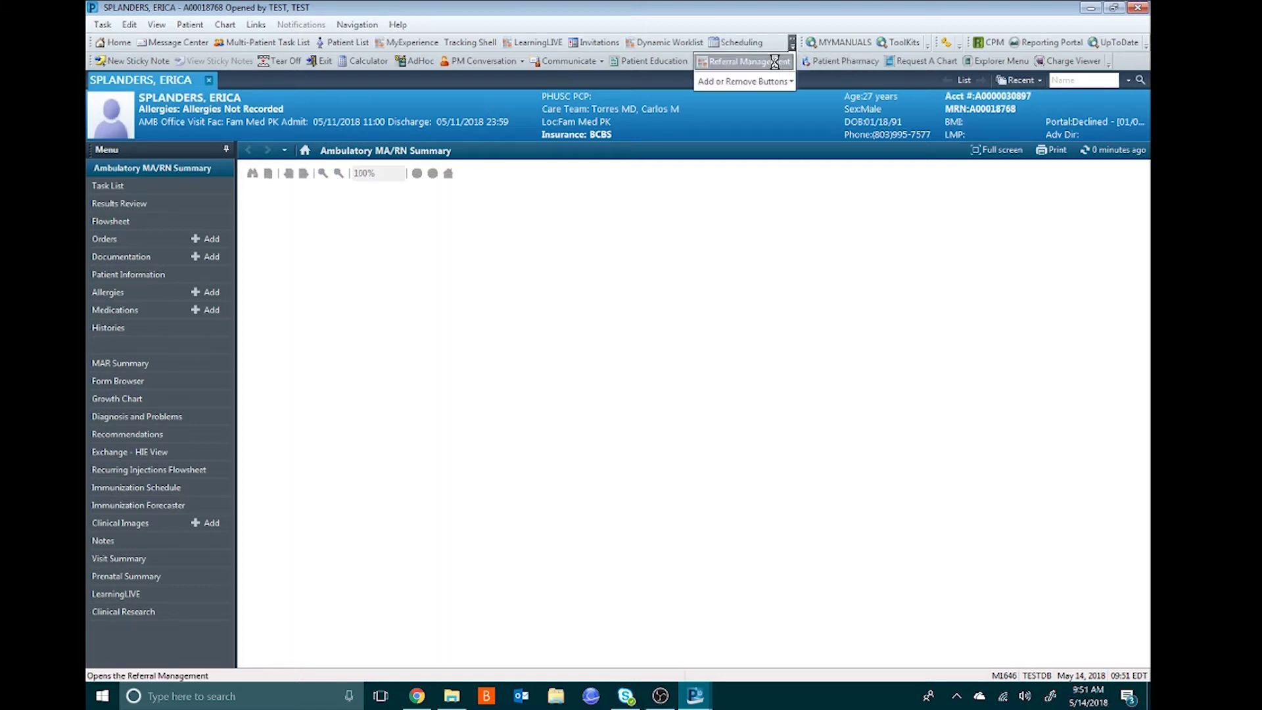
click(775, 62)
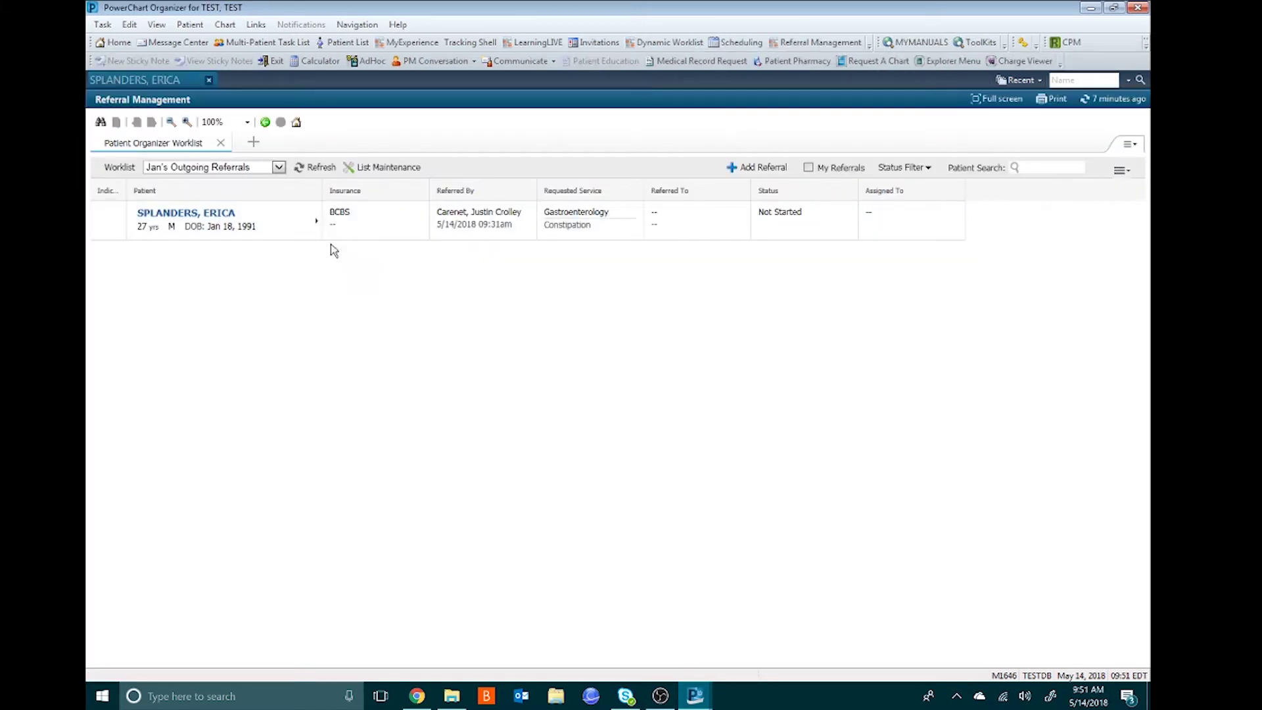
click(315, 221)
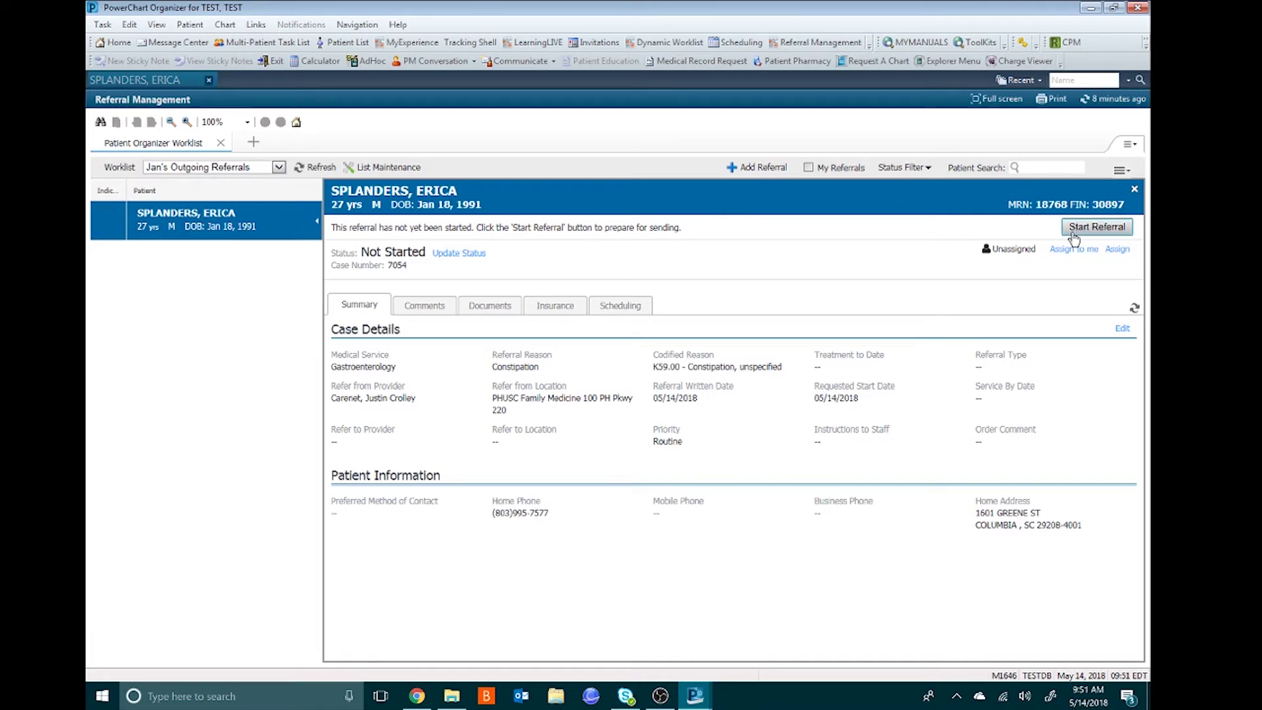
- Move the referral to Prepare Send and unlock its case details for editing
click(1099, 235)
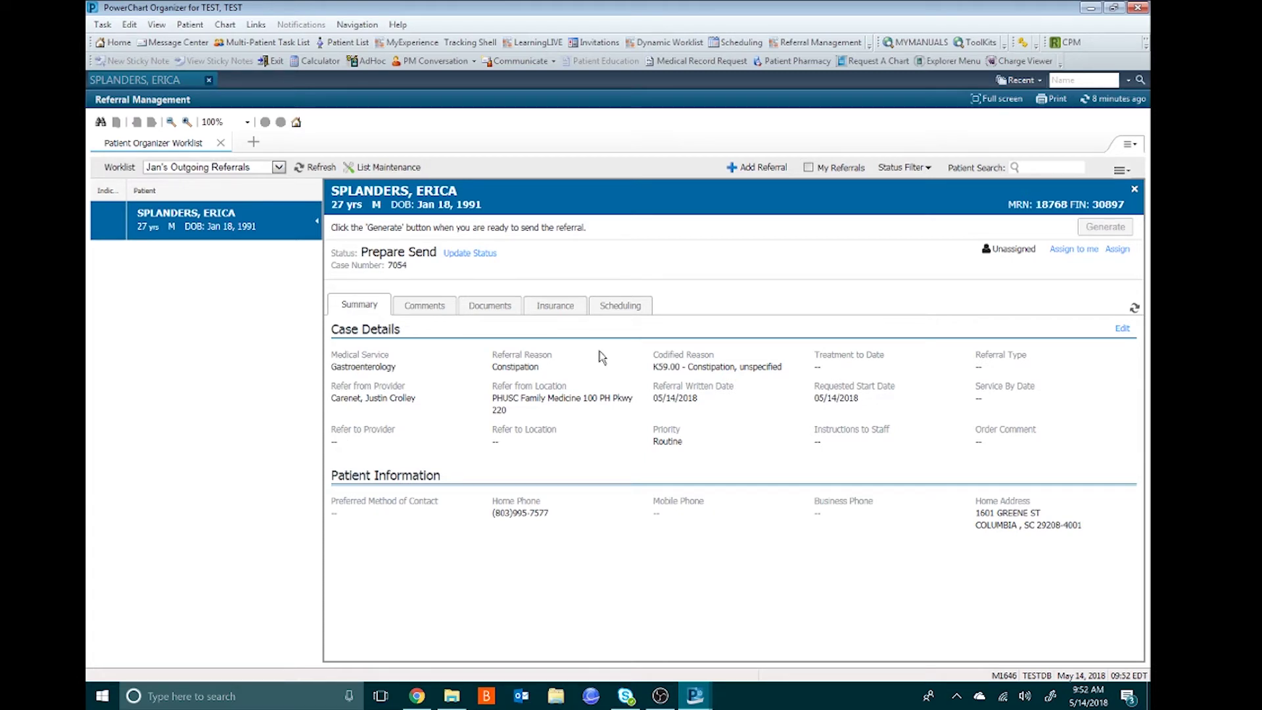
click(1123, 329)
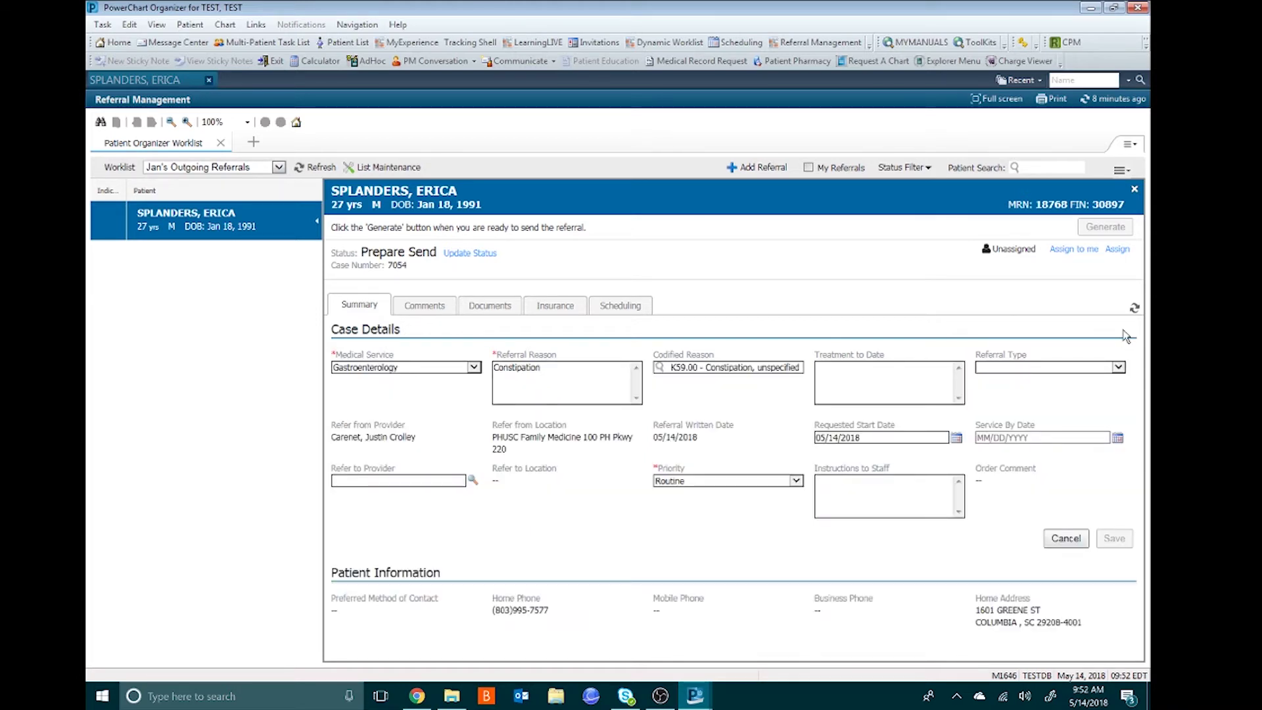
- Set the fourth gastroenterologist at PHUSC Gastroenterology as Refer to Provider and save the case details
click(471, 481)
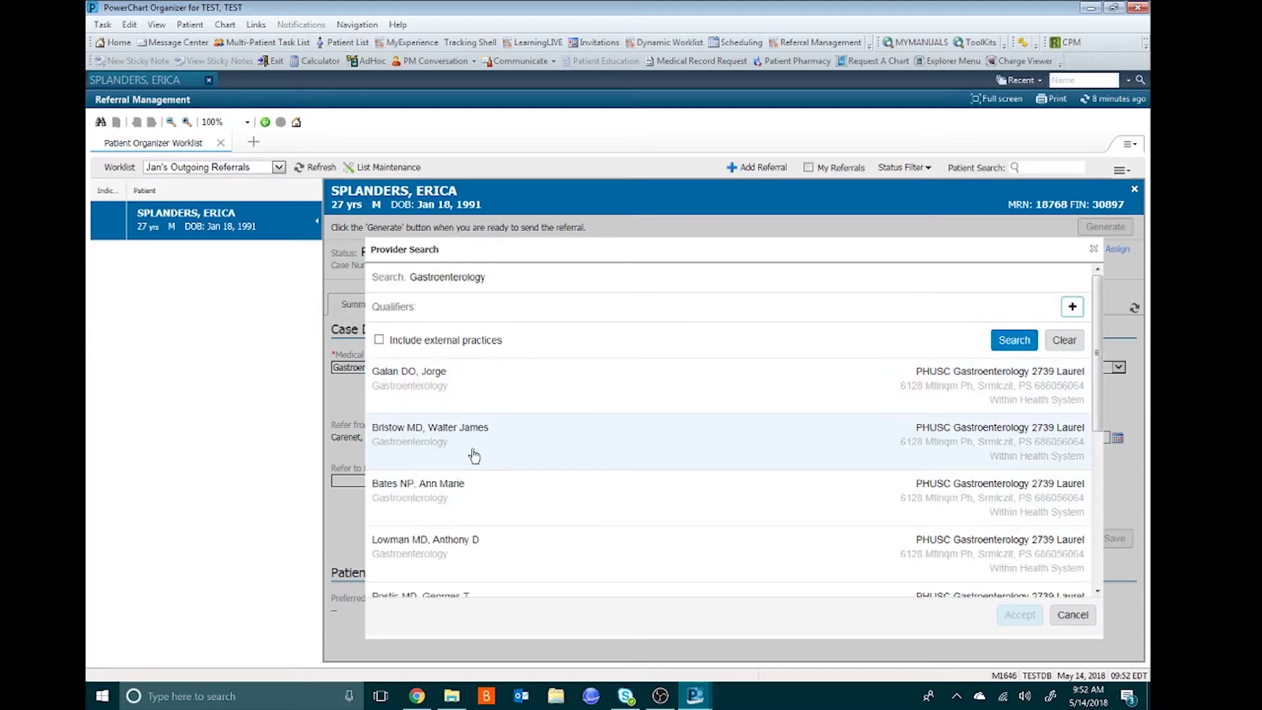
click(594, 558)
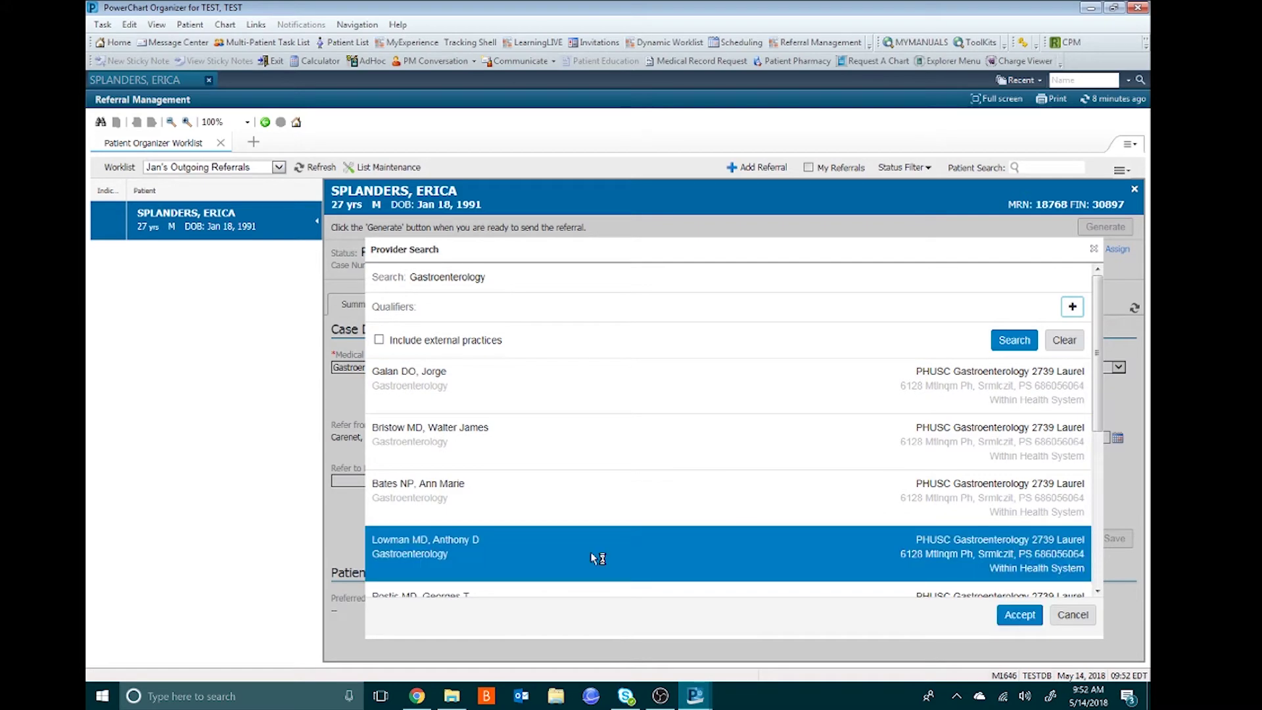
click(1013, 617)
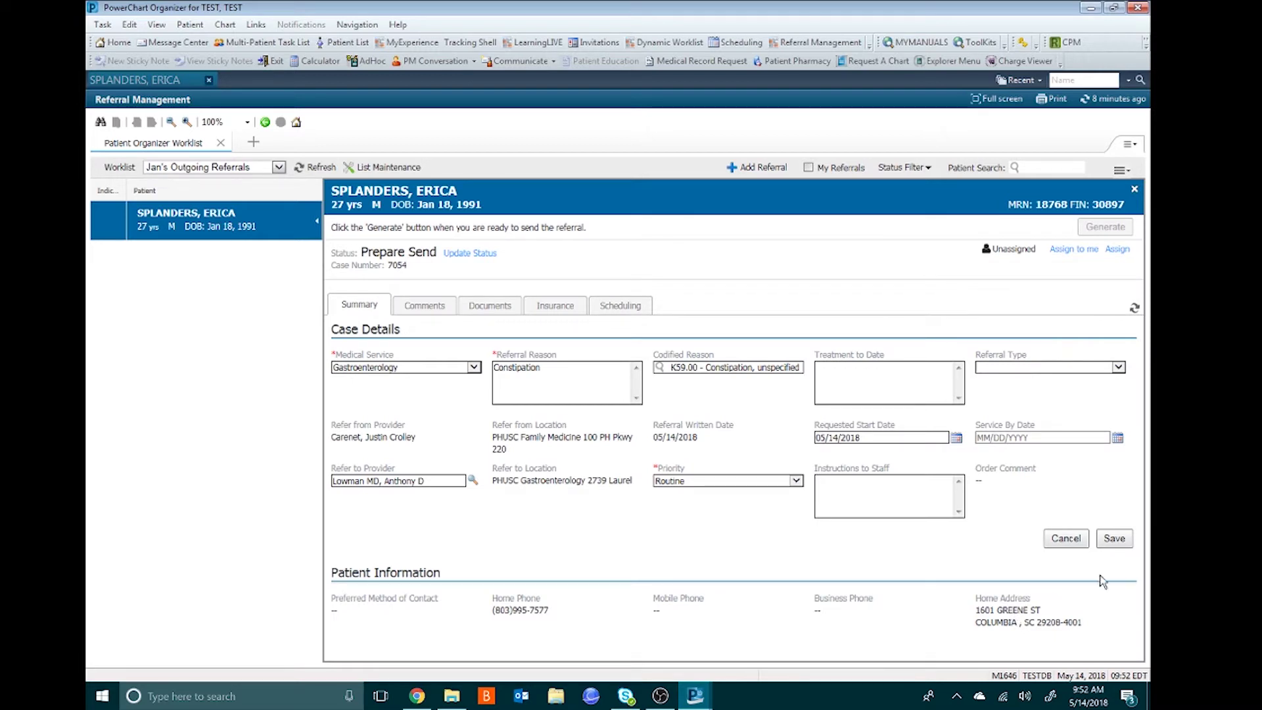
click(1126, 546)
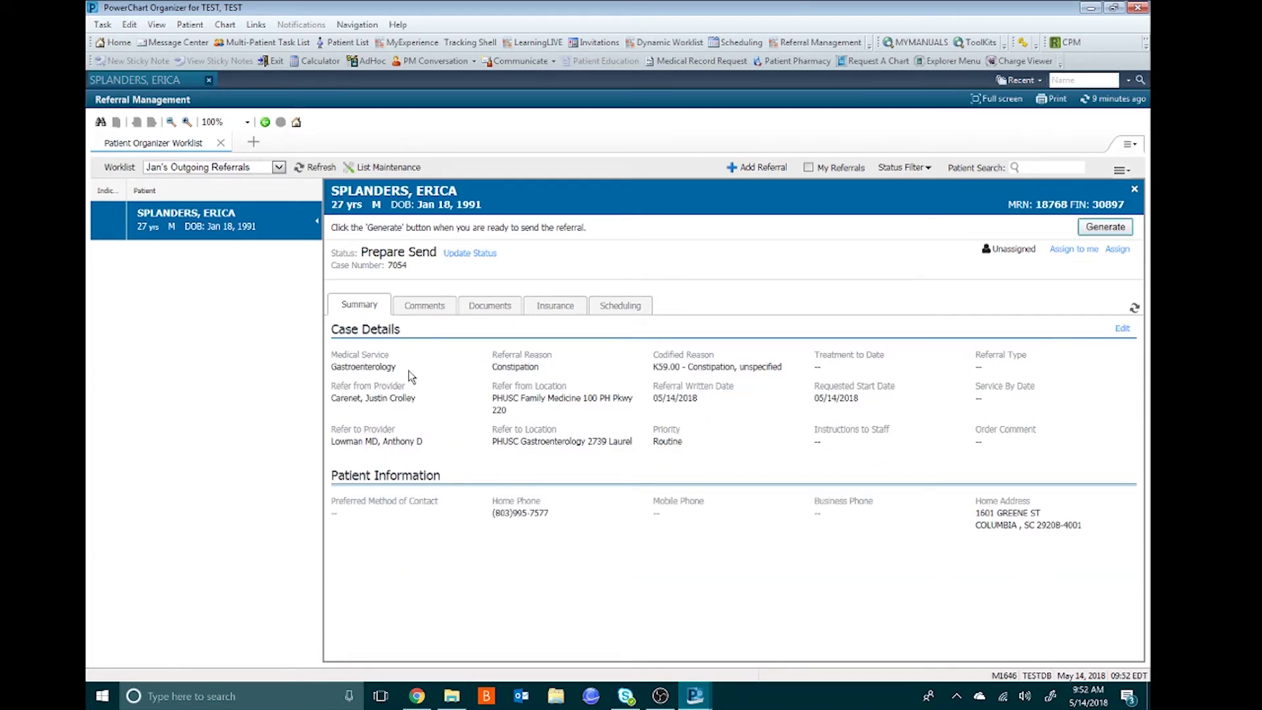
- Save the comment 'Patient requests Tuesday or Thursday if possible' on the referral
click(419, 308)
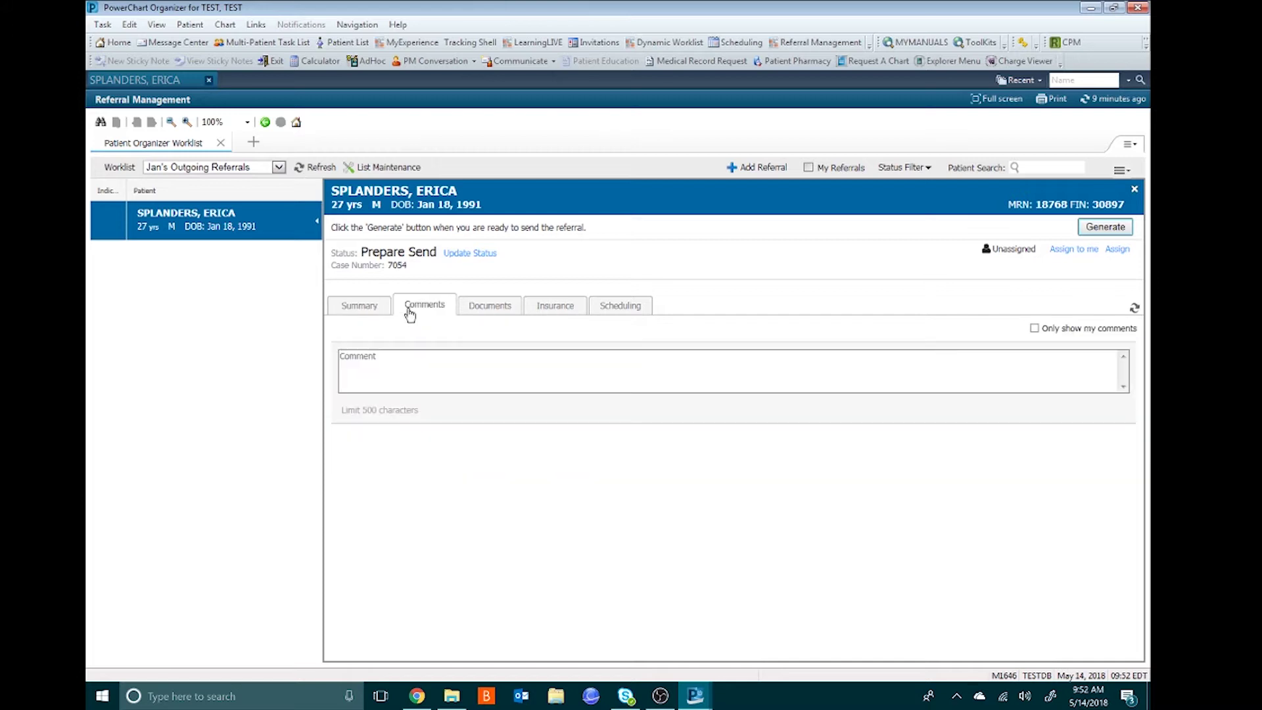
click(384, 359)
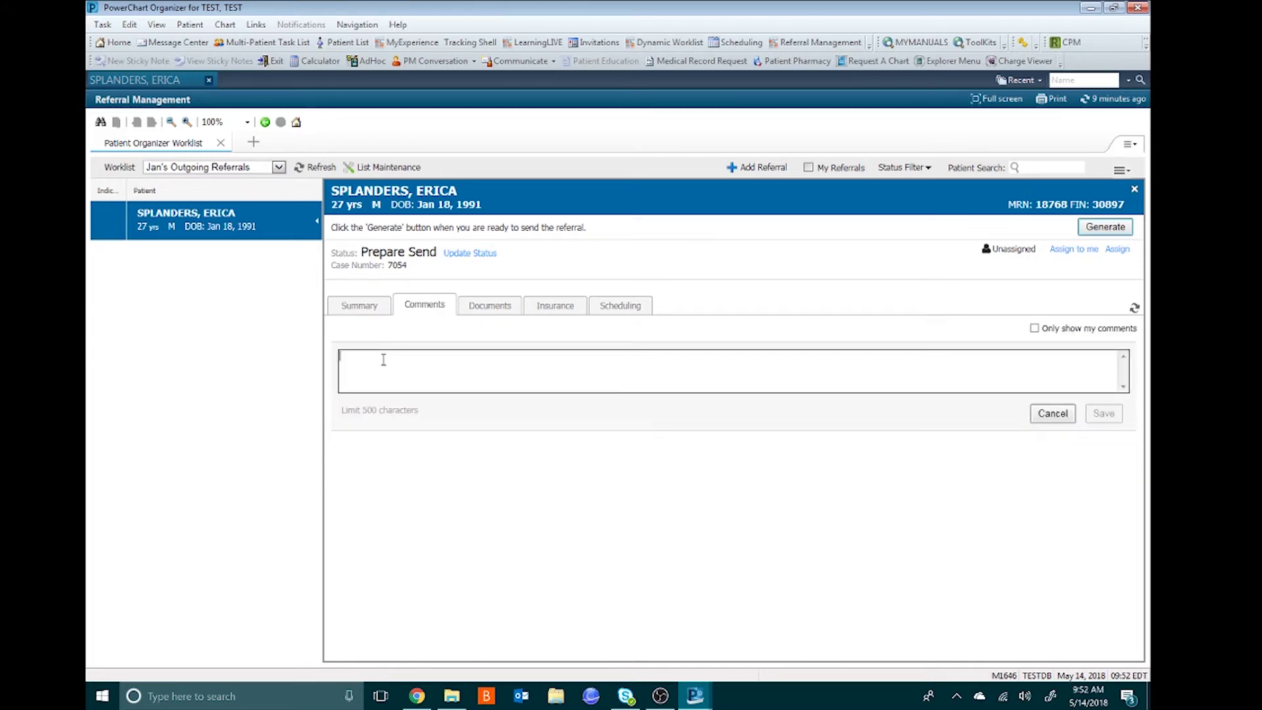
text(Patient requests Tuesday or Thursday if possible)
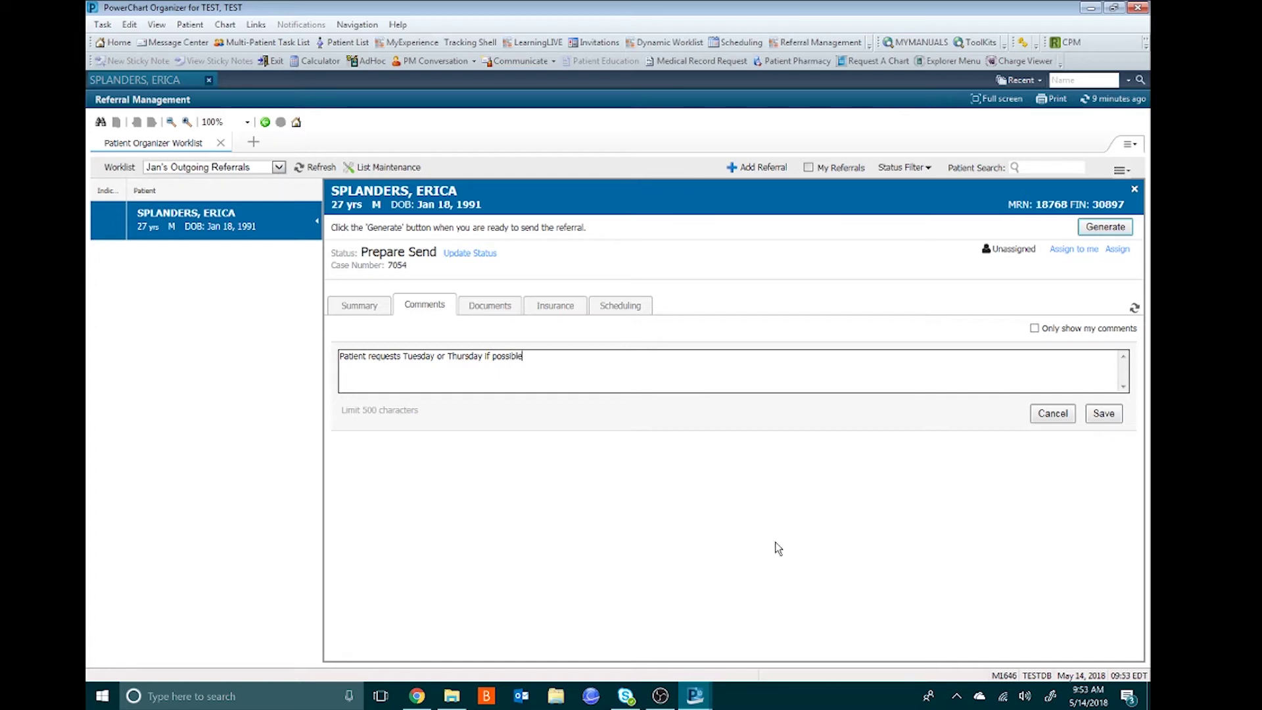
click(1109, 413)
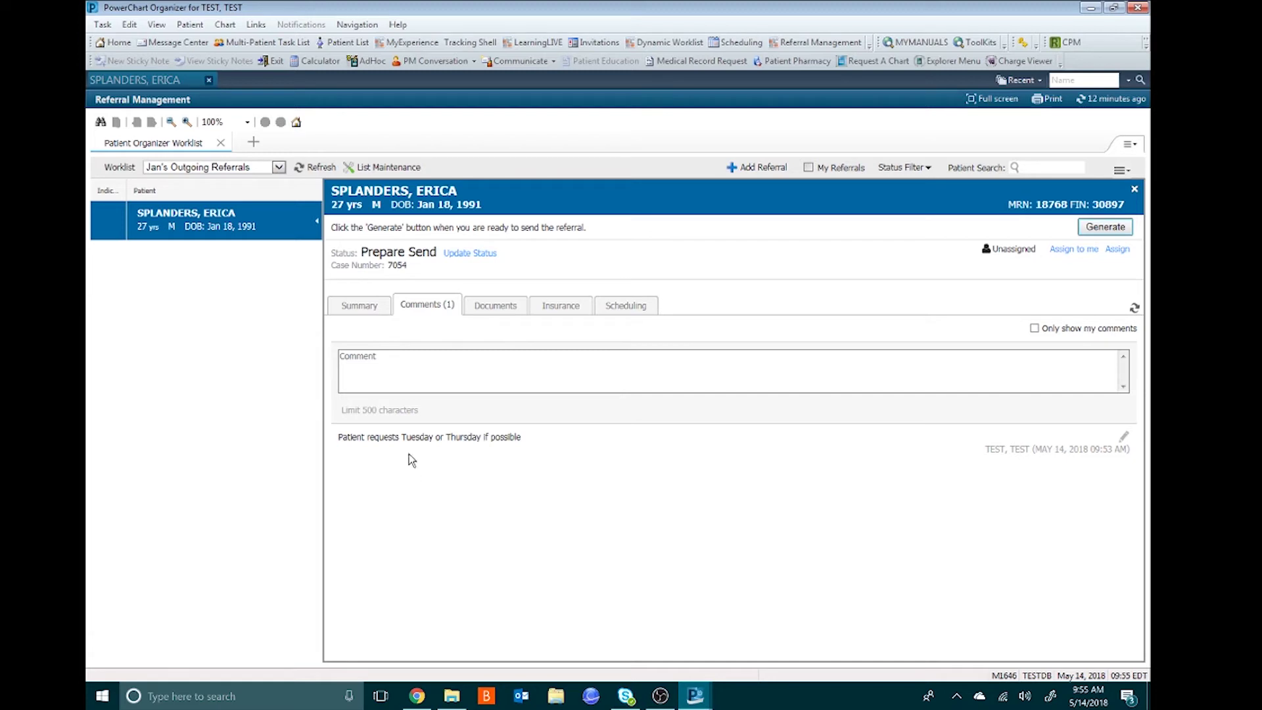
- Attach the 05/14/2018 Abdominal Pain ED note and bring up the BCBS insurance details
click(500, 313)
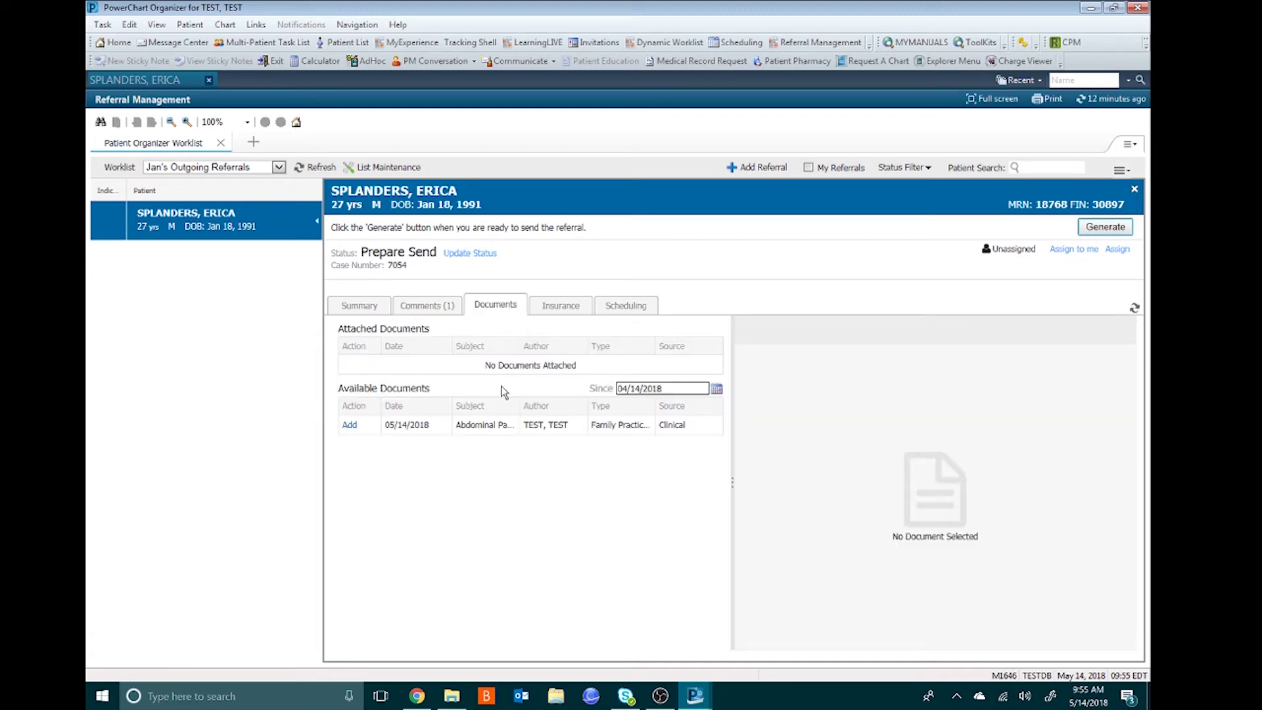
click(499, 426)
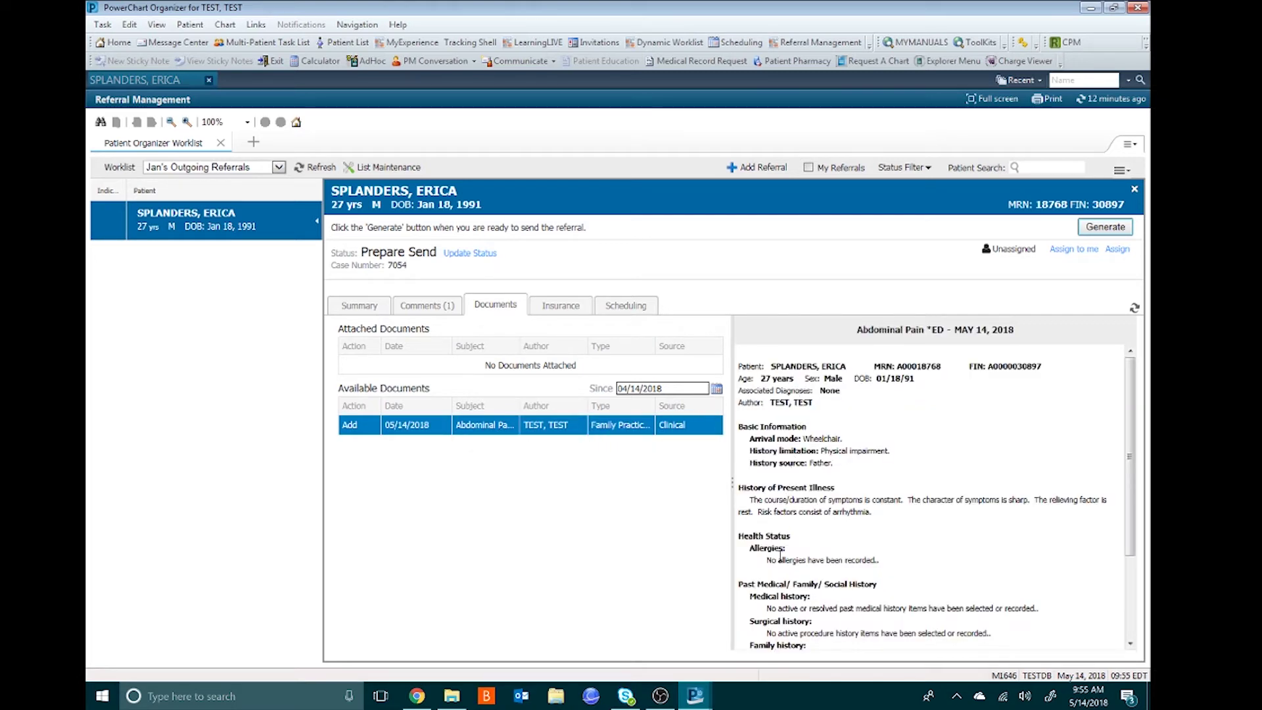
click(348, 425)
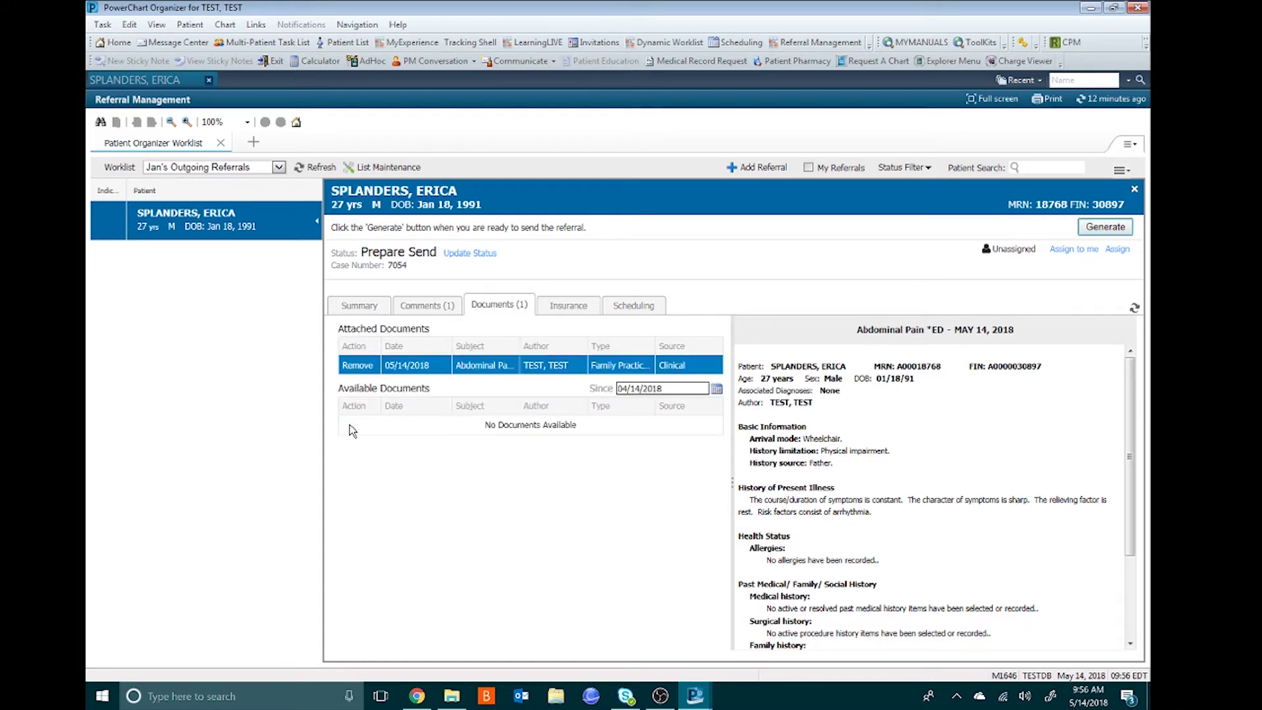
click(565, 307)
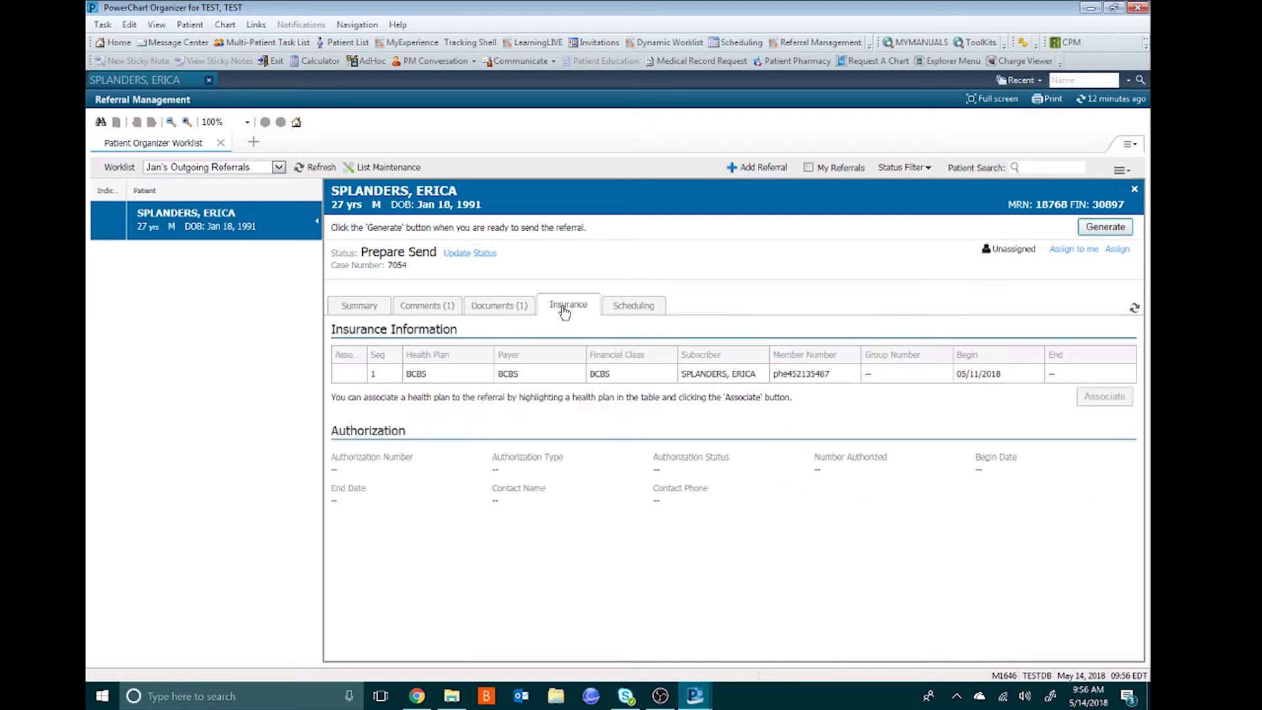
- Associate the BCBS plan, leave authorization unchanged, and show the referral's Scheduling details
click(818, 373)
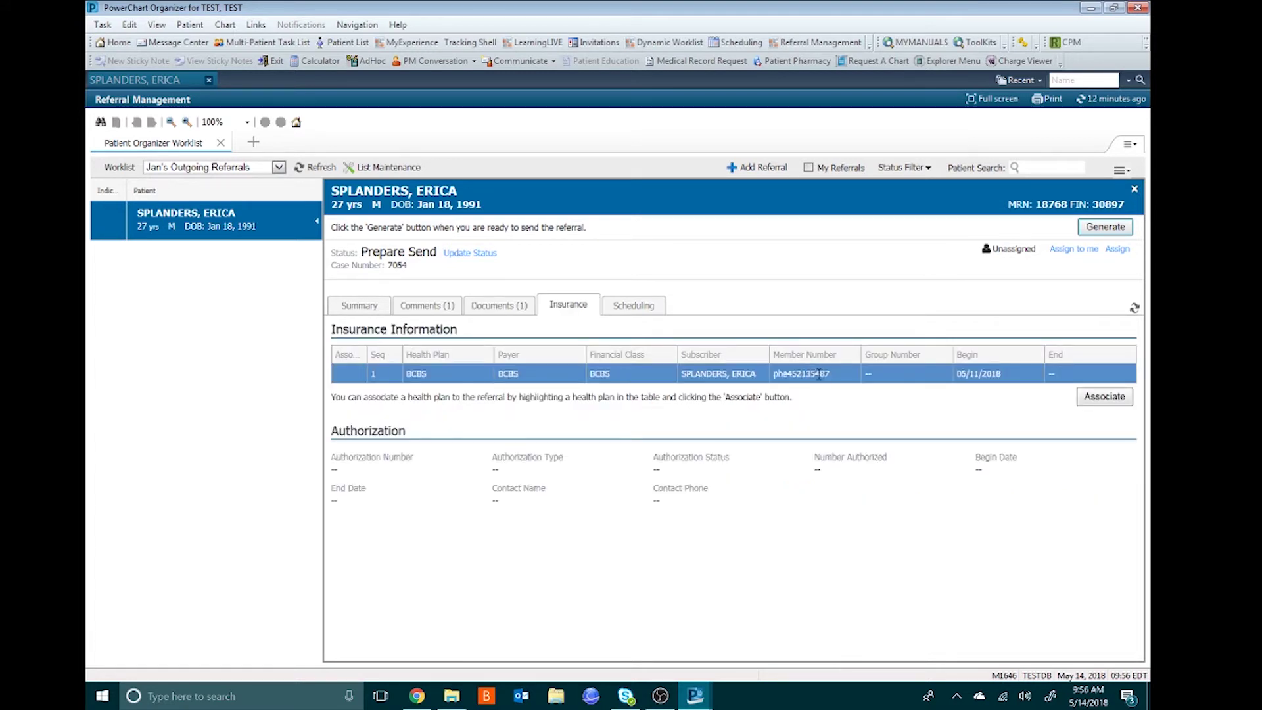
click(1107, 399)
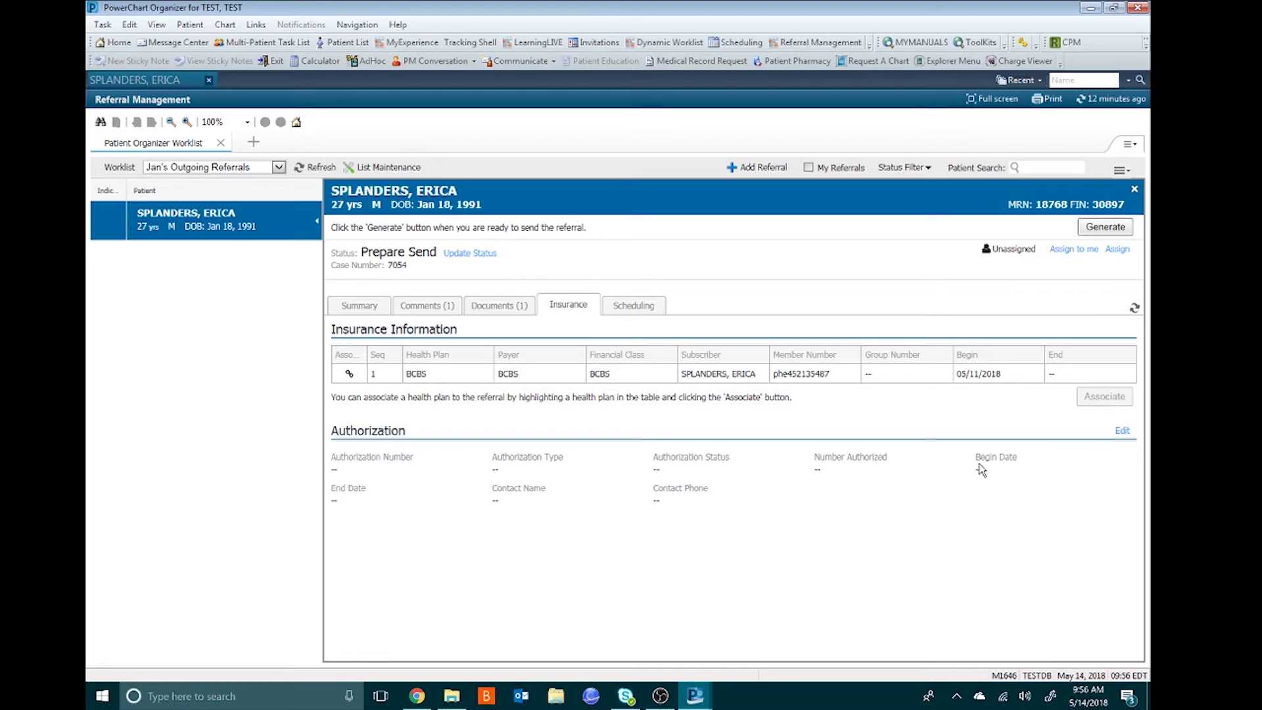
click(1120, 431)
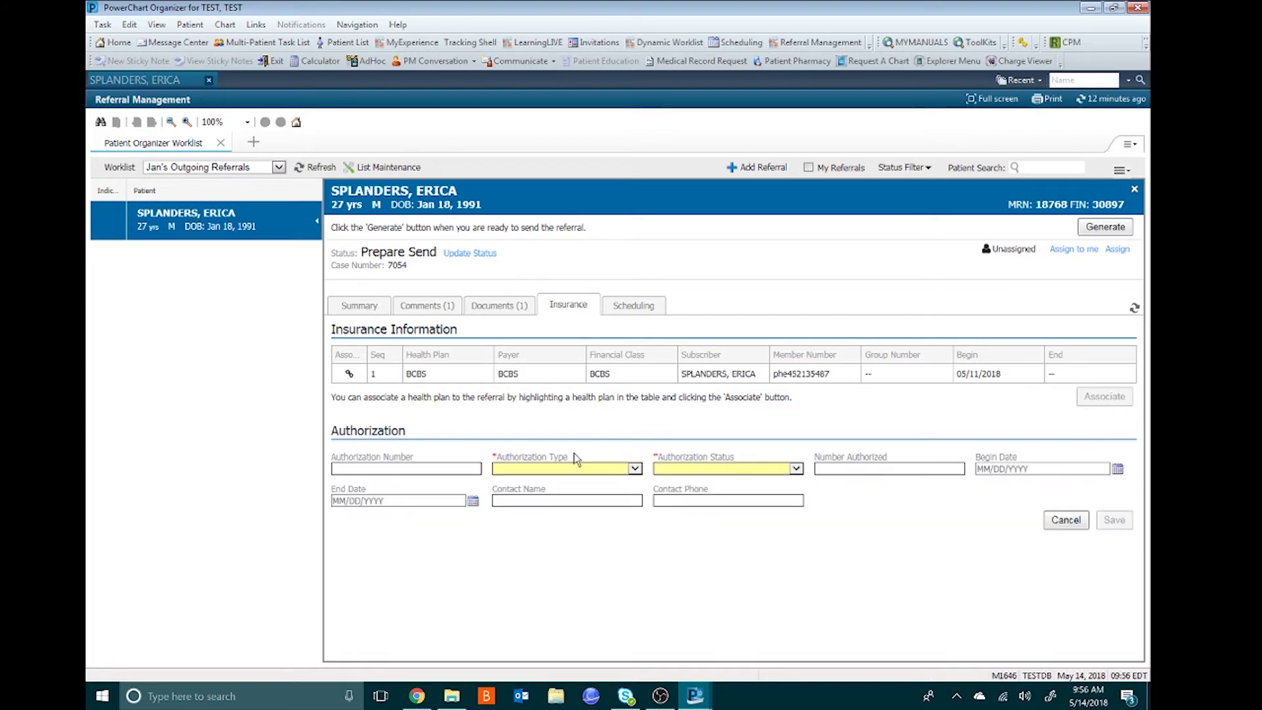
click(1063, 523)
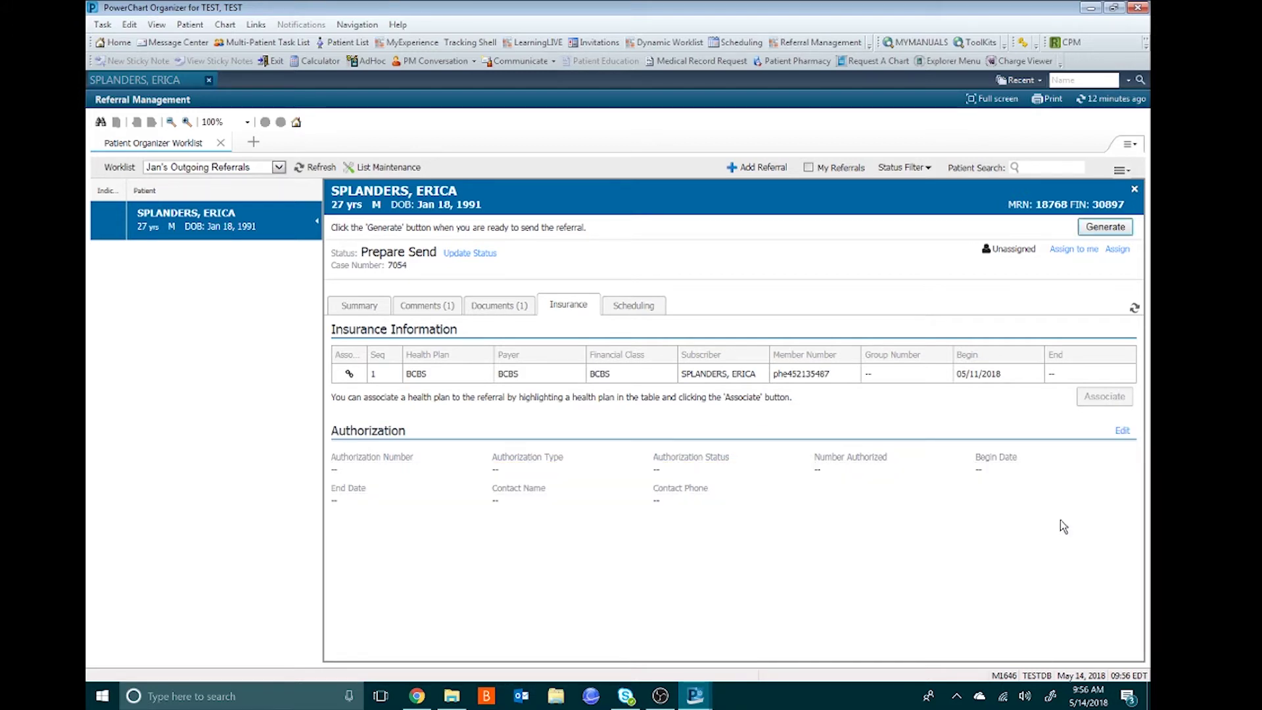
click(633, 312)
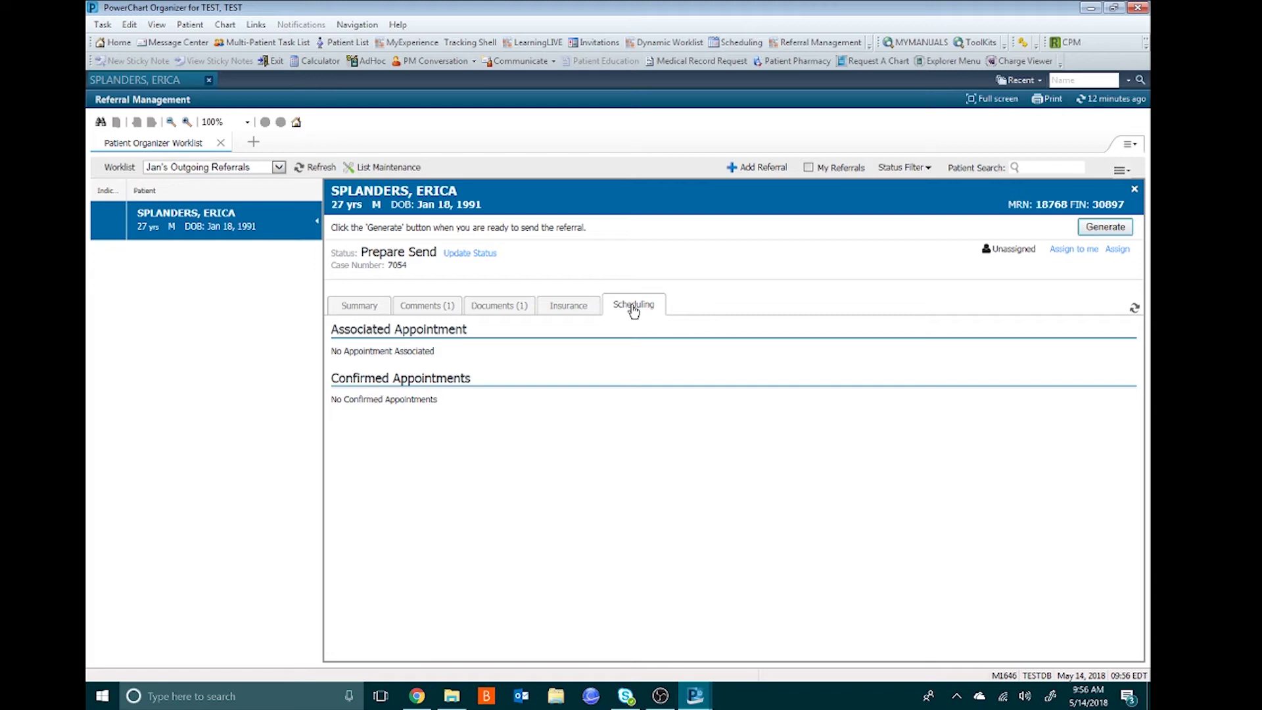
- Generate and send the referral so it reaches Pending, then collapse it back to the worklist
click(1101, 232)
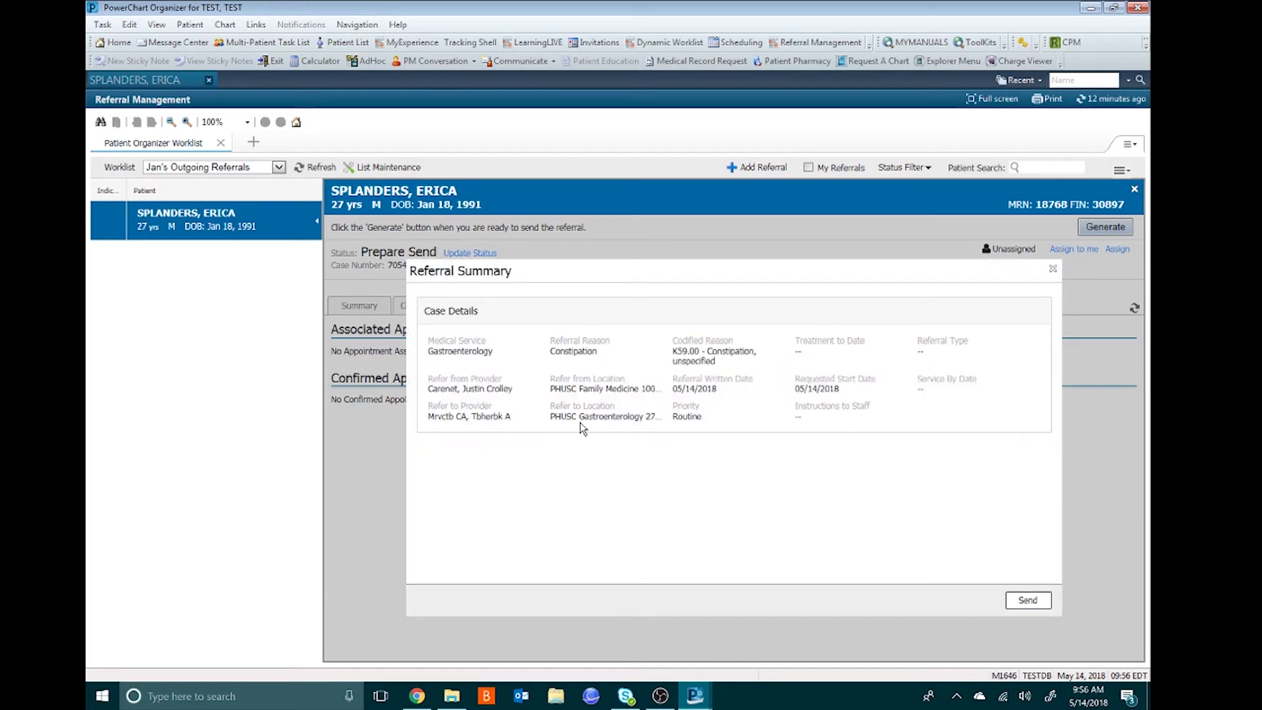
mouse_move(611, 419)
click(1012, 600)
right_click(1012, 600)
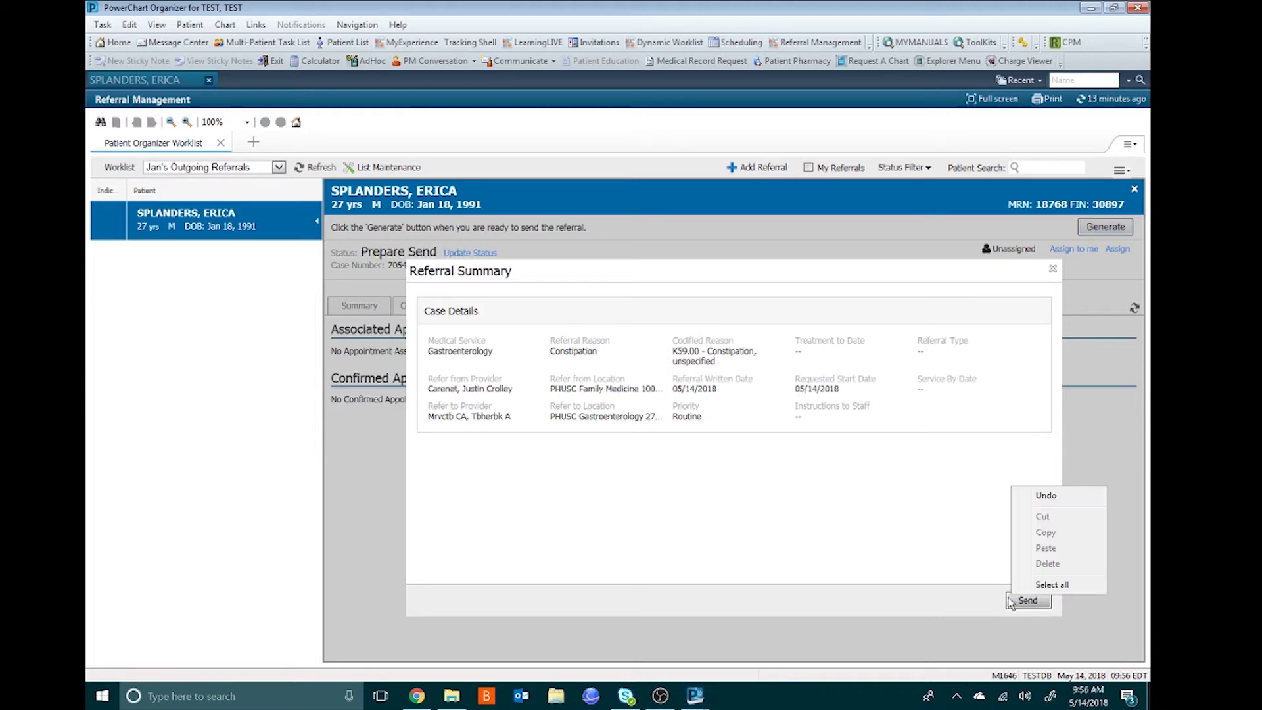
right_click(1020, 611)
click(1006, 598)
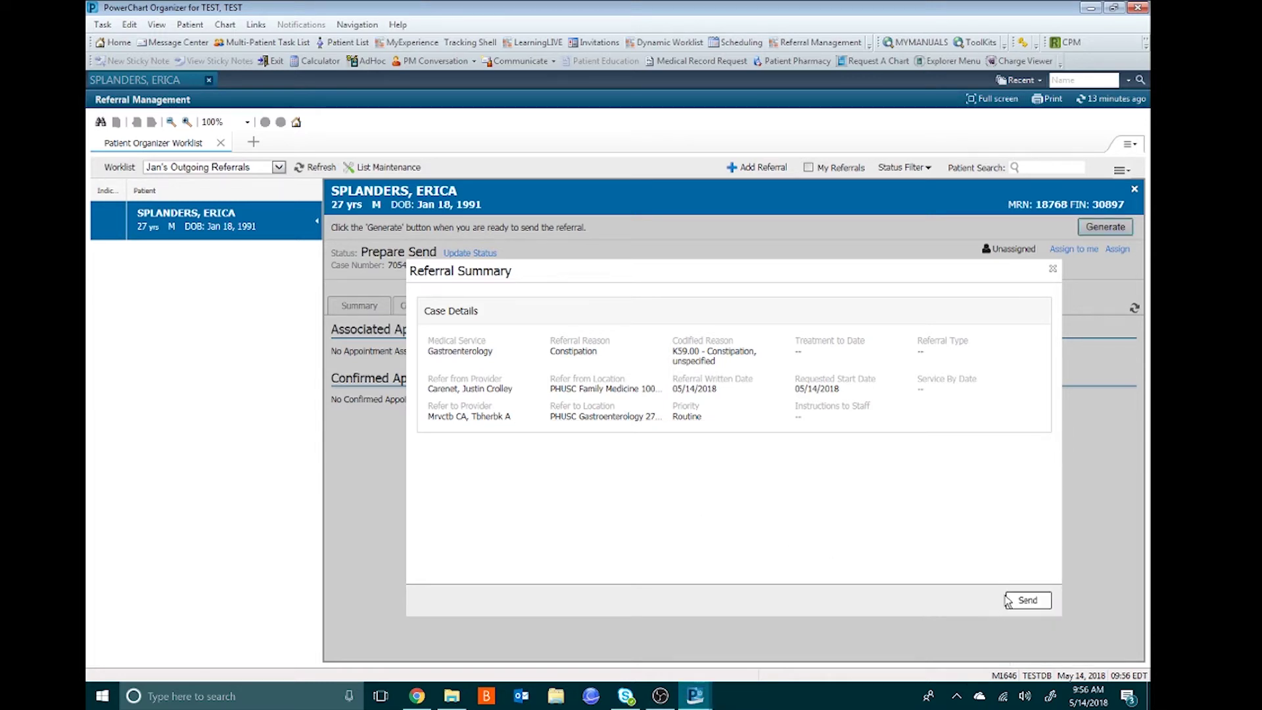
click(1019, 601)
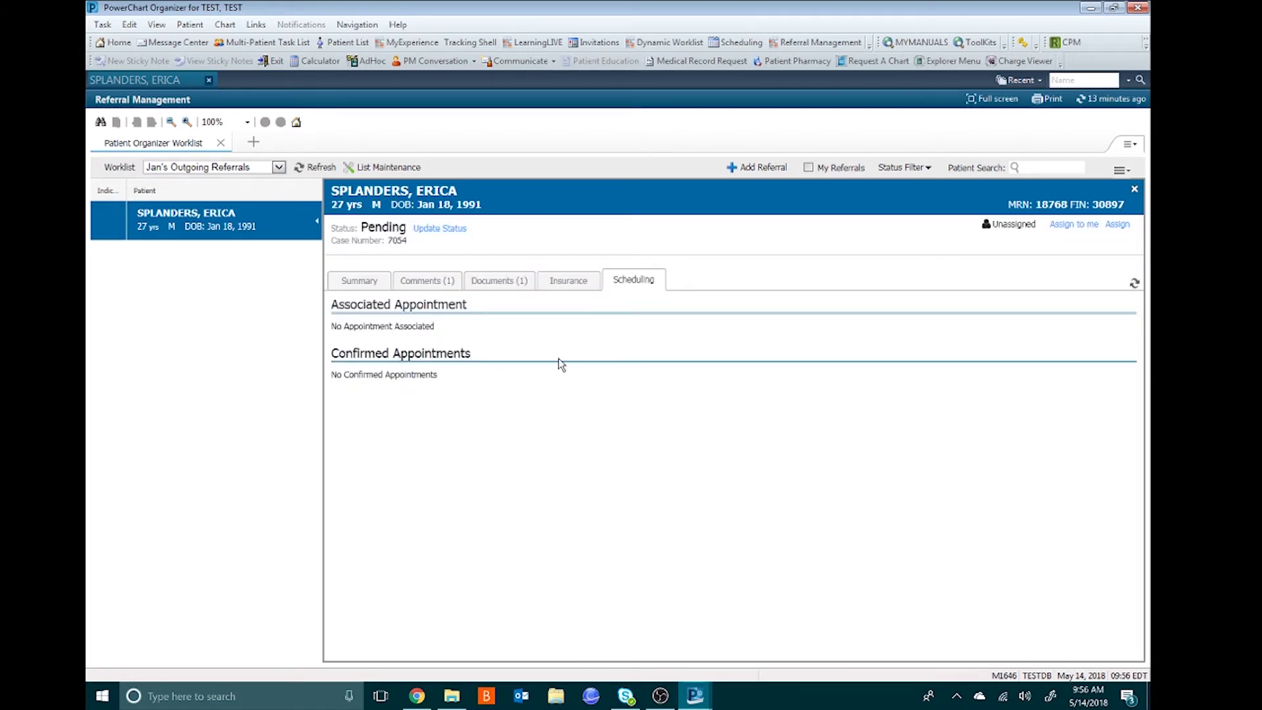
click(317, 221)
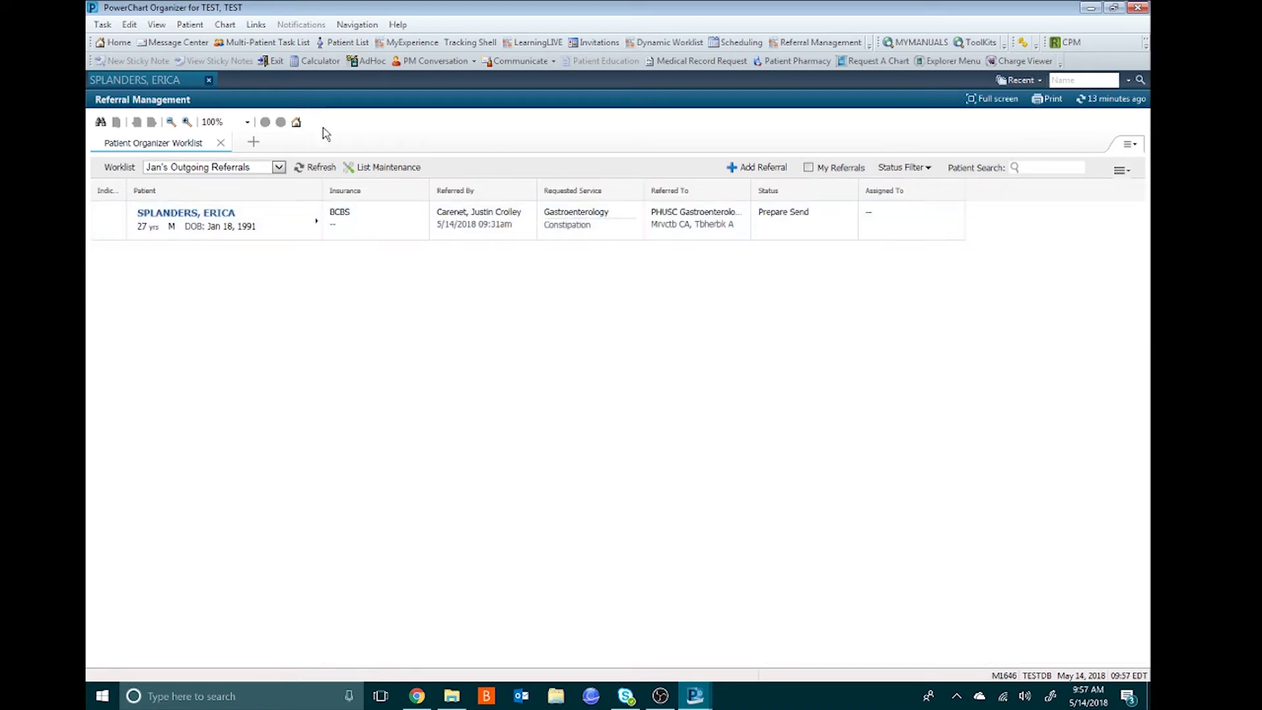
- Refresh the outgoing referrals worklist to show the Pending referral with BCBS
click(305, 169)
- Change the referral status from Pending back to Prepare Send and open its Summary
click(317, 222)
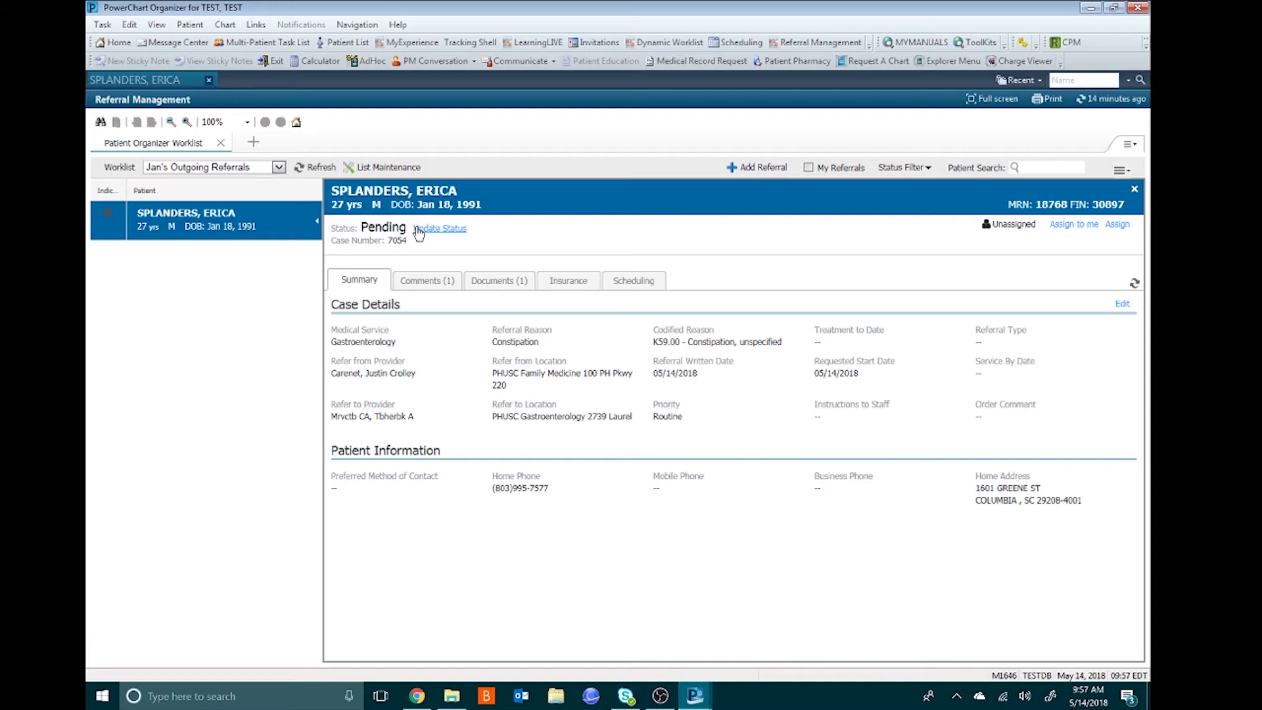
click(451, 231)
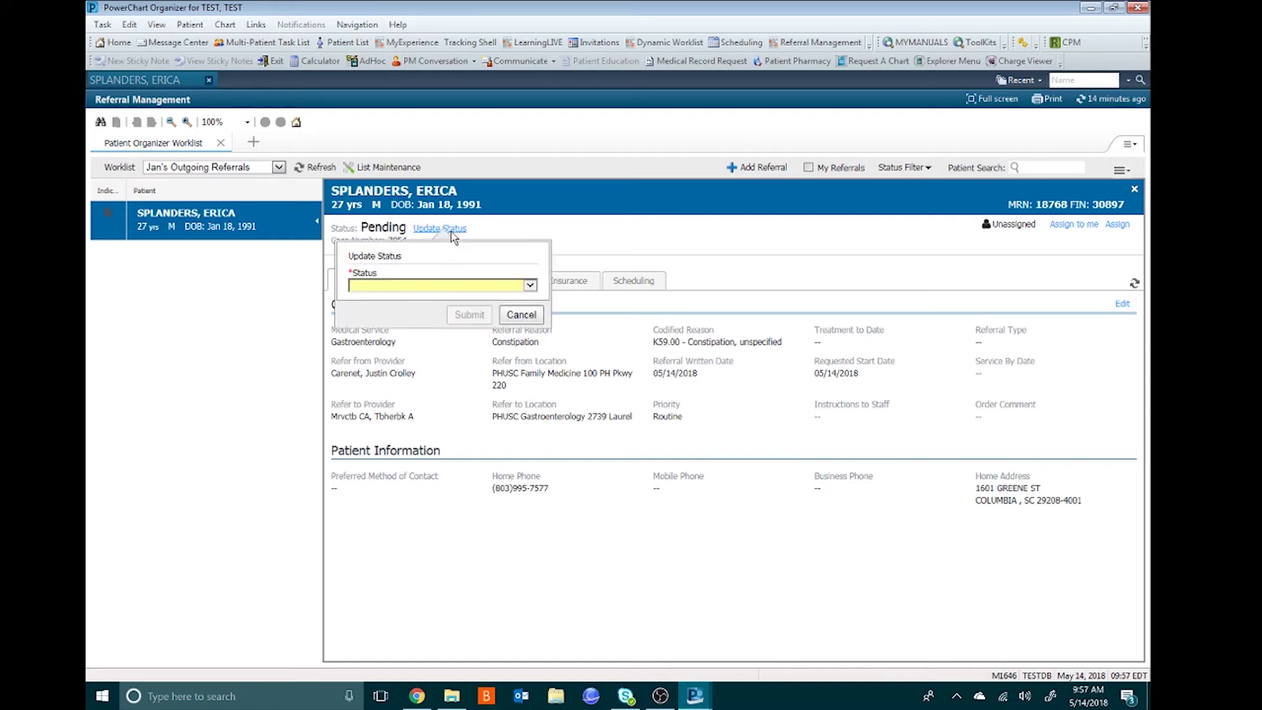
click(529, 286)
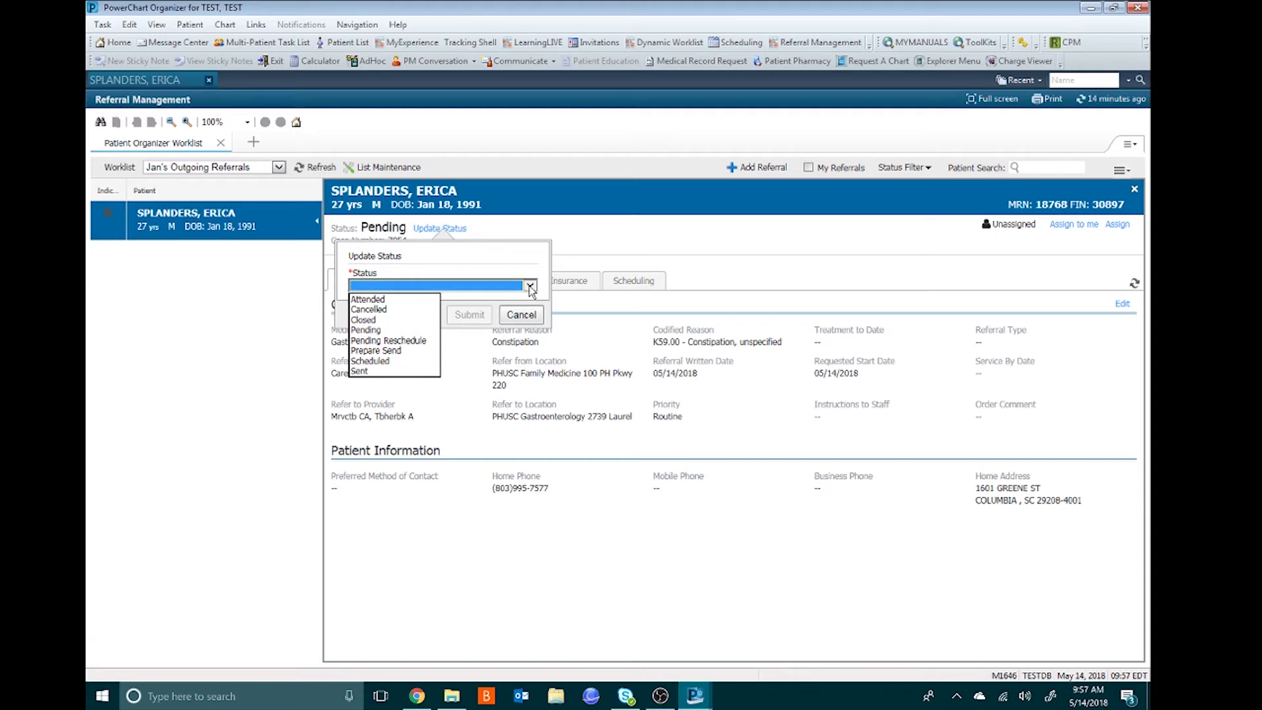
click(398, 357)
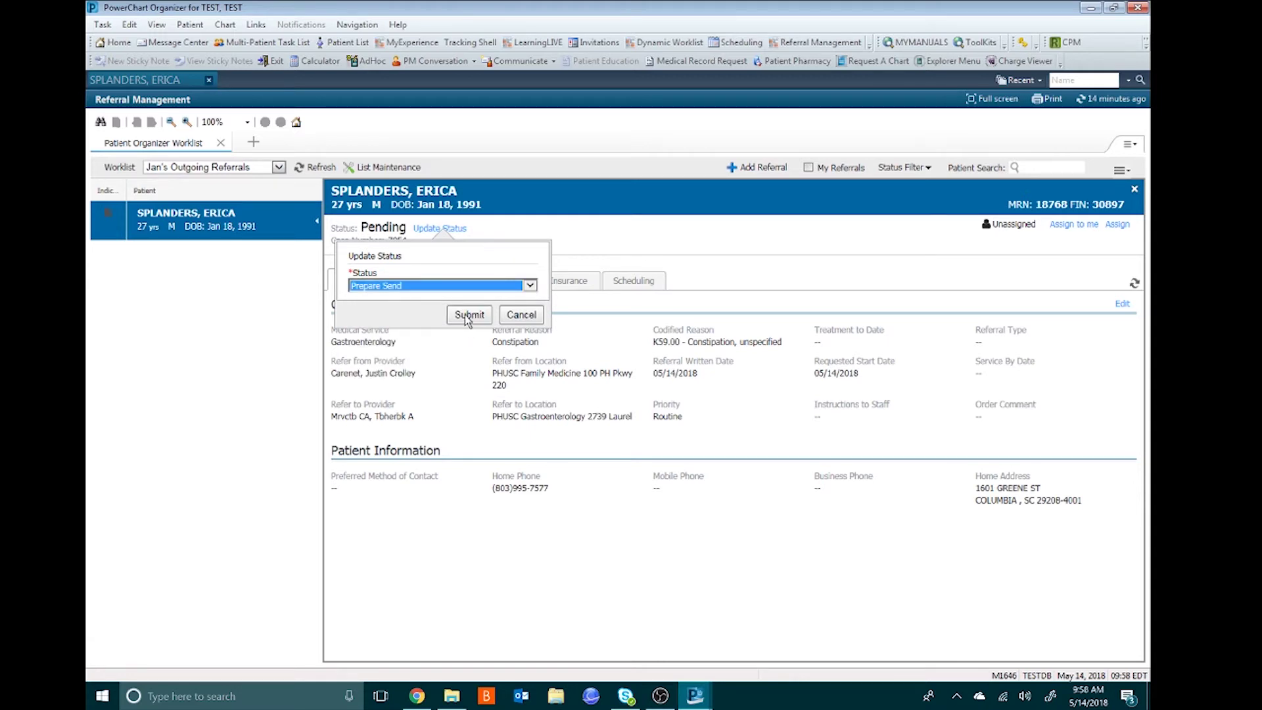
click(468, 315)
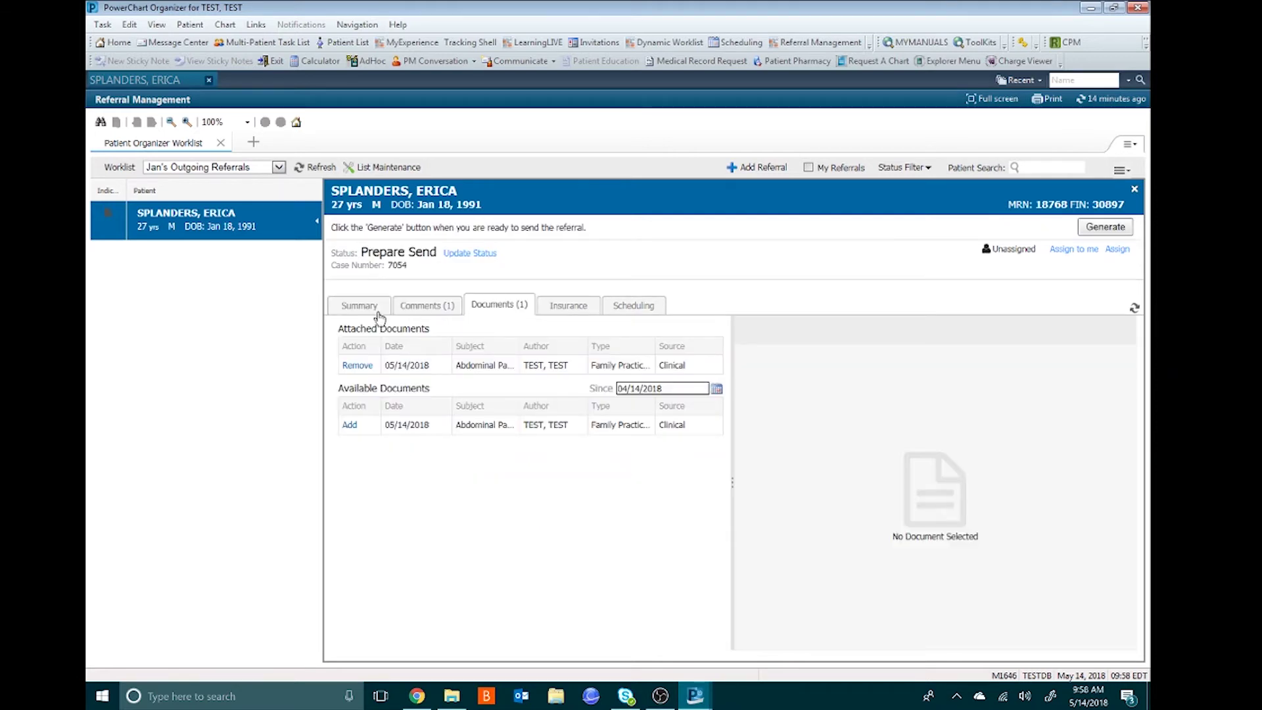
click(359, 309)
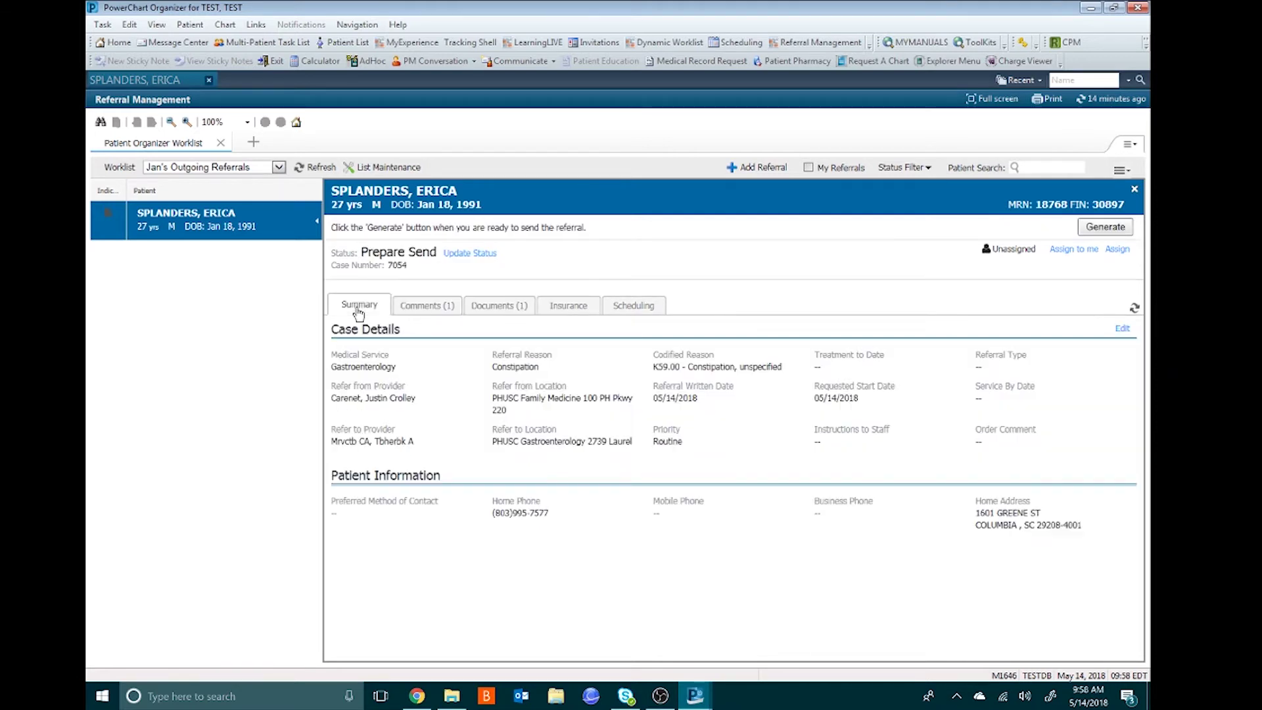
- Search 'external', set External, Refer To as the referred-to provider, and save the case details
click(1120, 329)
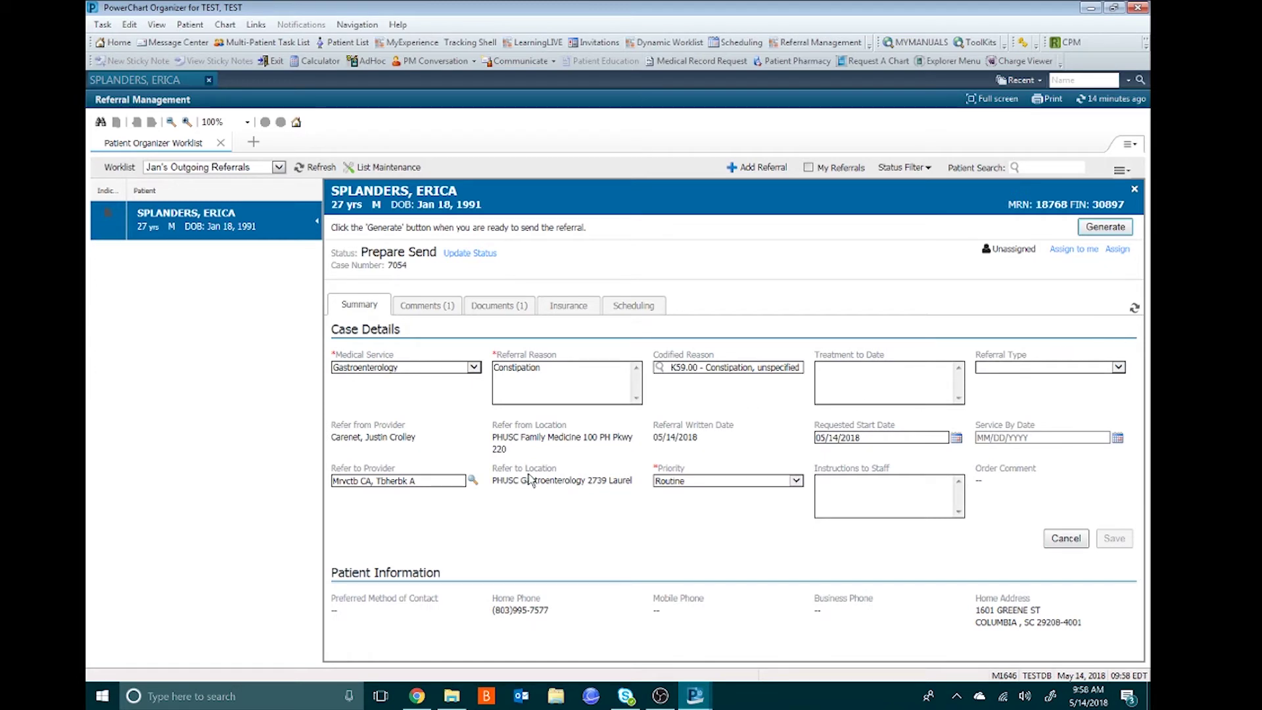
click(471, 483)
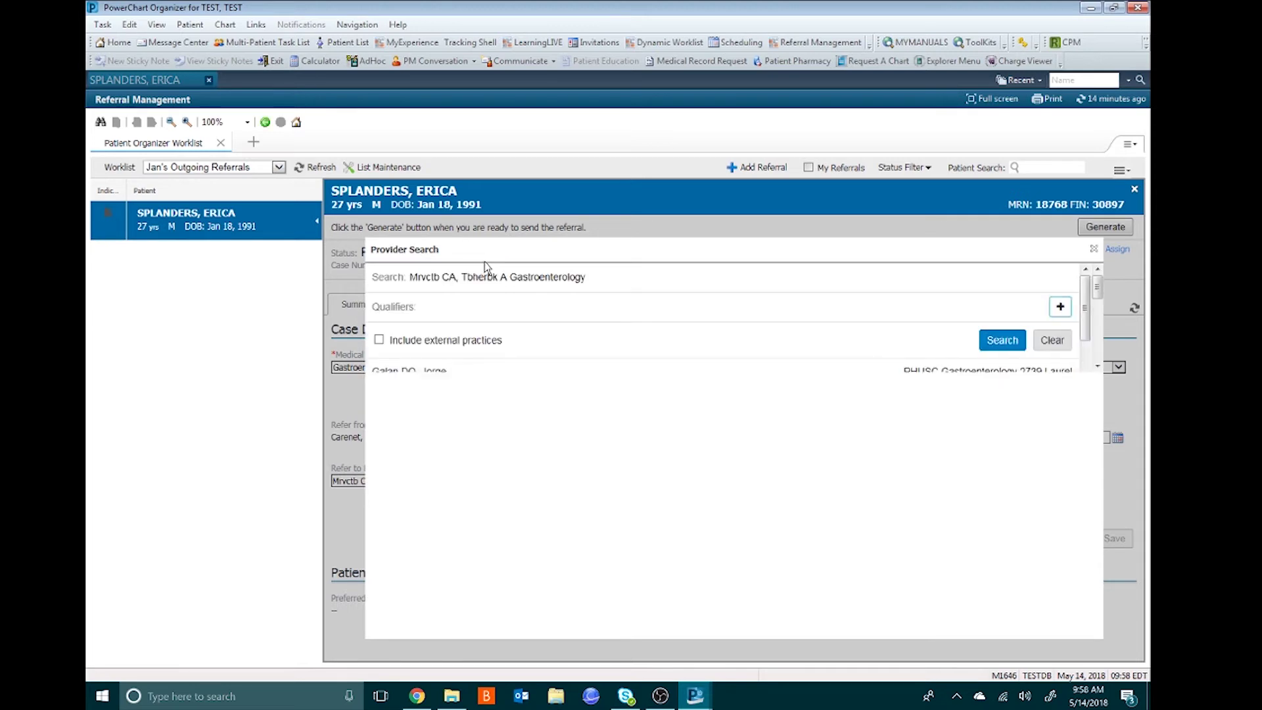
key(ctrl+a)
key(BackSpace)
text(external)
key(Return)
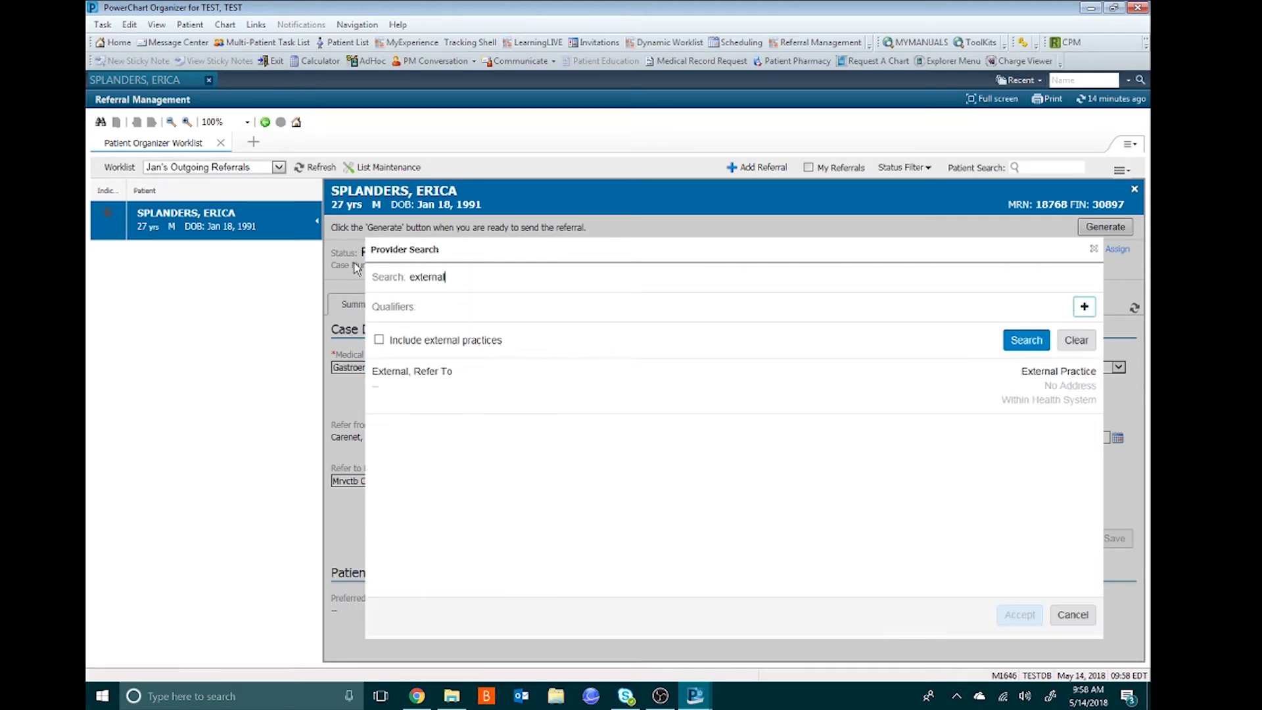
click(435, 385)
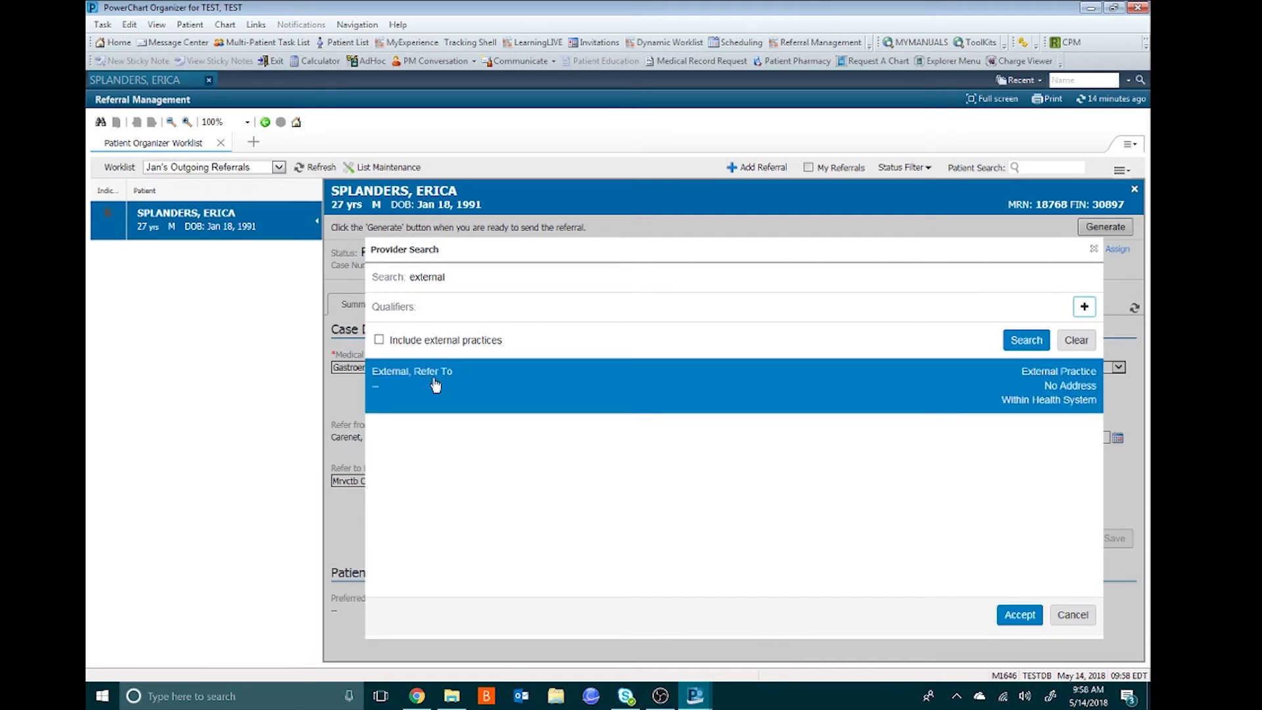
click(1018, 614)
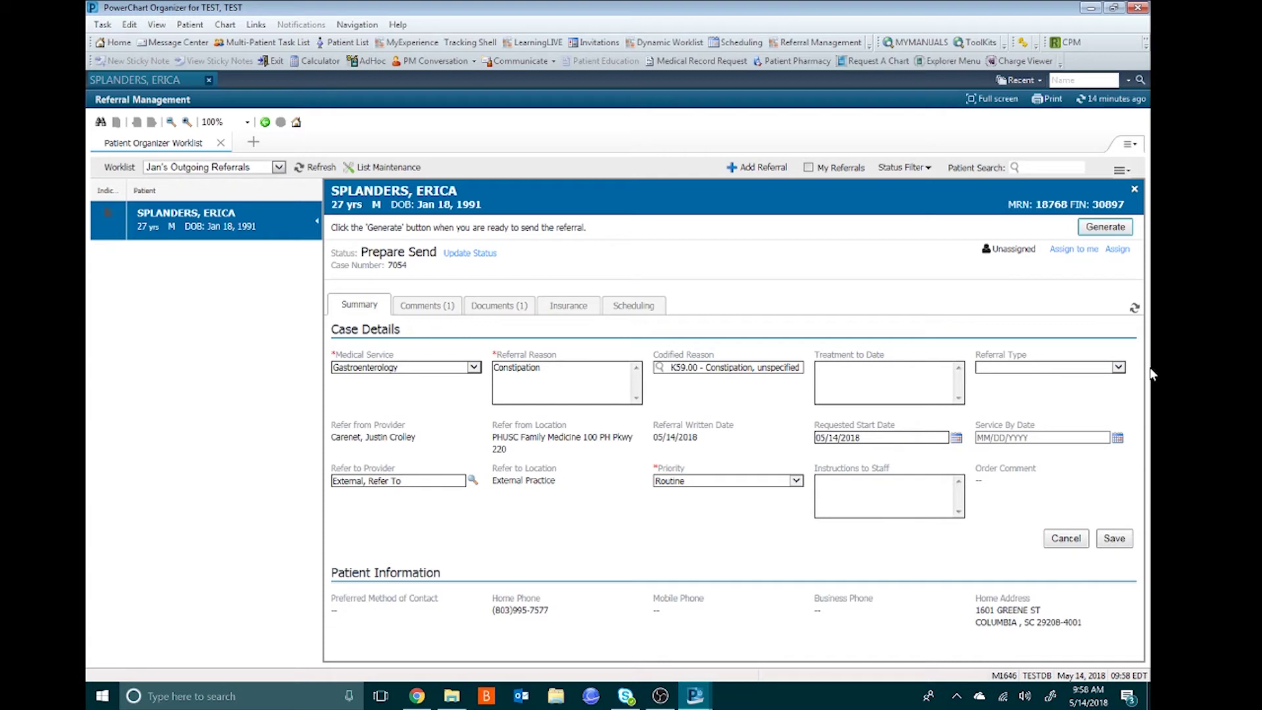
click(1107, 539)
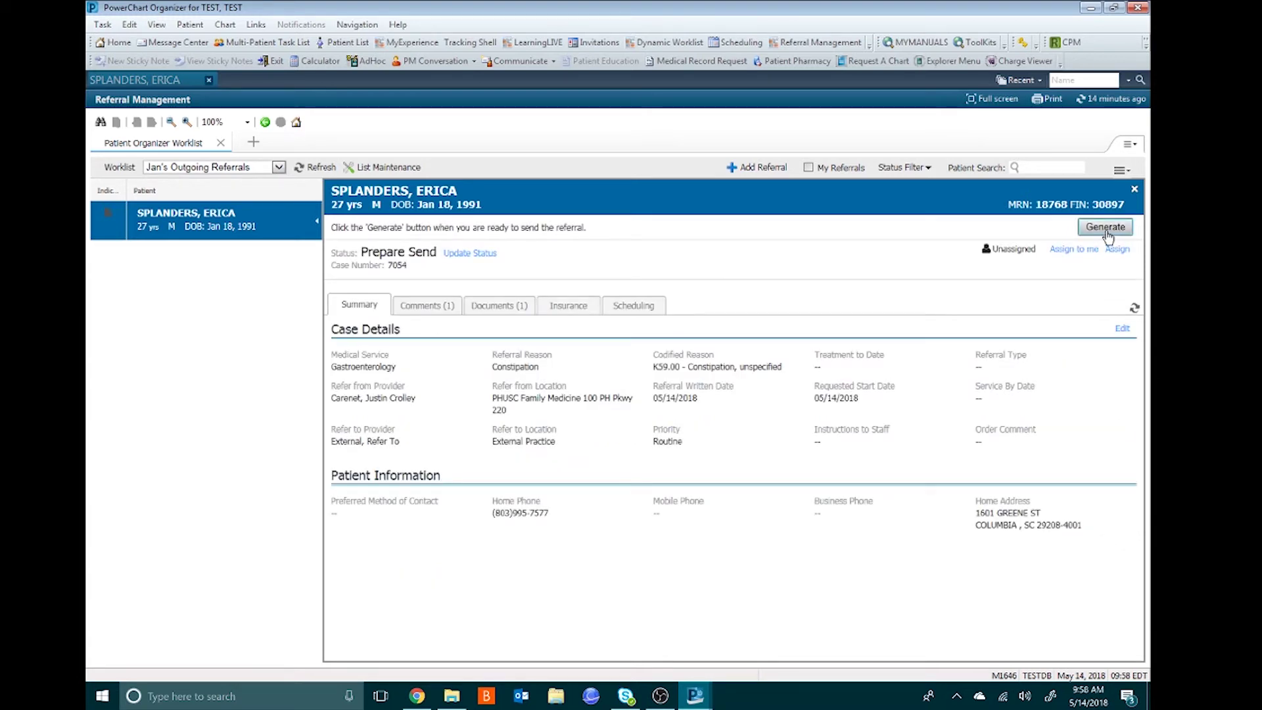
- Generate and send the referral, then remove External, Refer To as the letter's recipient
right_click(1081, 234)
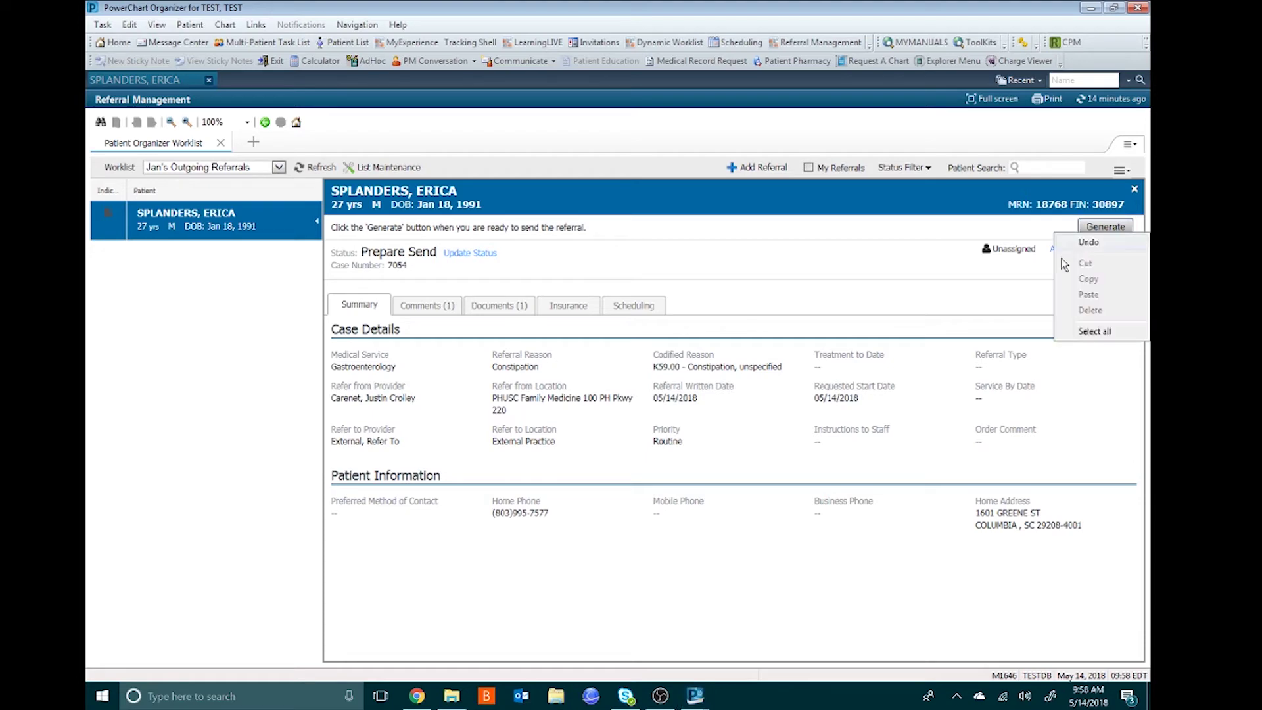
click(1105, 227)
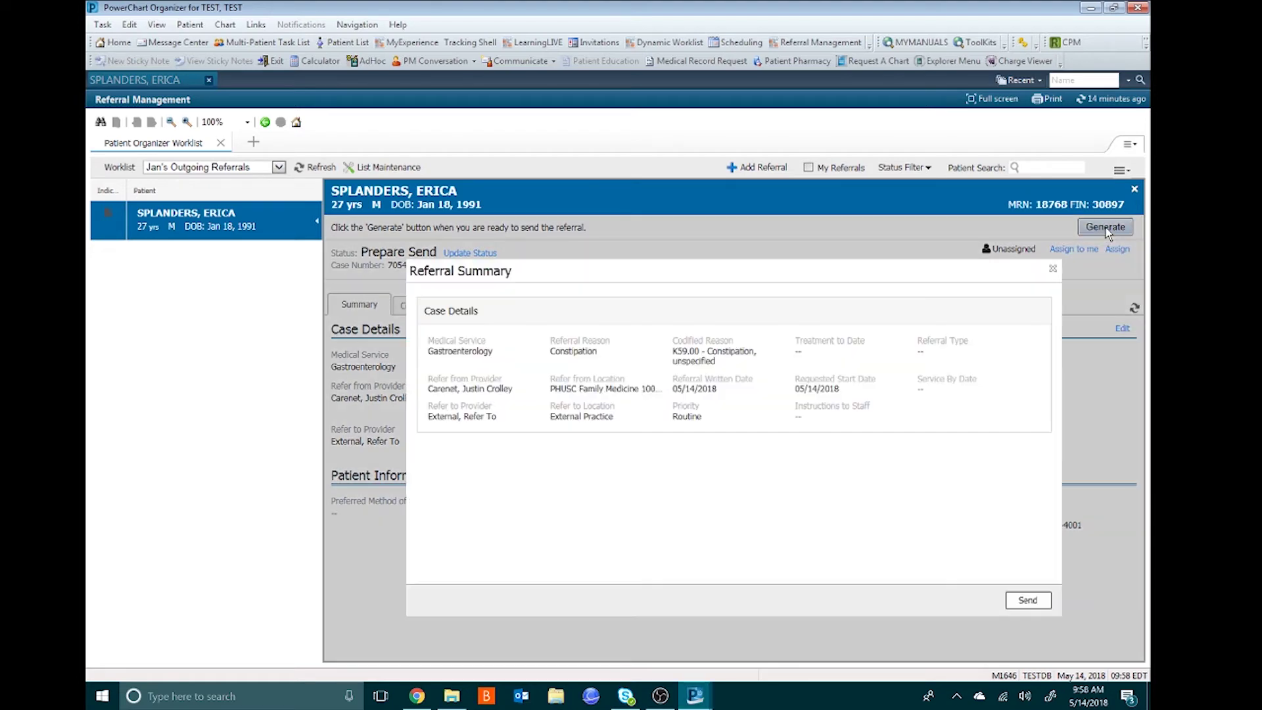
click(1027, 600)
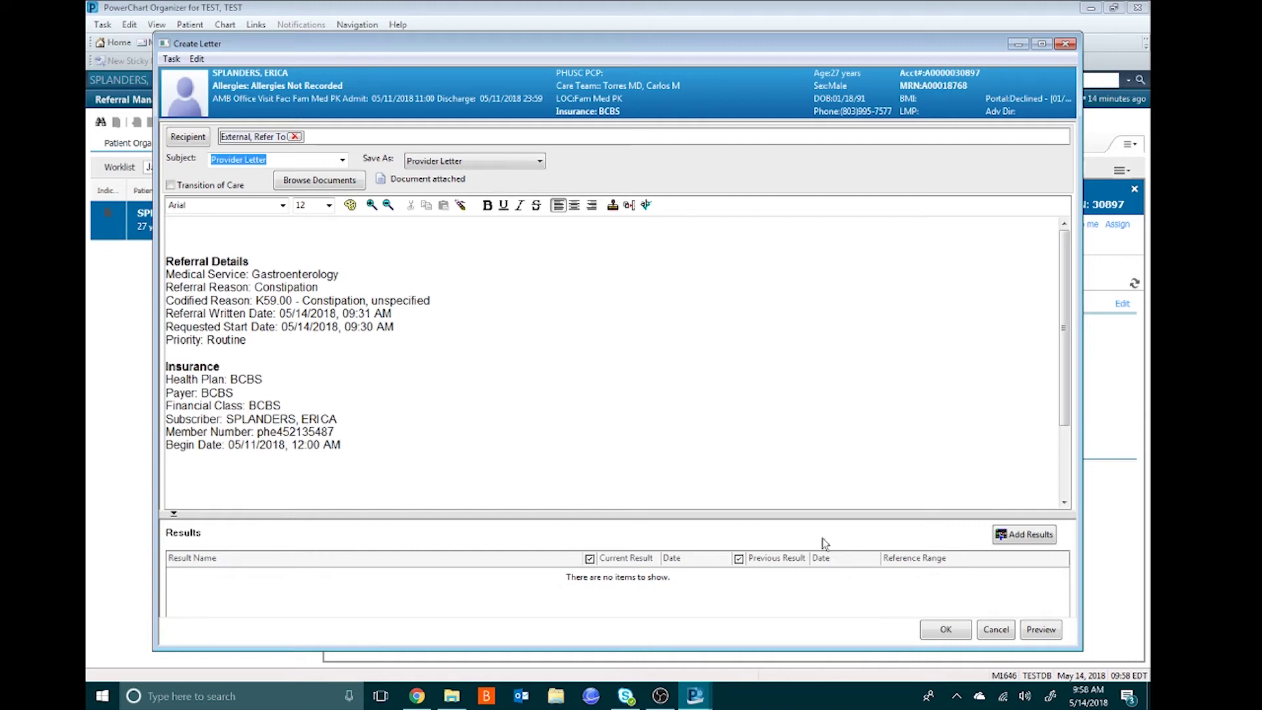
click(294, 137)
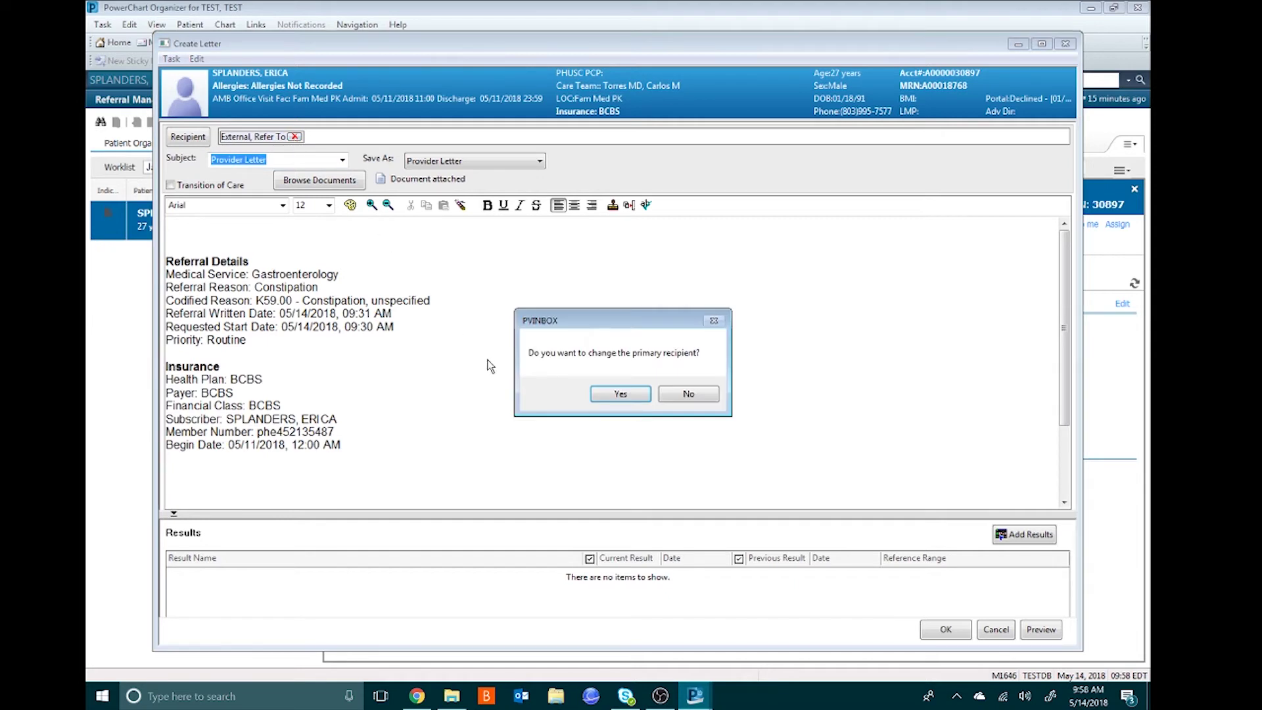
- Confirm the primary recipient change and add a free-text recipient named Columbia Gastro
click(609, 397)
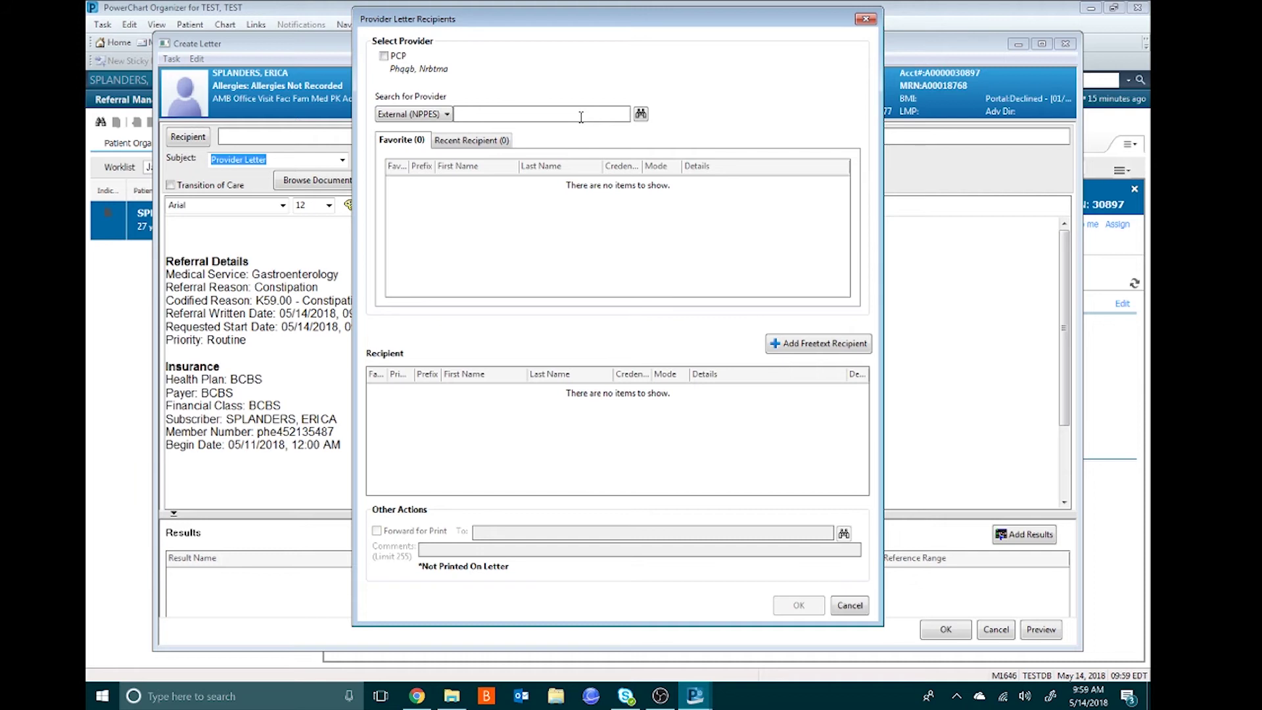
click(815, 343)
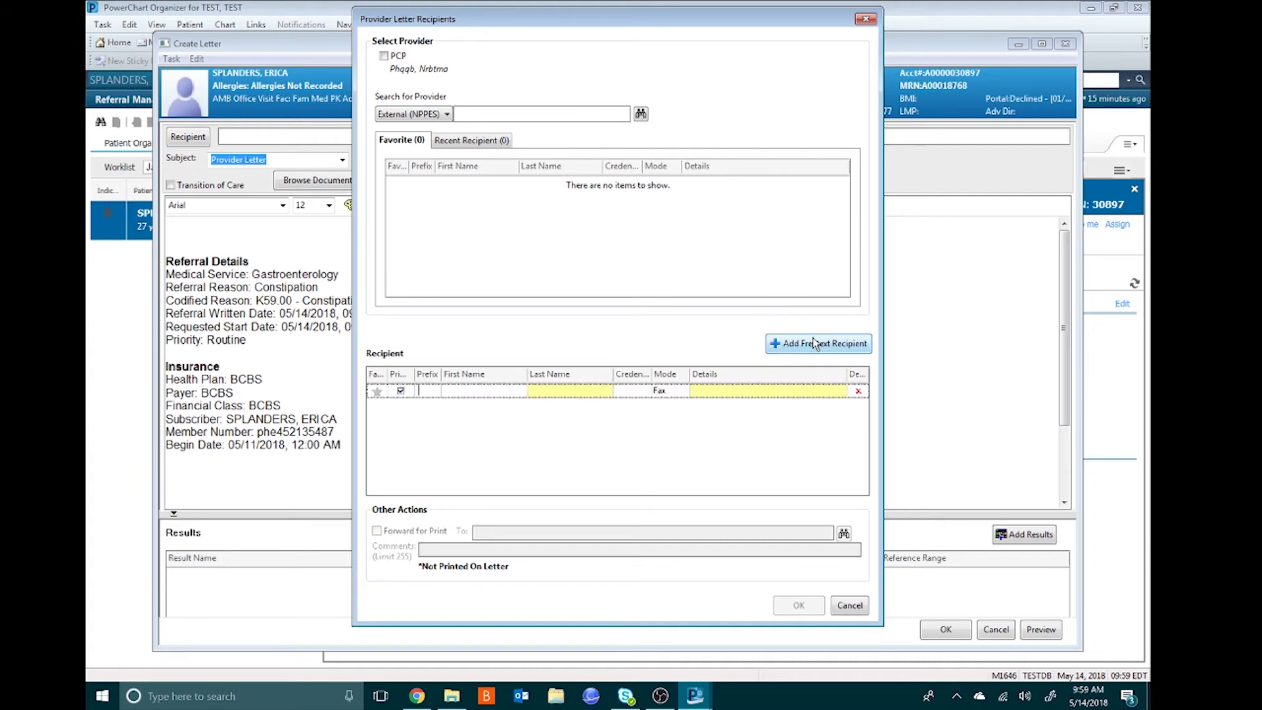
click(562, 391)
text(Columbi)
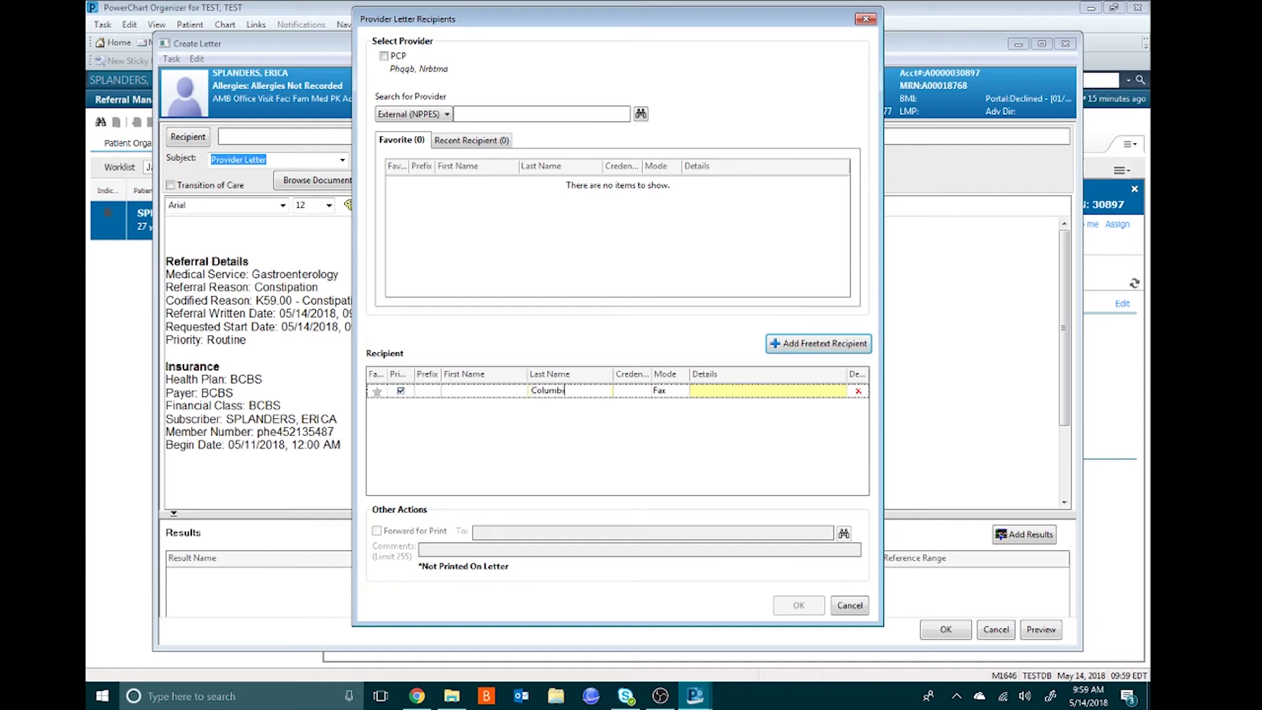
text(a Gastro)
- Keep Fax delivery, enter Columbia Gastro's fax number without dashes, and confirm the recipient
click(682, 394)
click(683, 393)
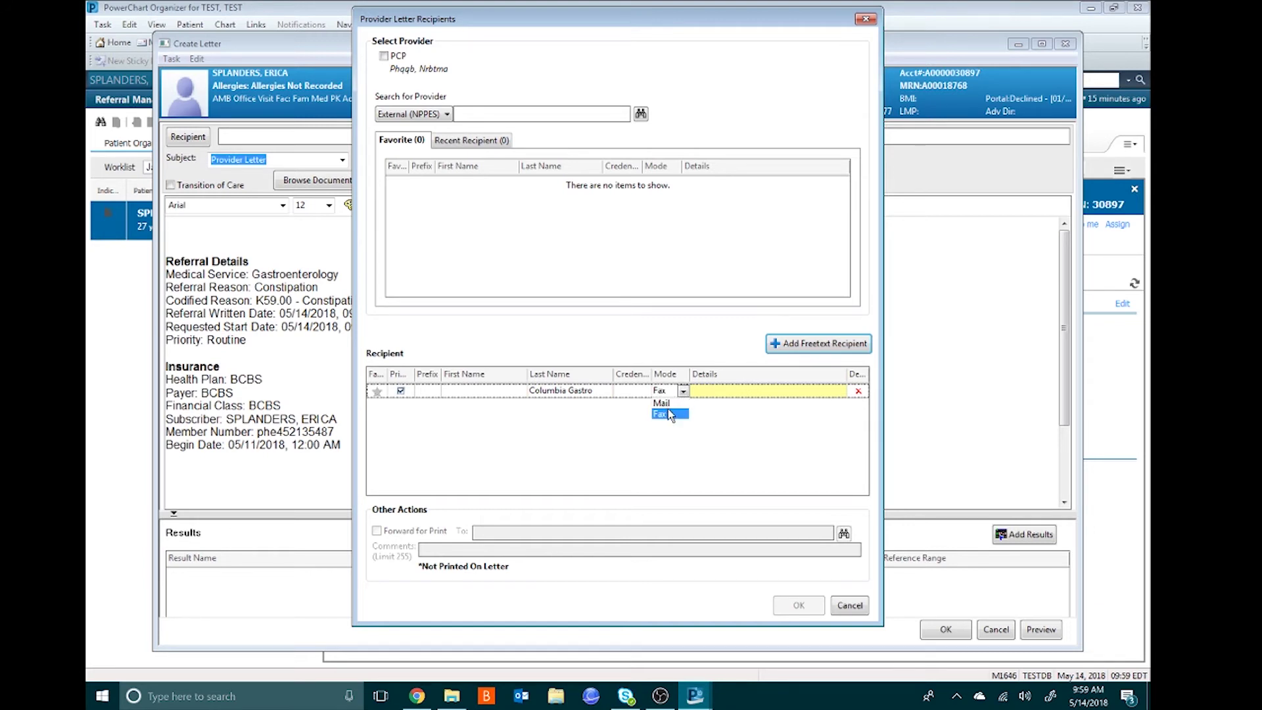
click(720, 392)
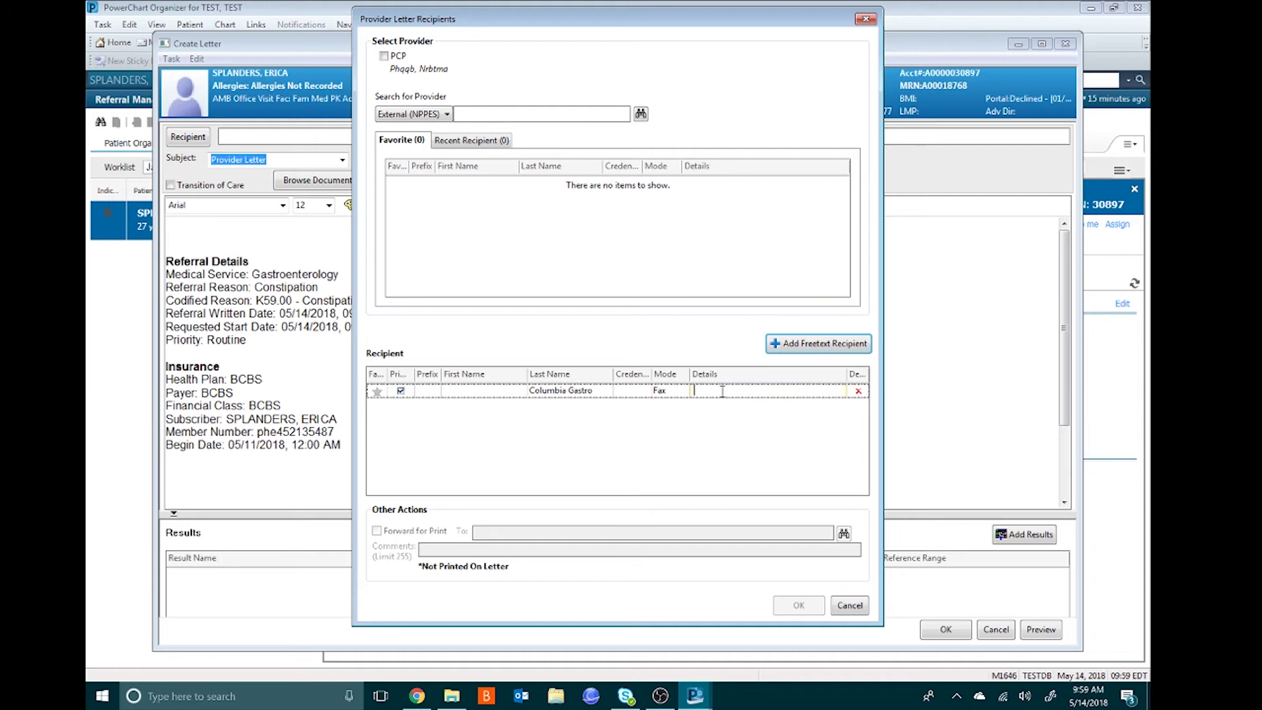
click(722, 464)
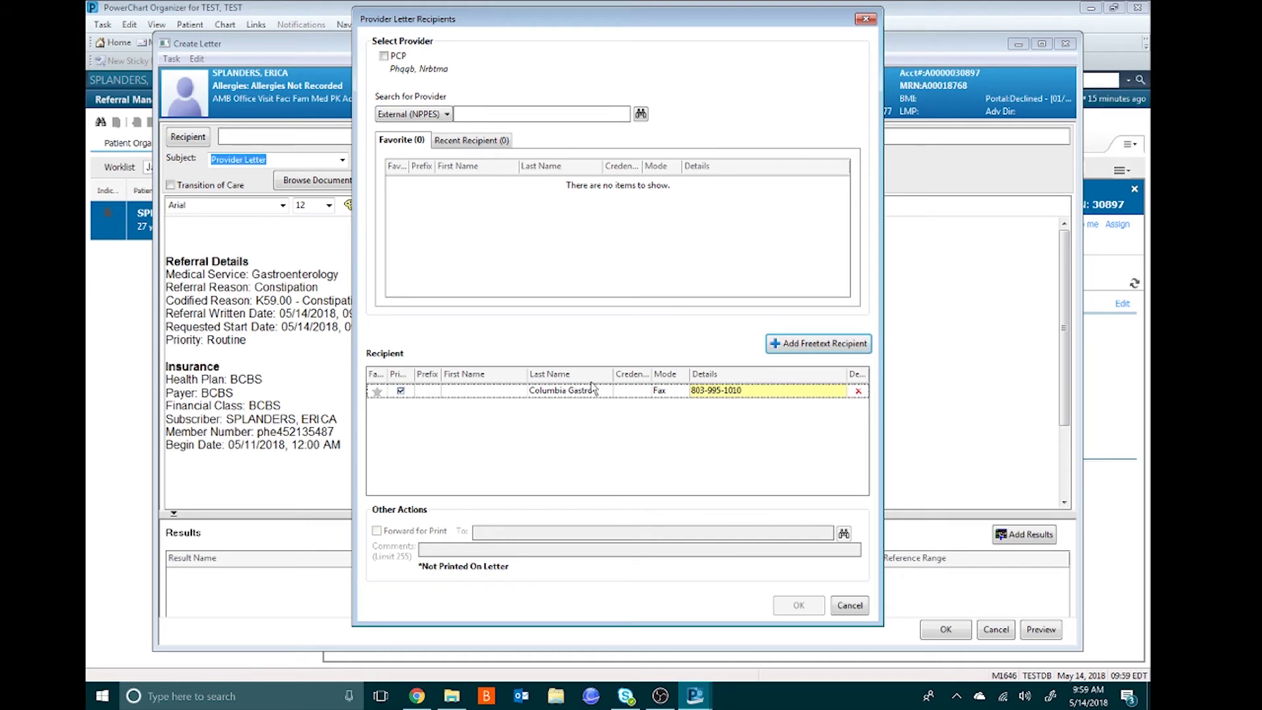
click(750, 391)
key(BackSpace)
key(BackSpace)
key(BackSpace)
key(BackSpace)
key(BackSpace)
key(BackSpace)
key(BackSpace)
key(BackSpace)
key(BackSpace)
key(BackSpace)
key(BackSpace)
key(BackSpace)
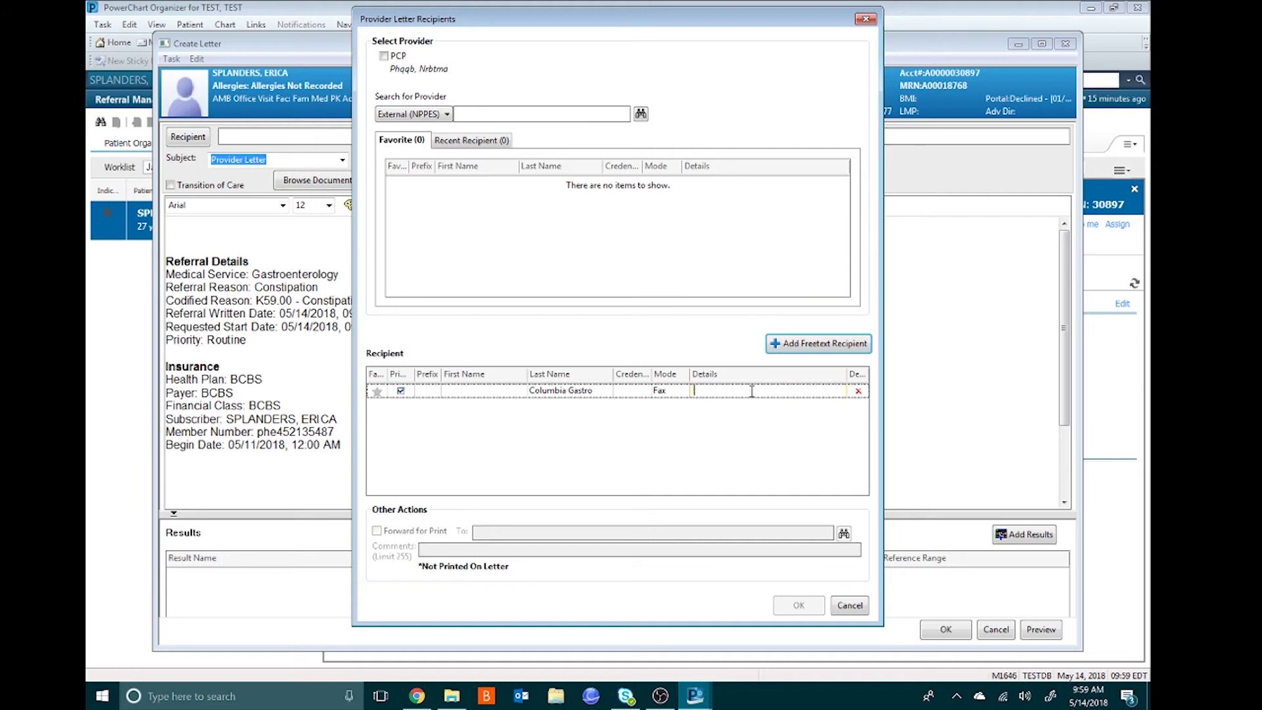
key(Return)
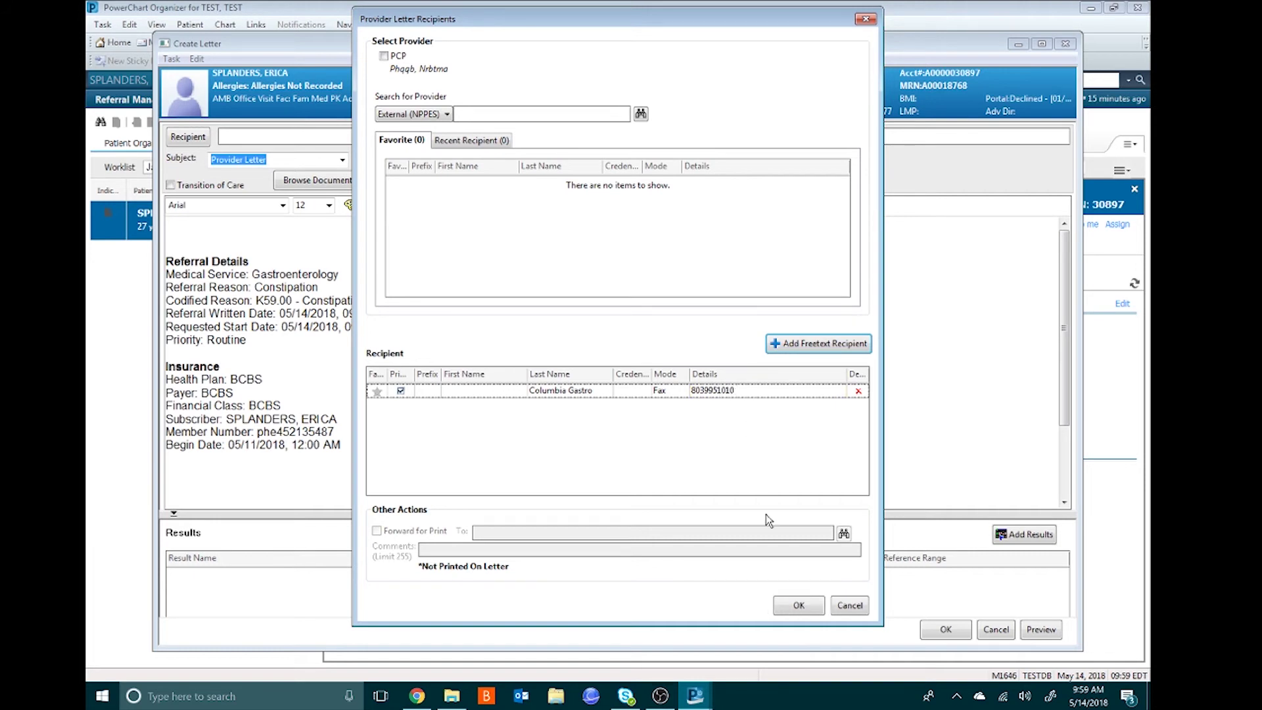
click(797, 607)
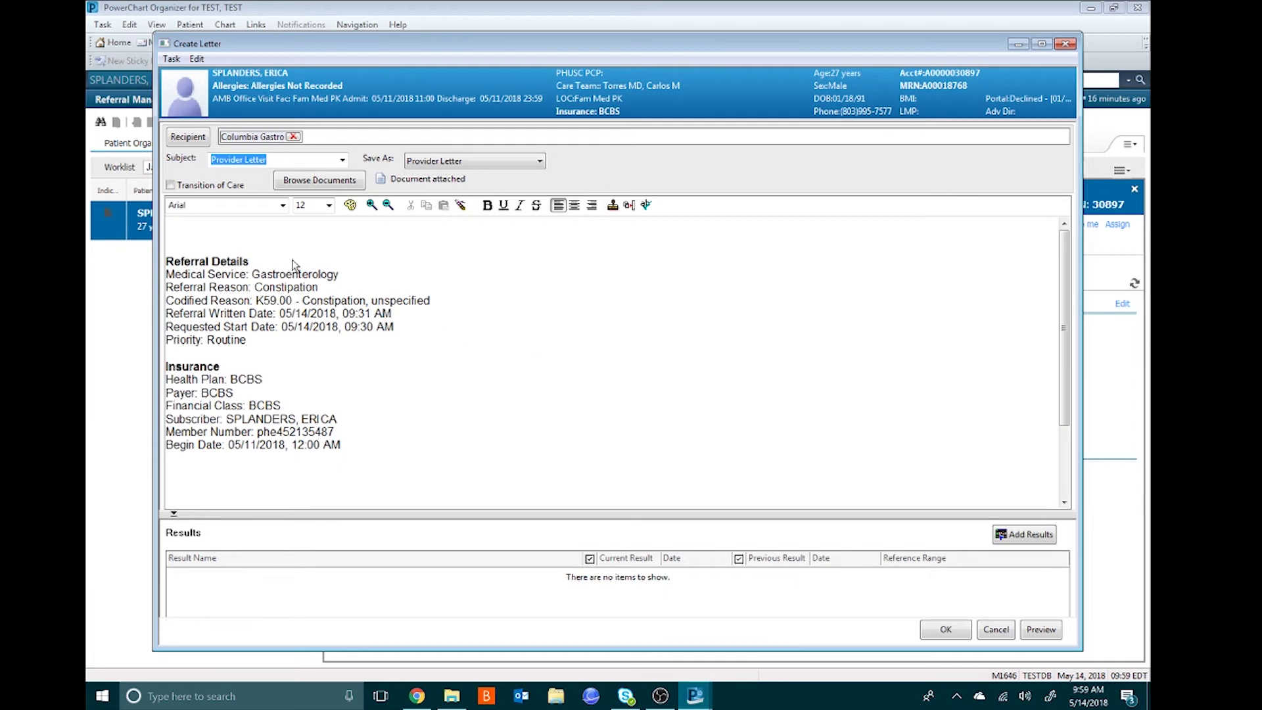
- Attach the Transition of Care summary and add the note 'Please schedule on a Tuesday' below Begin Date
click(171, 187)
key(Return)
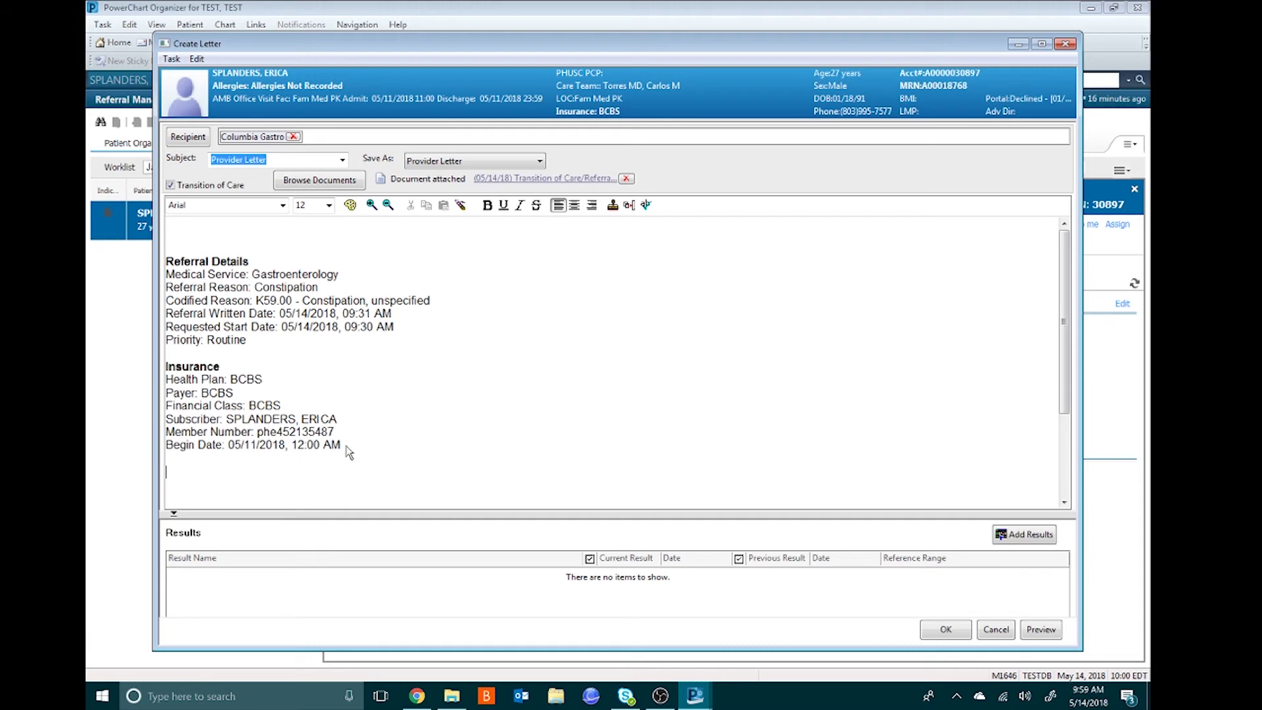
text(Please schedule on a Tuesday)
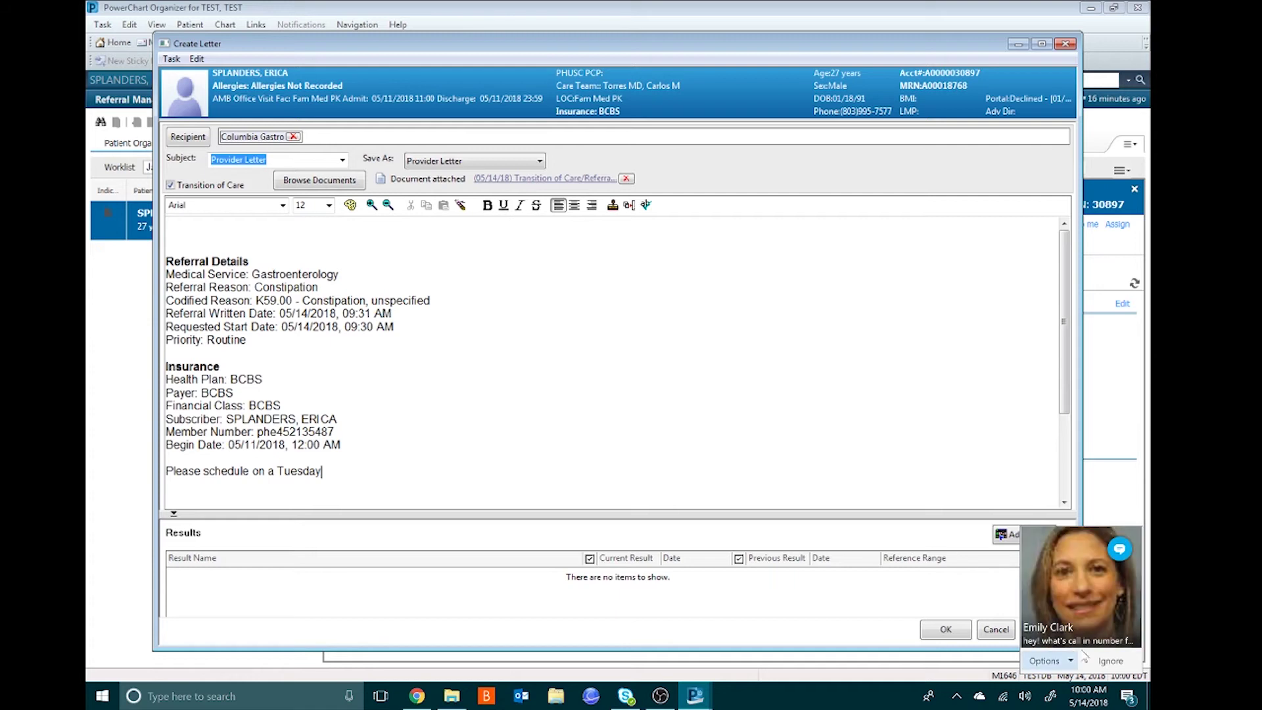
click(1110, 661)
click(996, 8)
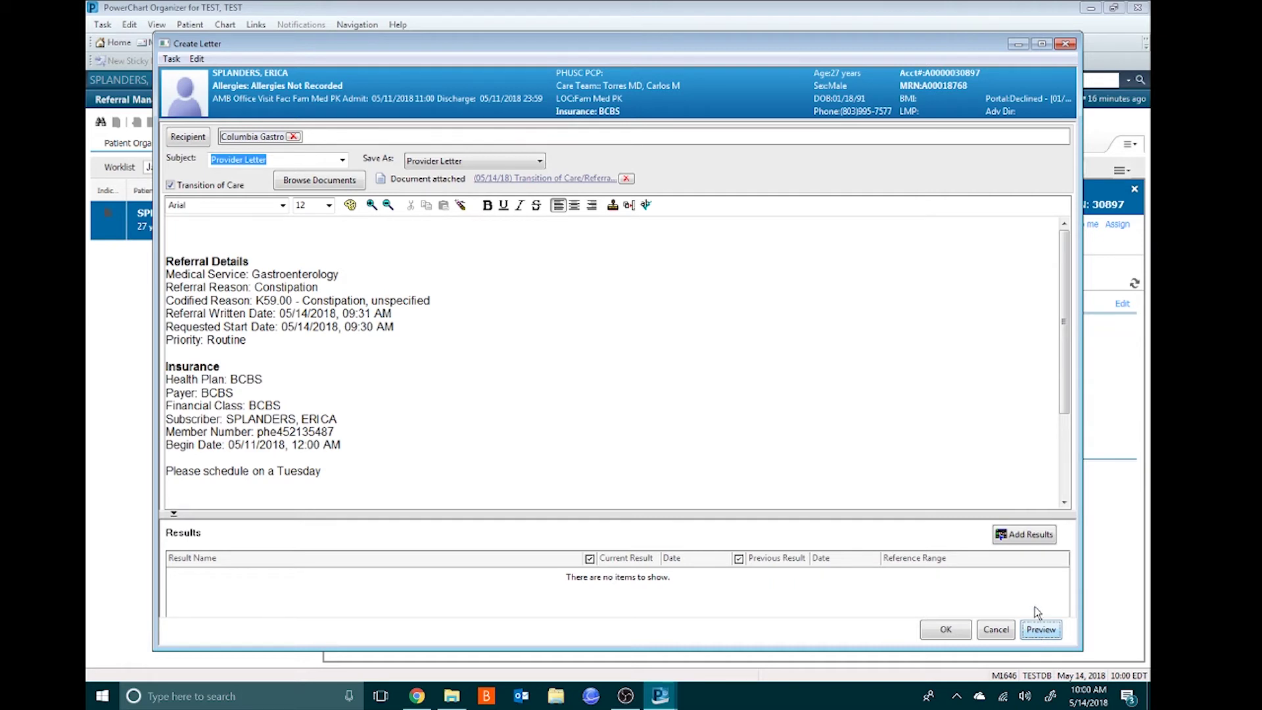
- Preview the formatted provider letter, then submit it
click(1040, 629)
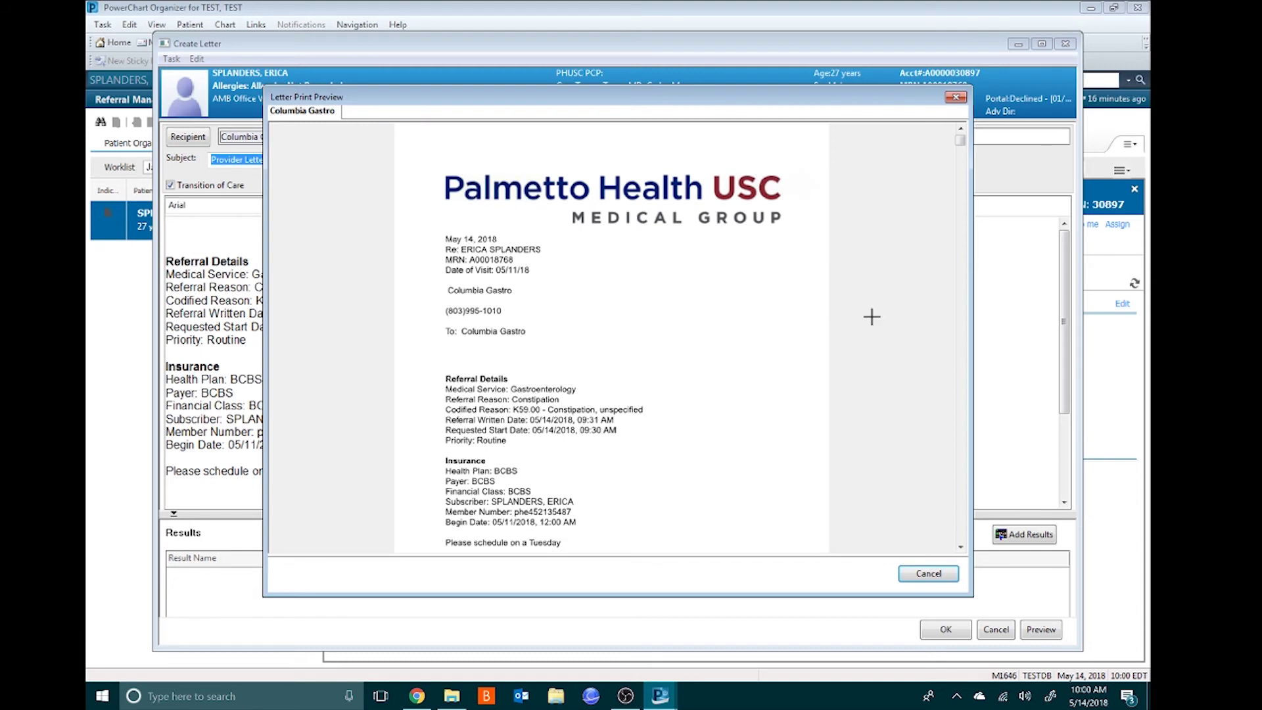
click(923, 574)
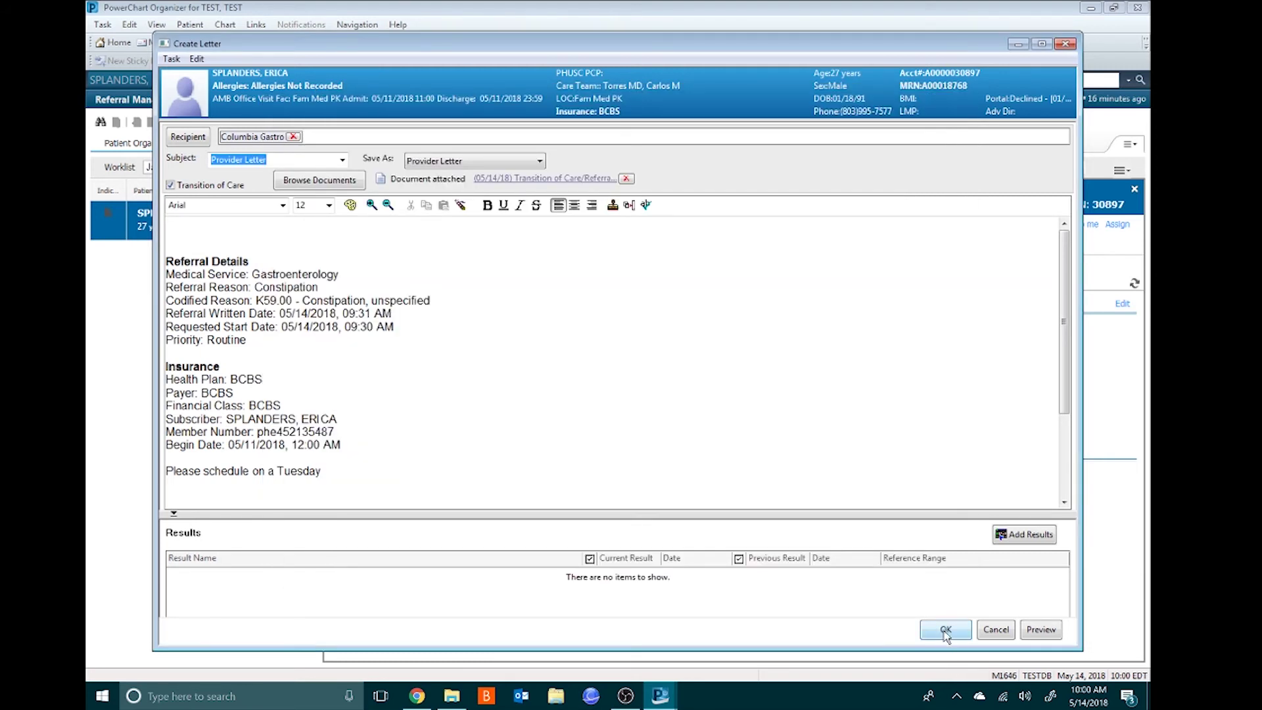
click(945, 631)
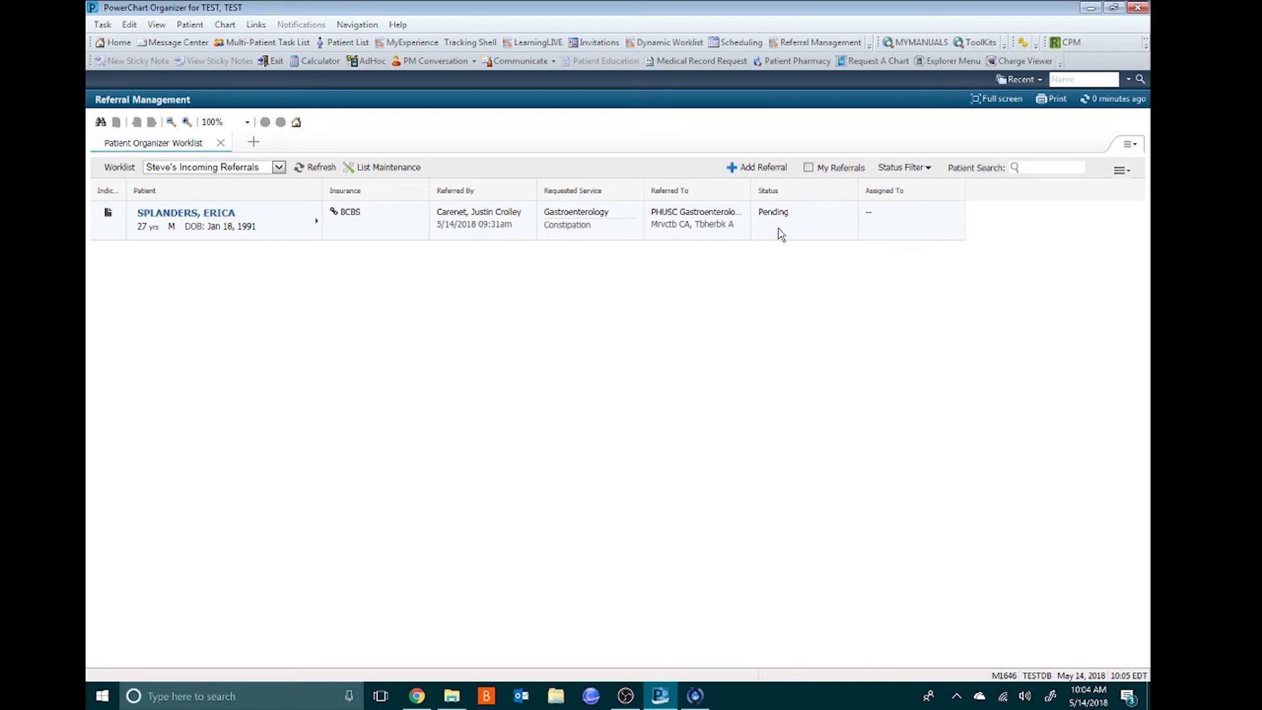
- Open the patient's pending Gastroenterology referral row on the worklist to show its details
click(316, 225)
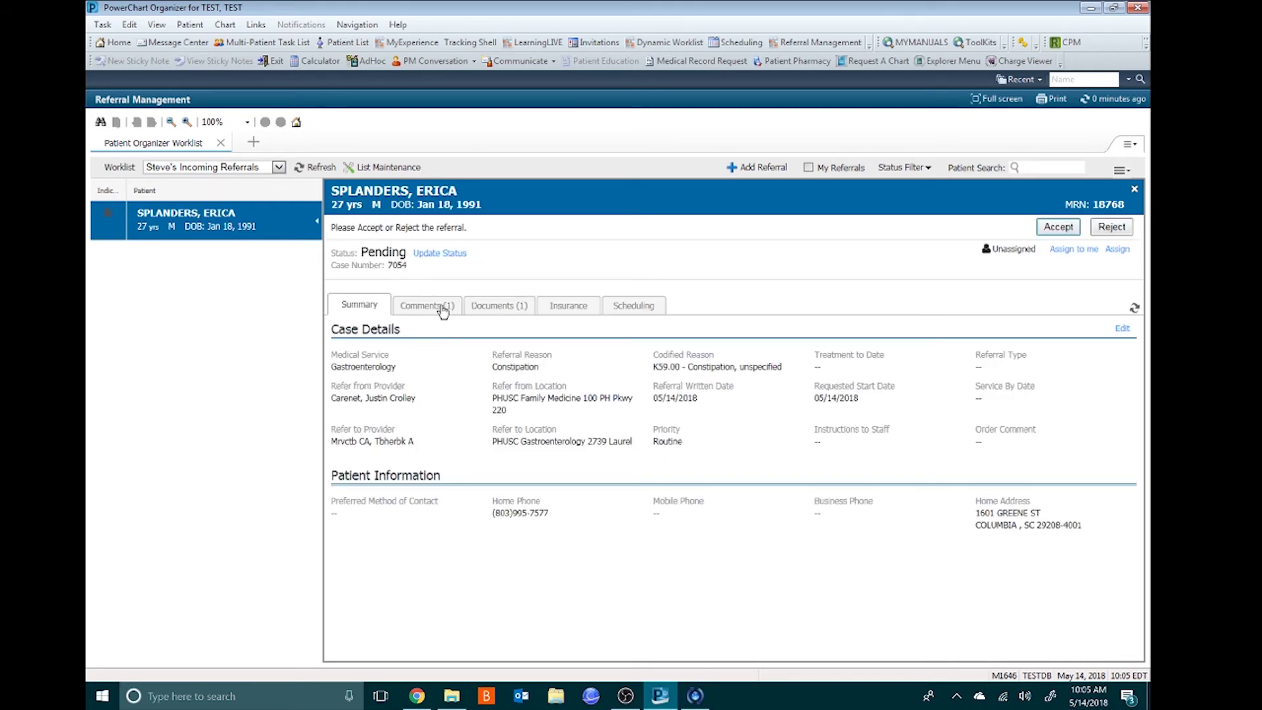
- Review the referral's comment and attached documents, then accept it and view its Summary
click(443, 309)
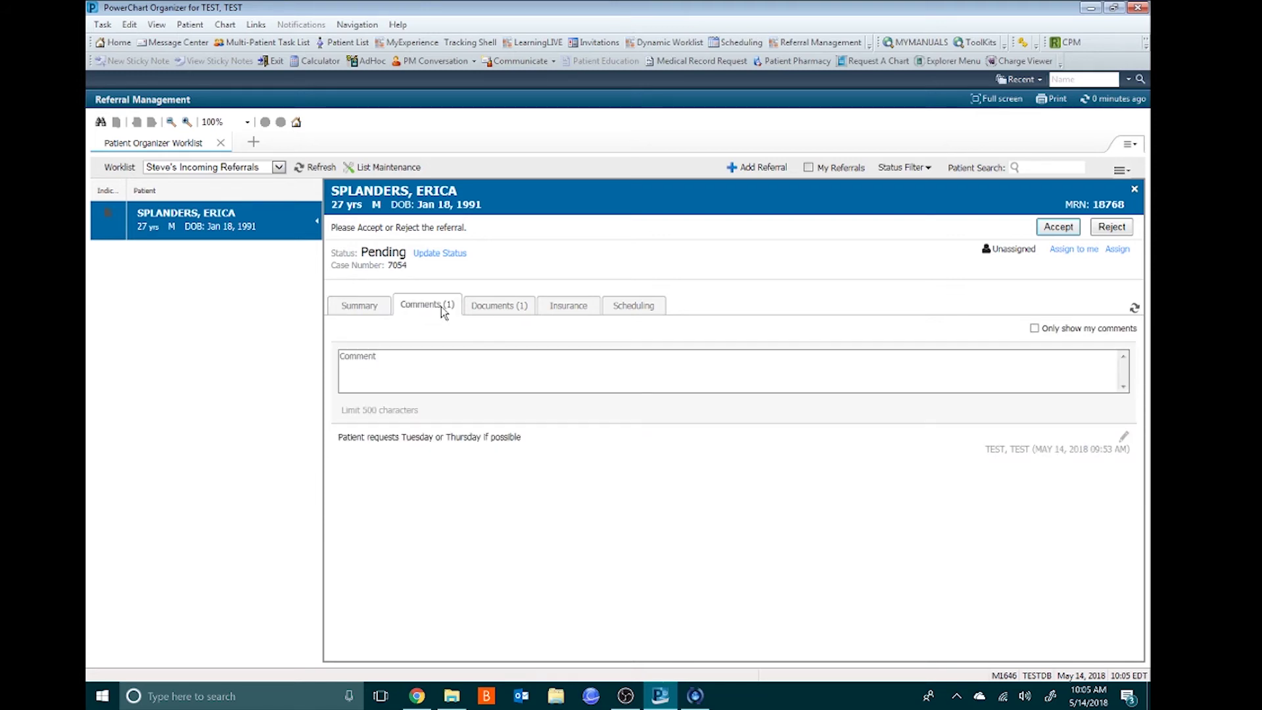
click(503, 313)
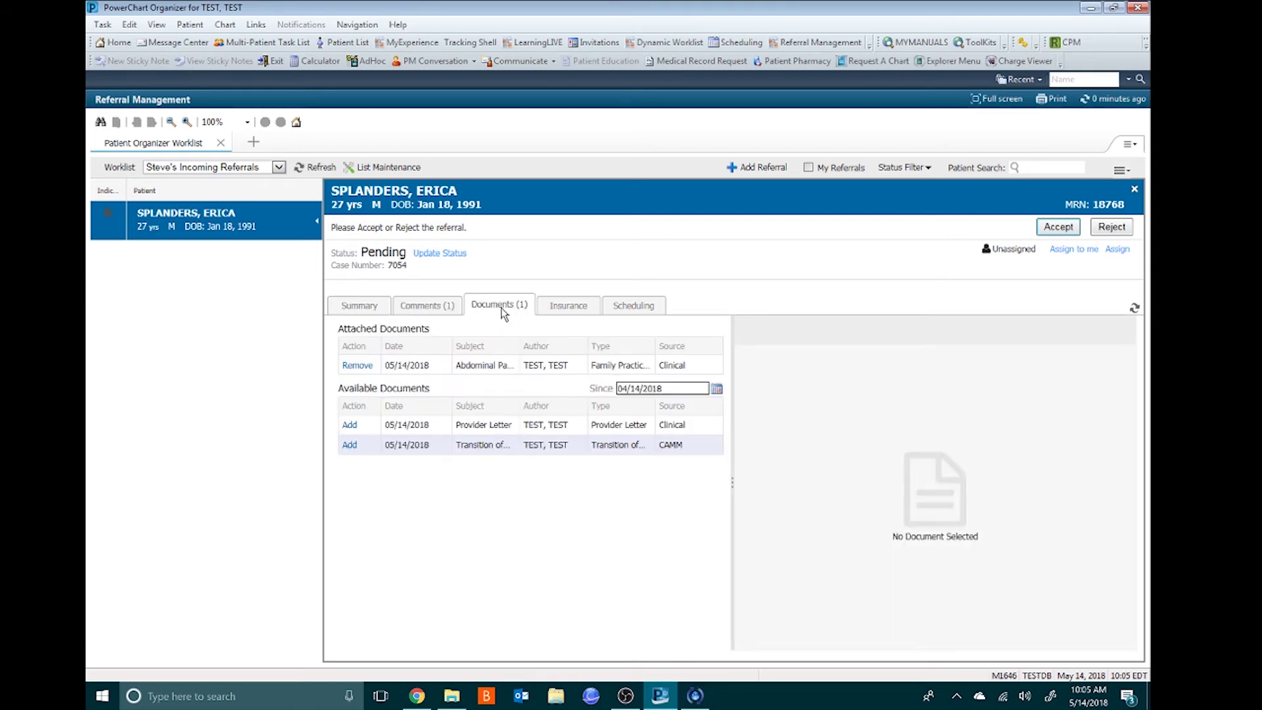
click(520, 365)
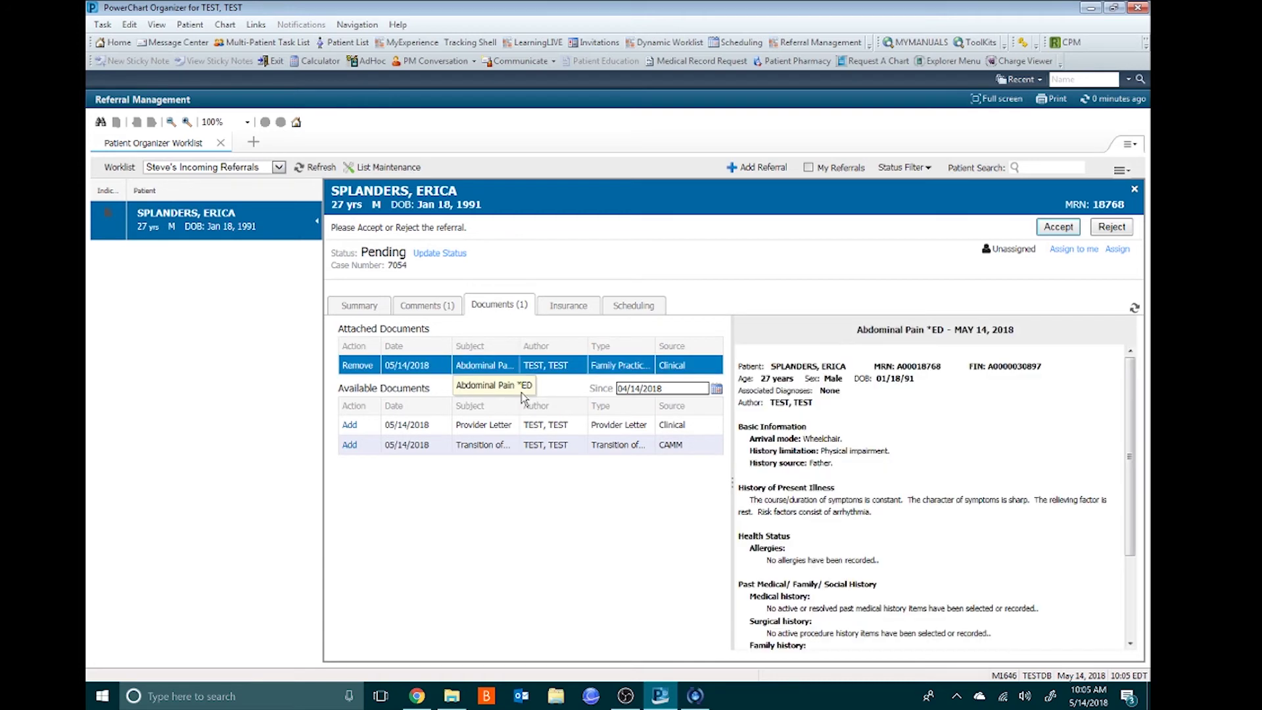
click(520, 446)
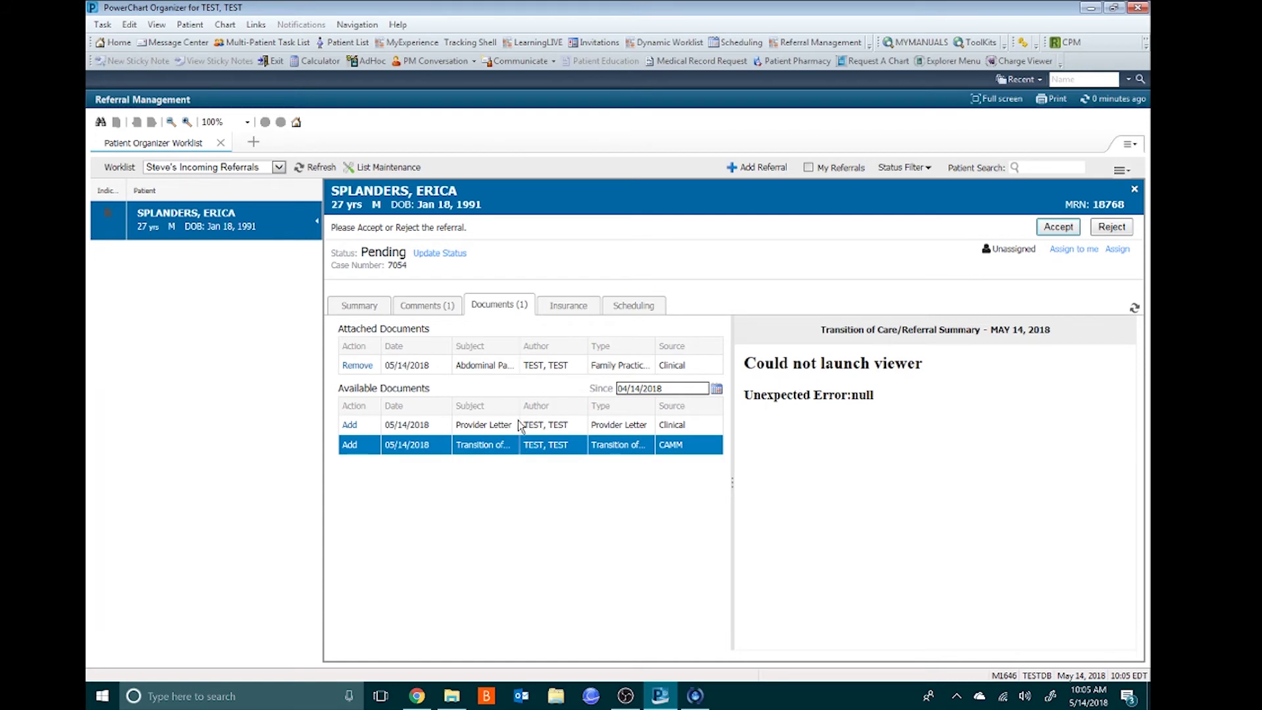
click(519, 424)
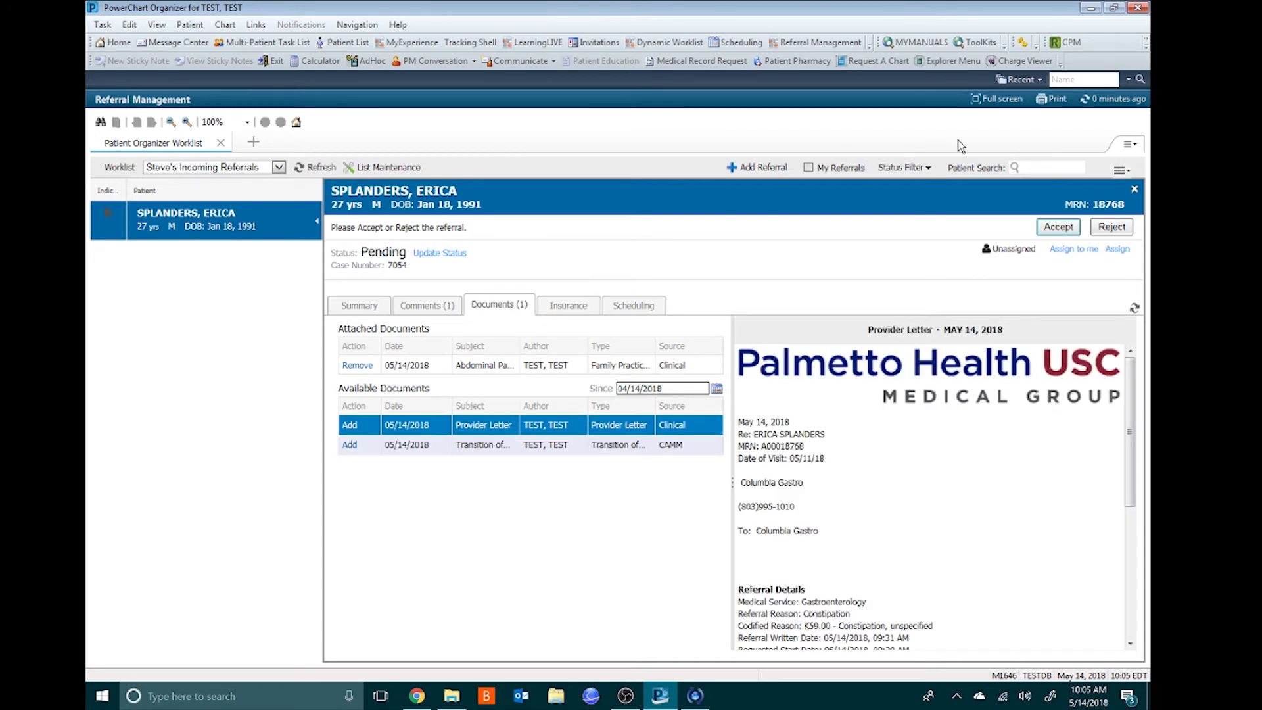
click(1059, 230)
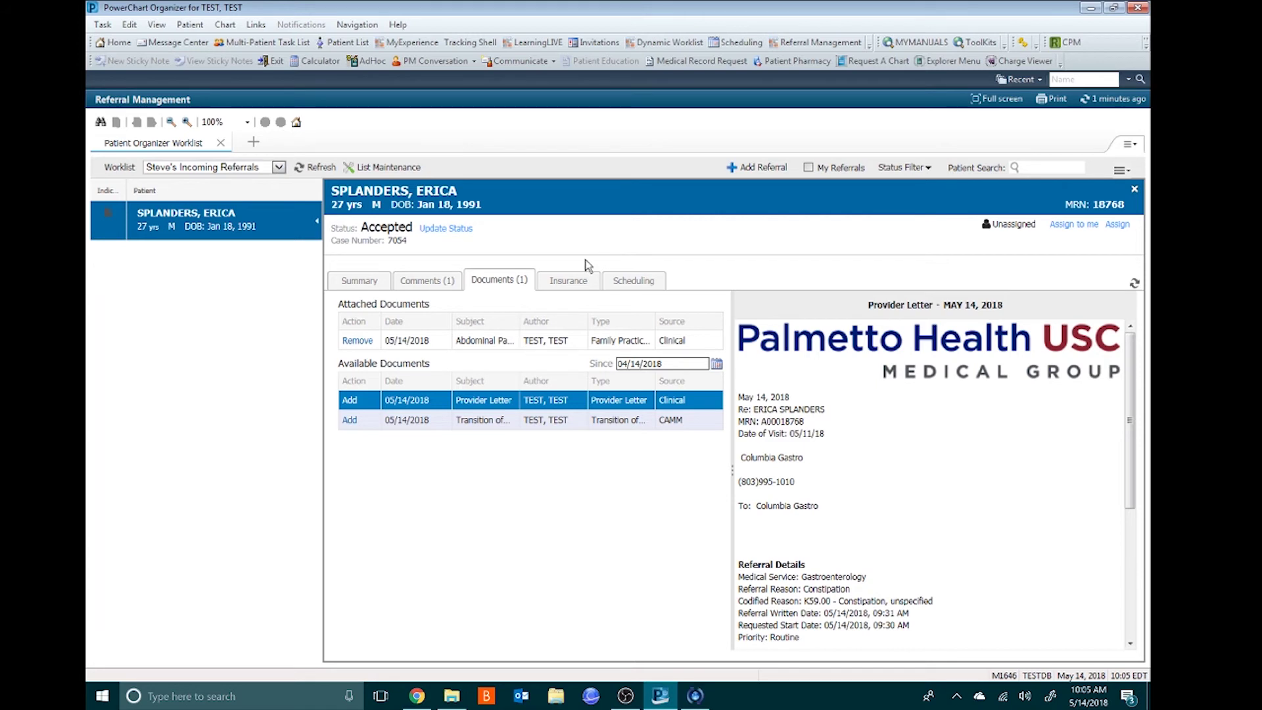
click(358, 281)
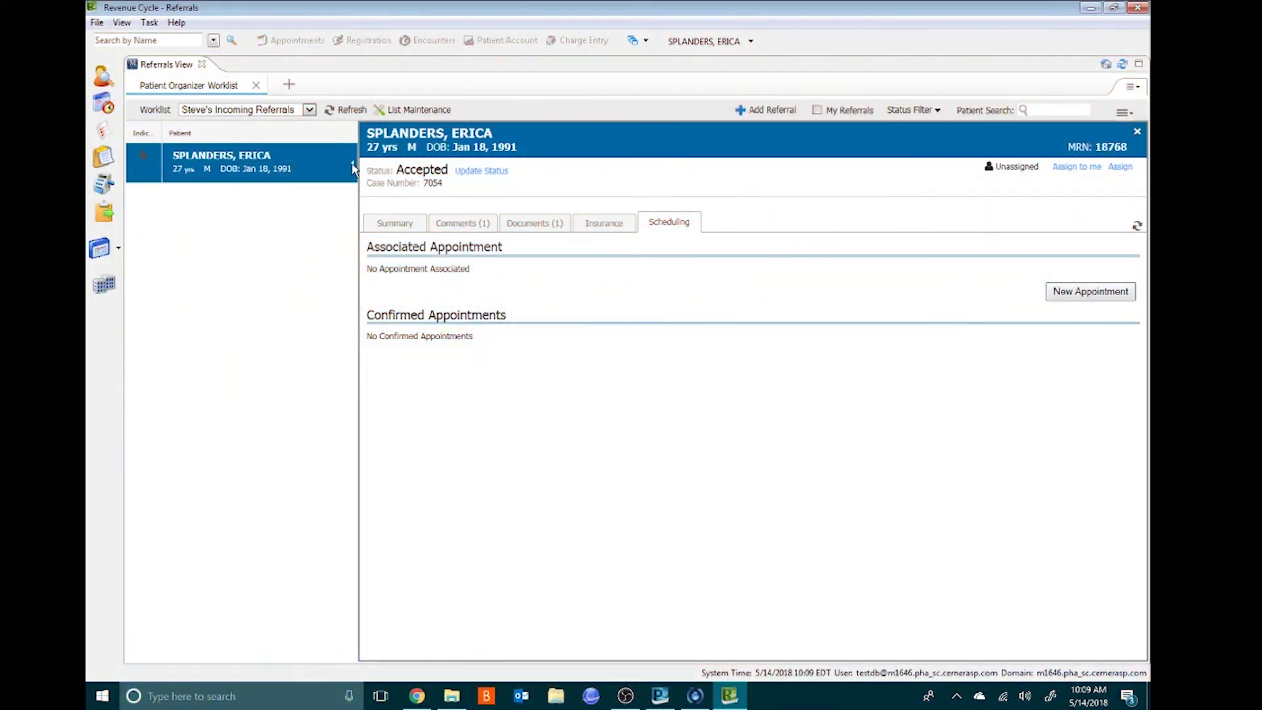
- Collapse the Gastroenterology referral's detail panel to return to the incoming referrals worklist
click(351, 164)
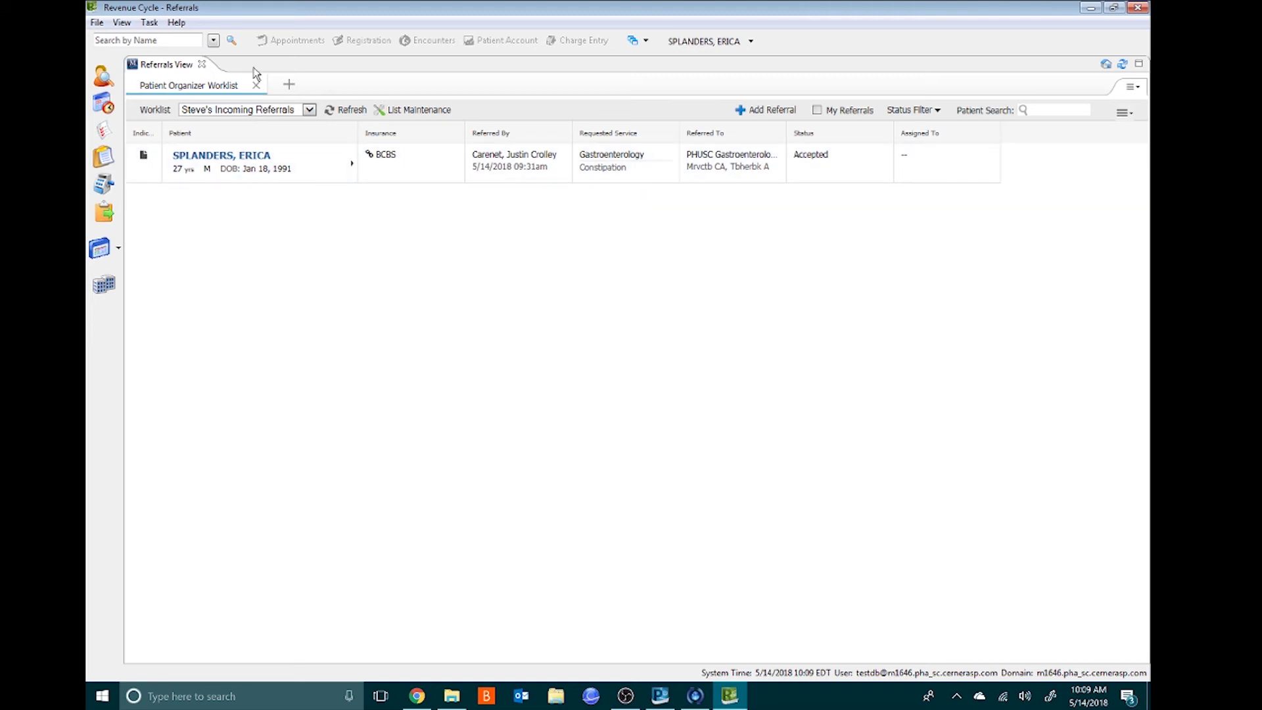
- Start a new GI NewPt appointment from the accepted referral's Scheduling tab
click(353, 165)
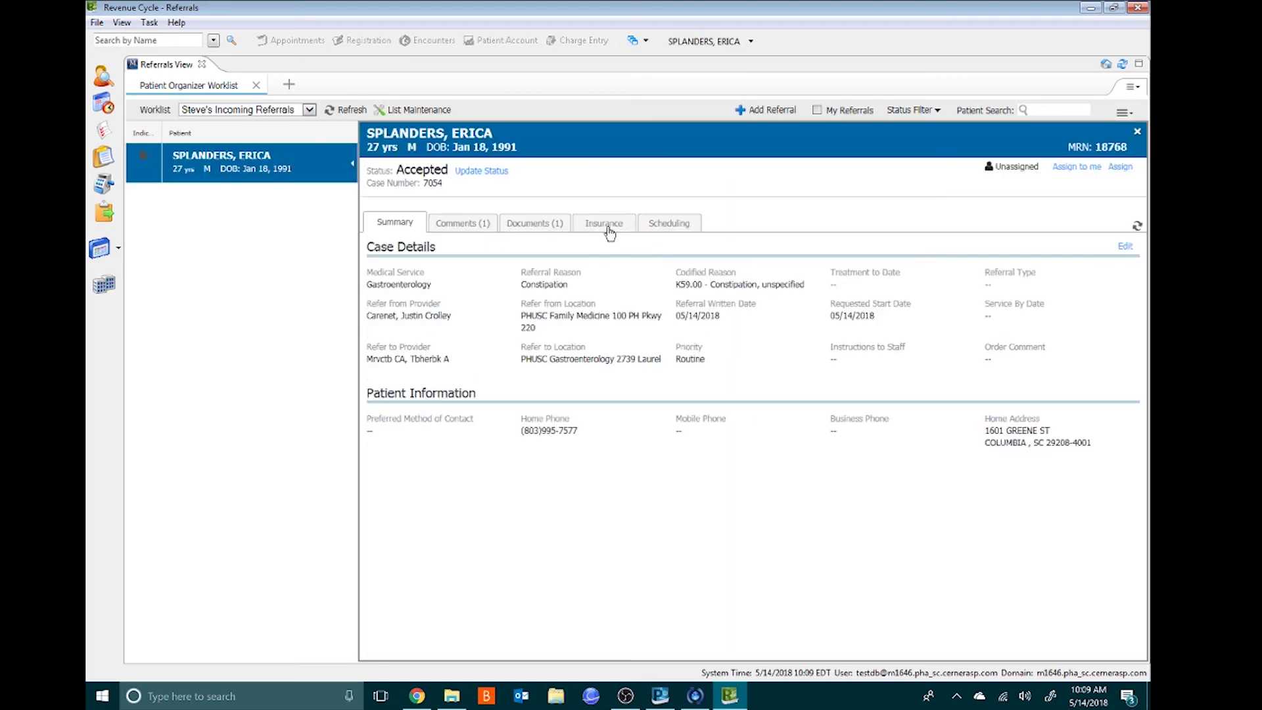
click(670, 225)
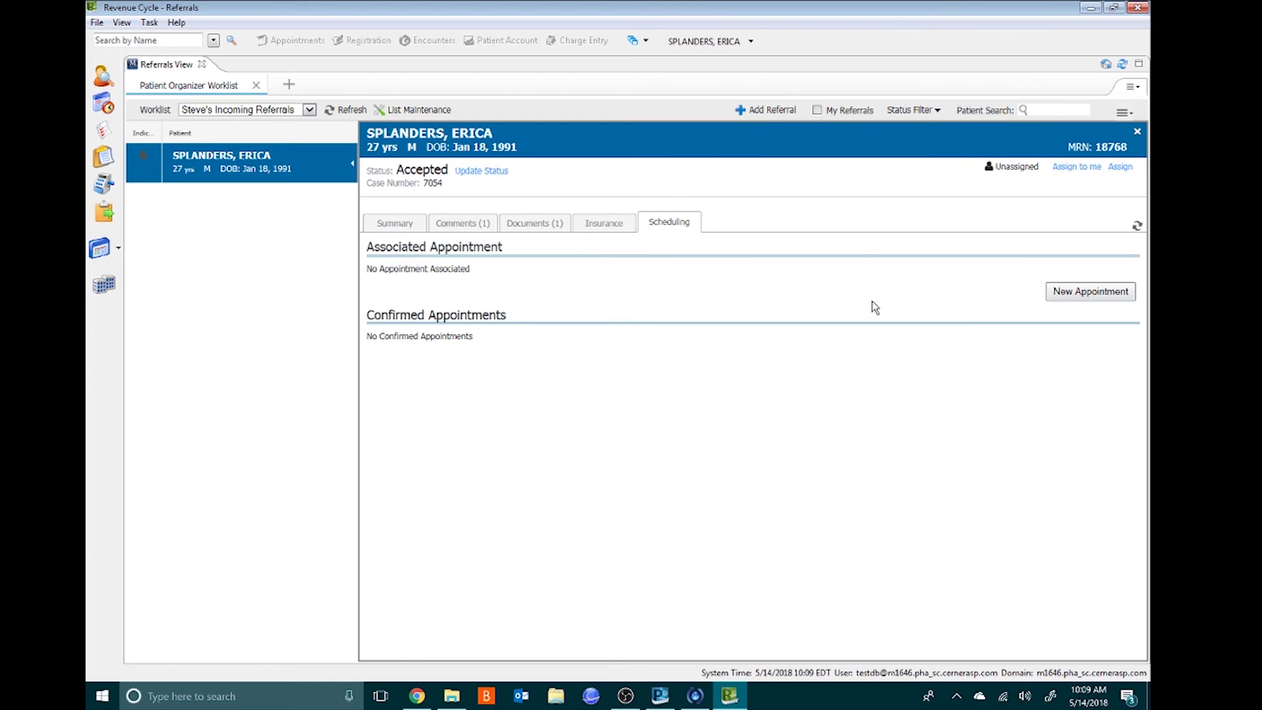
click(1071, 293)
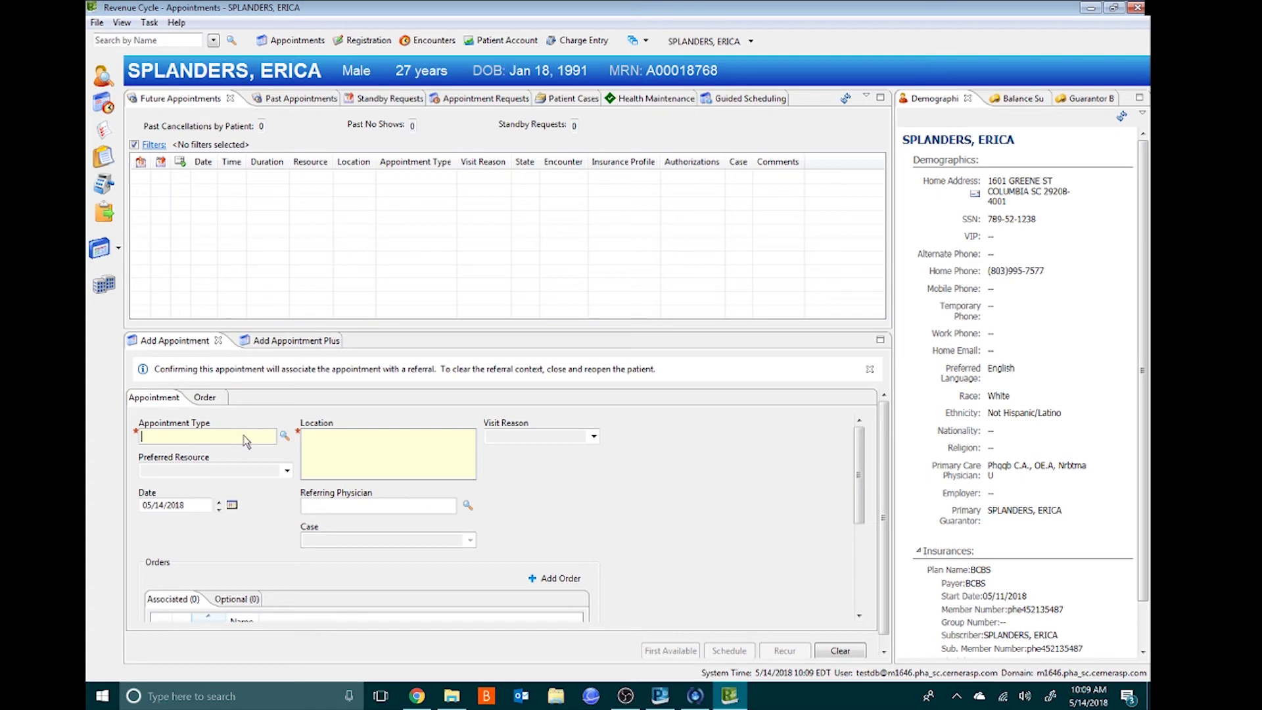
text(gi)
key(Return)
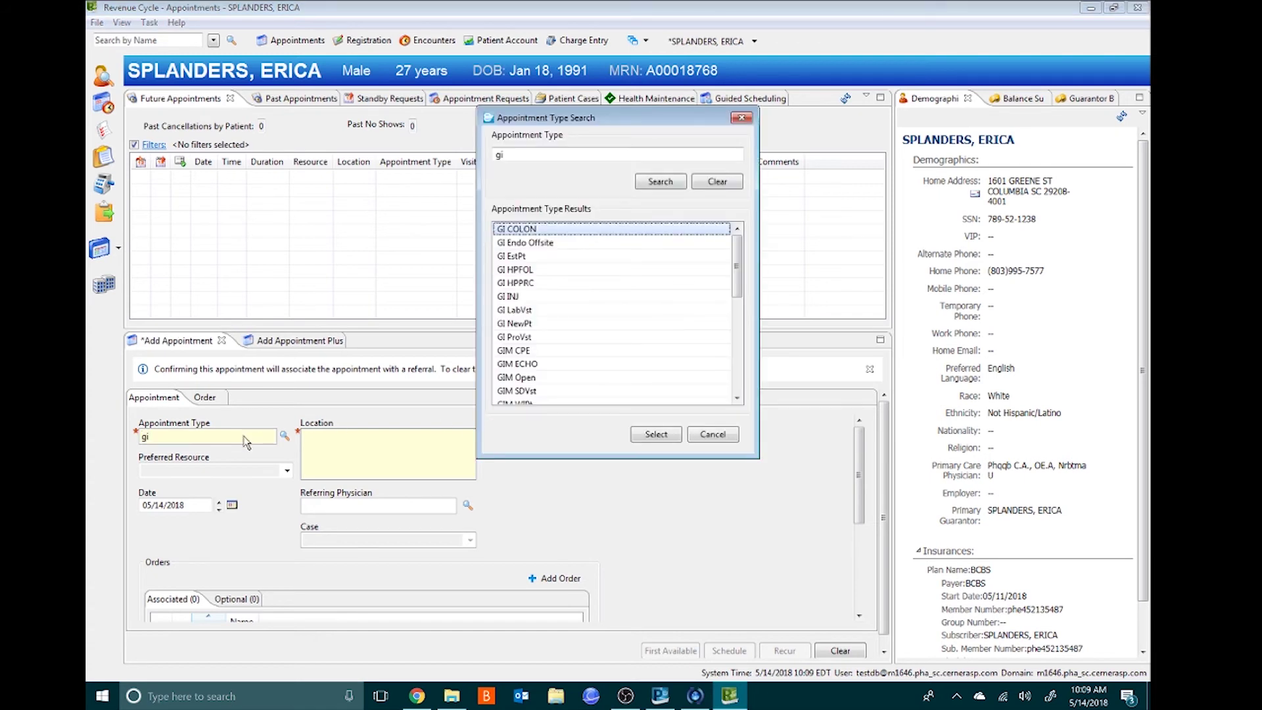
double_click(507, 321)
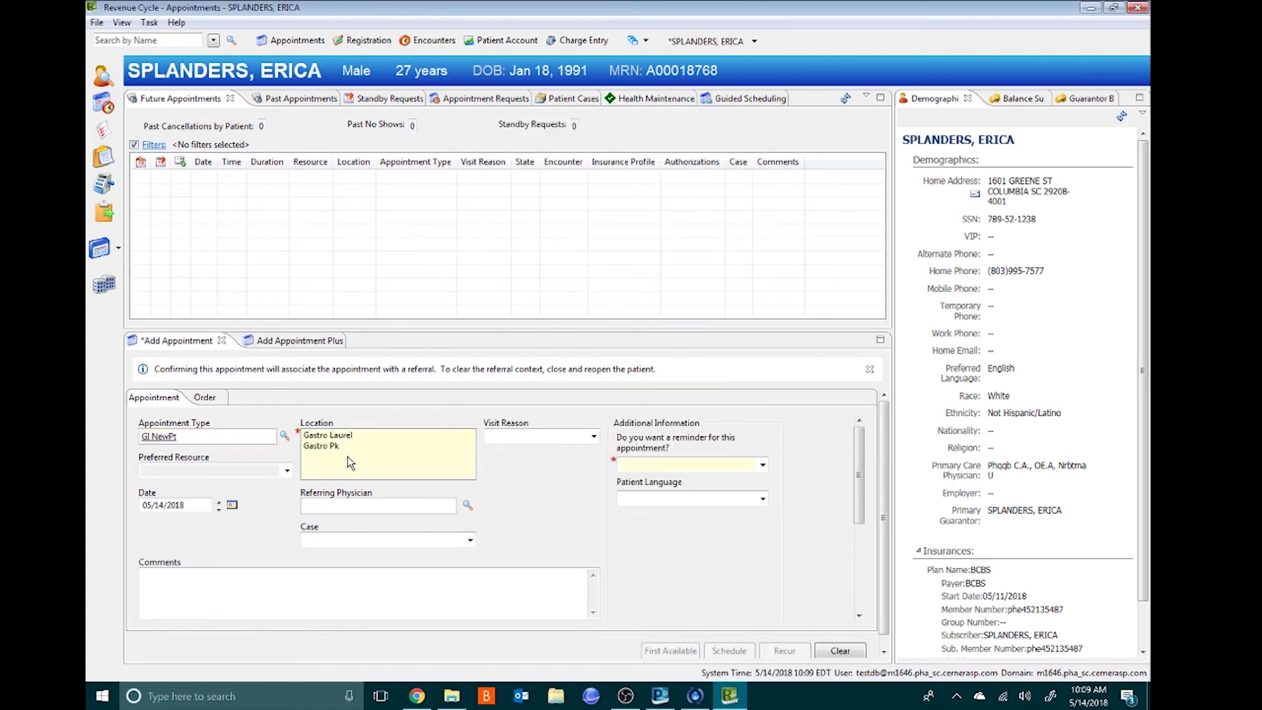
- Set location Gastro Laurel, a preferred provider, a Yes- Home Phone reminder, and the referring physician
click(338, 436)
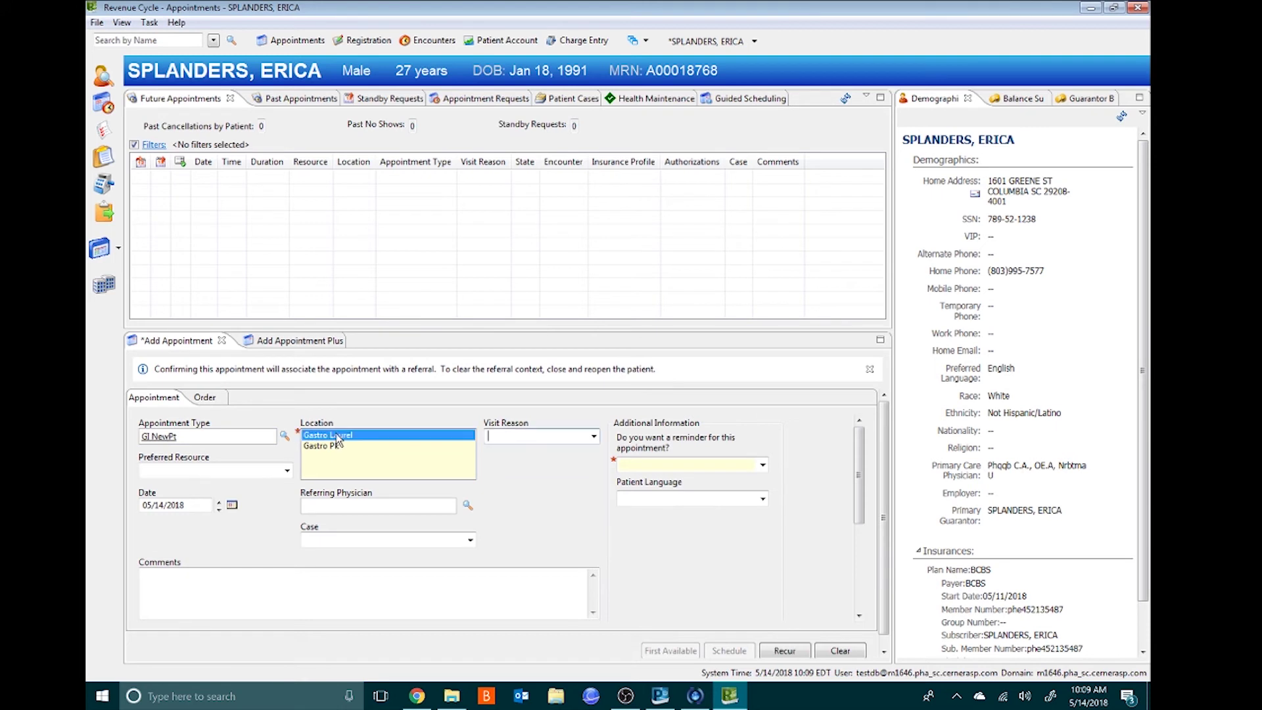
click(286, 470)
click(216, 517)
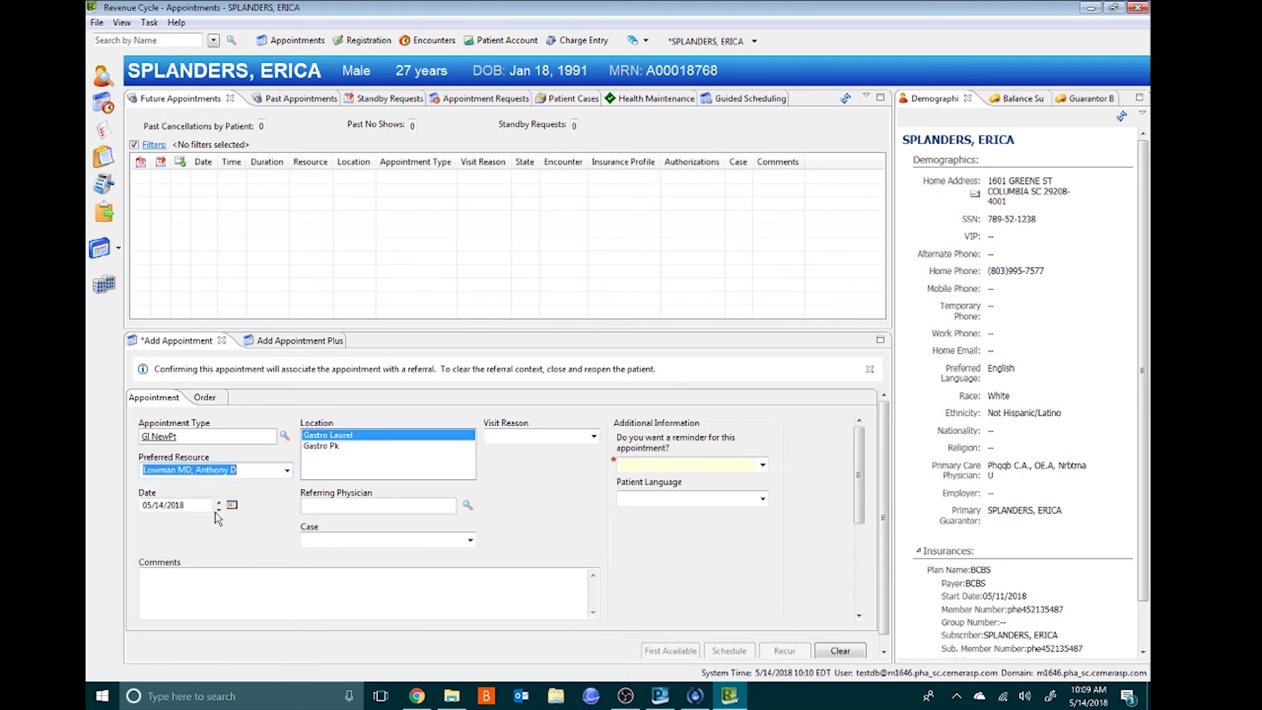
click(762, 466)
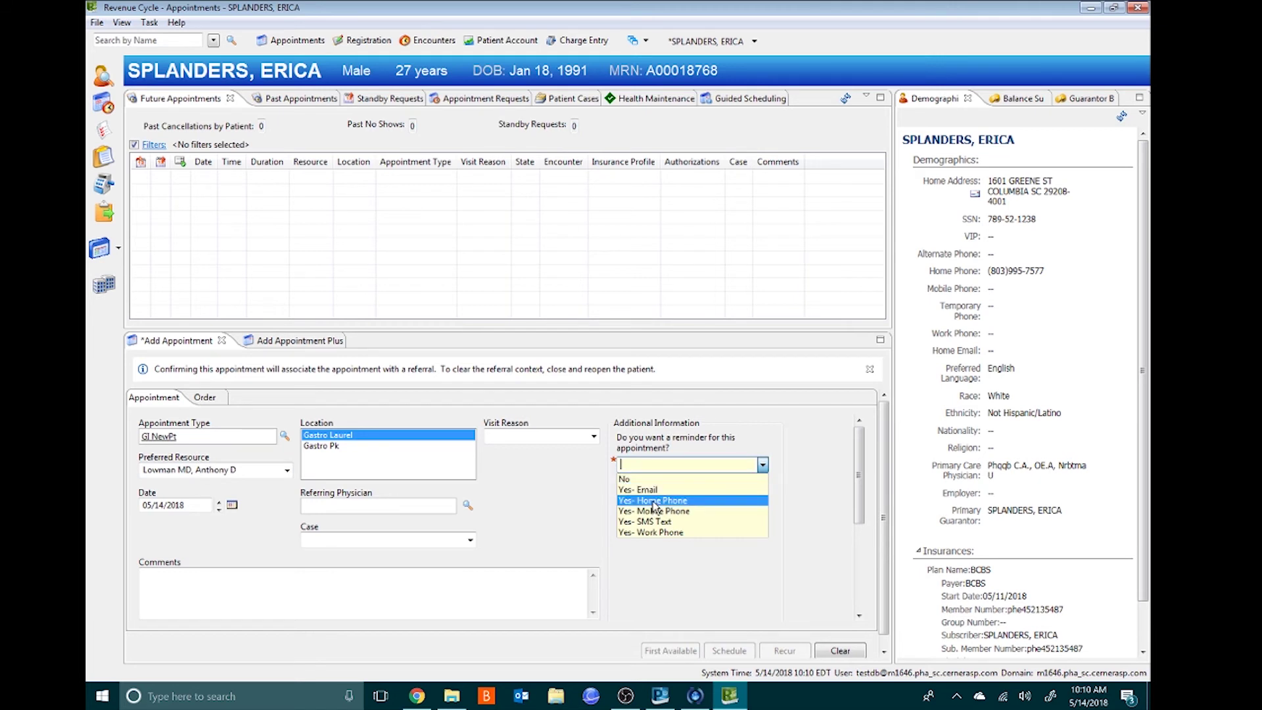
click(653, 502)
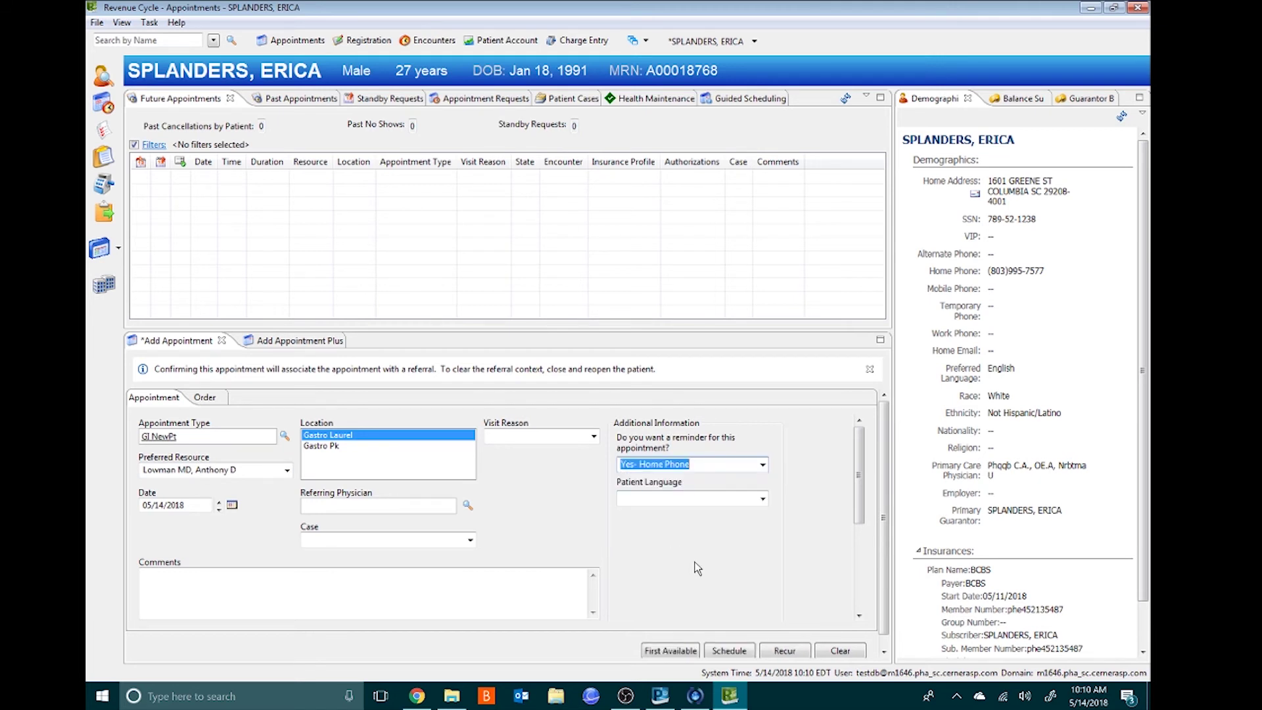
click(387, 504)
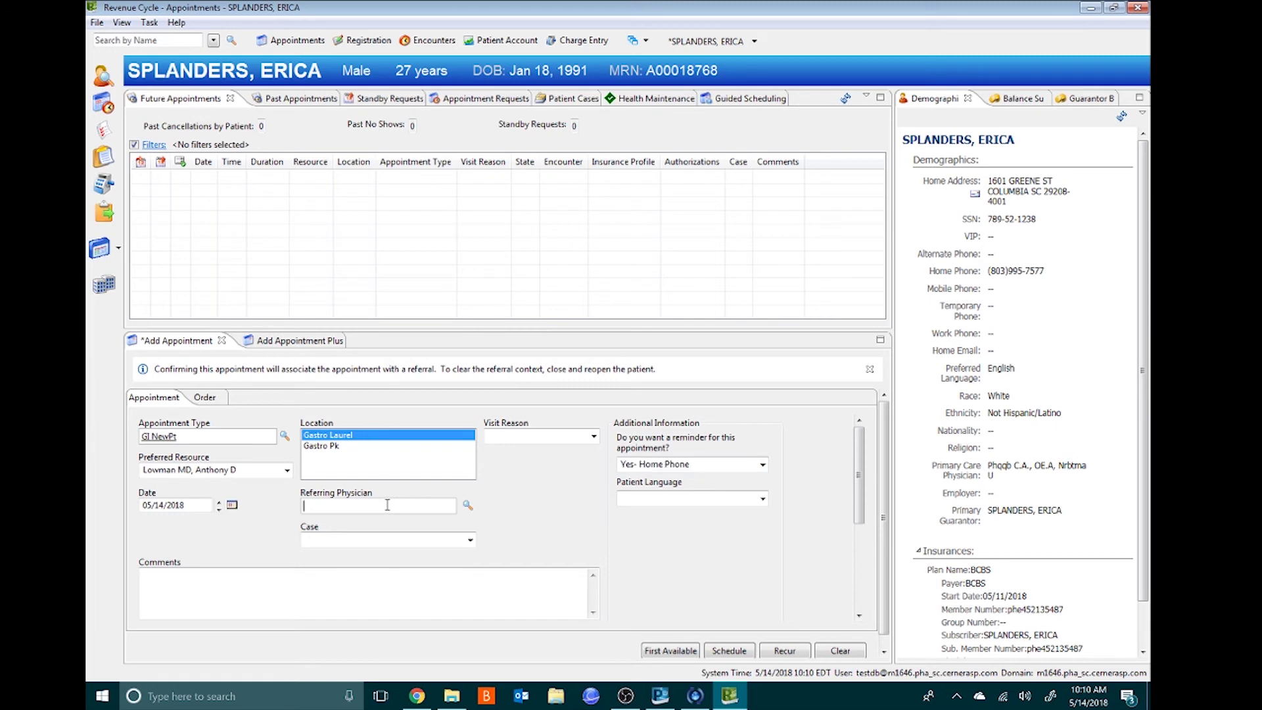
text(torres)
click(467, 505)
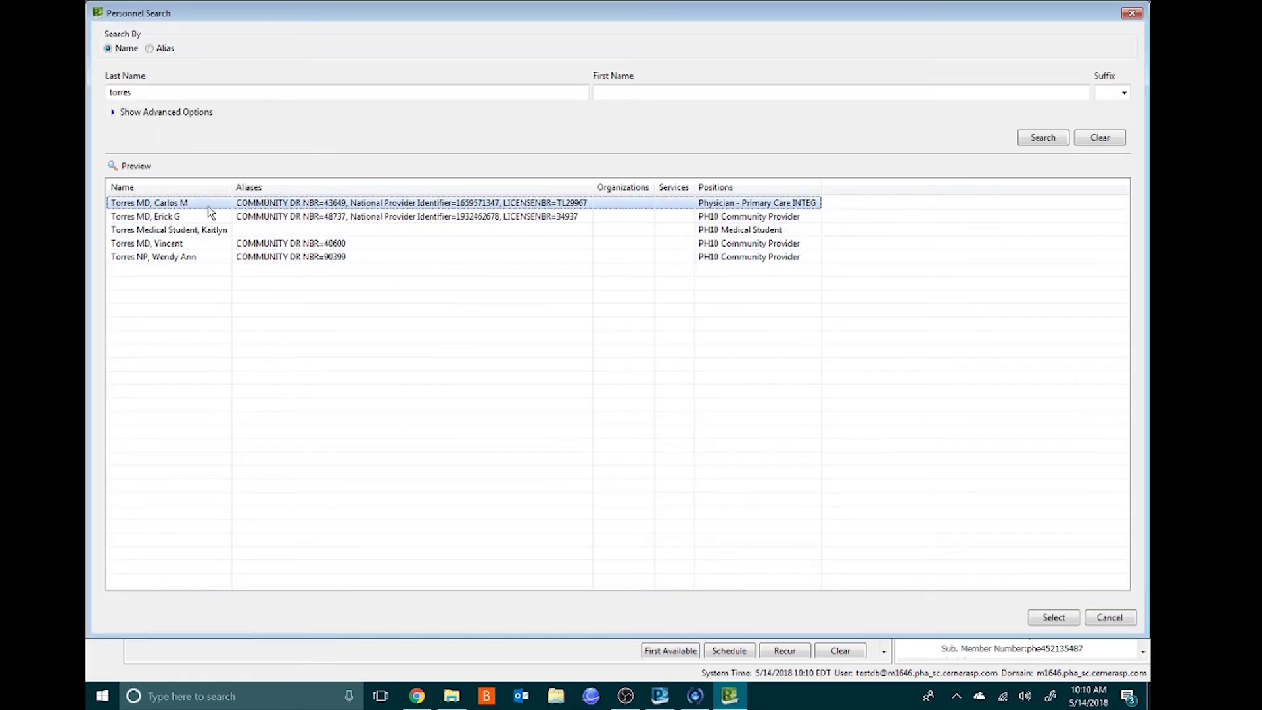
double_click(197, 204)
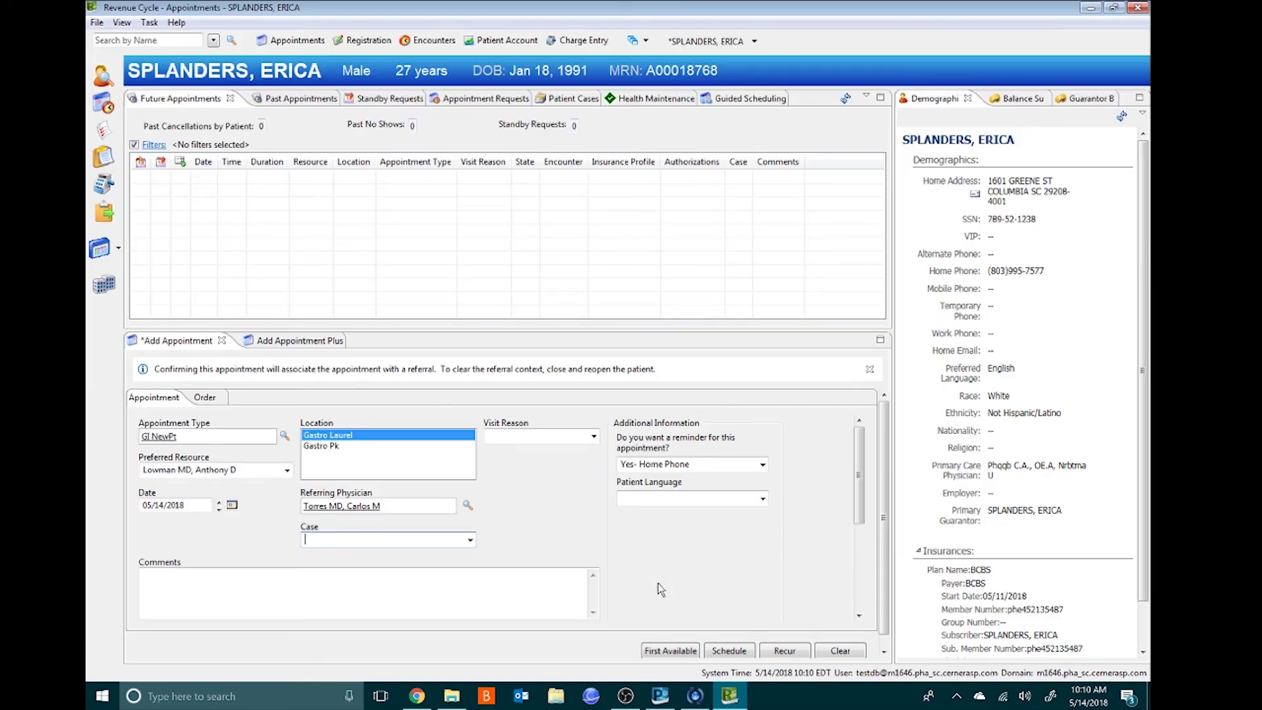
click(726, 650)
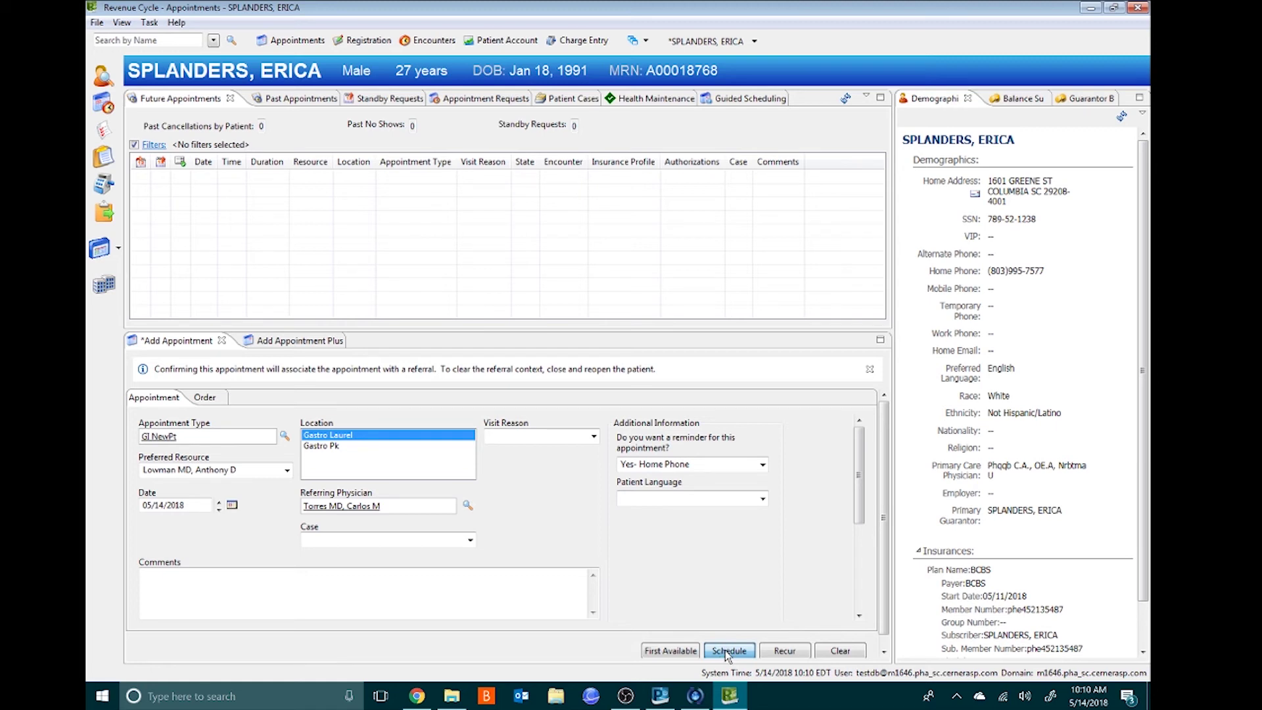
- Book and confirm the 15-minute 3:00 PM slot on Sunday, June 3, 2018
click(727, 650)
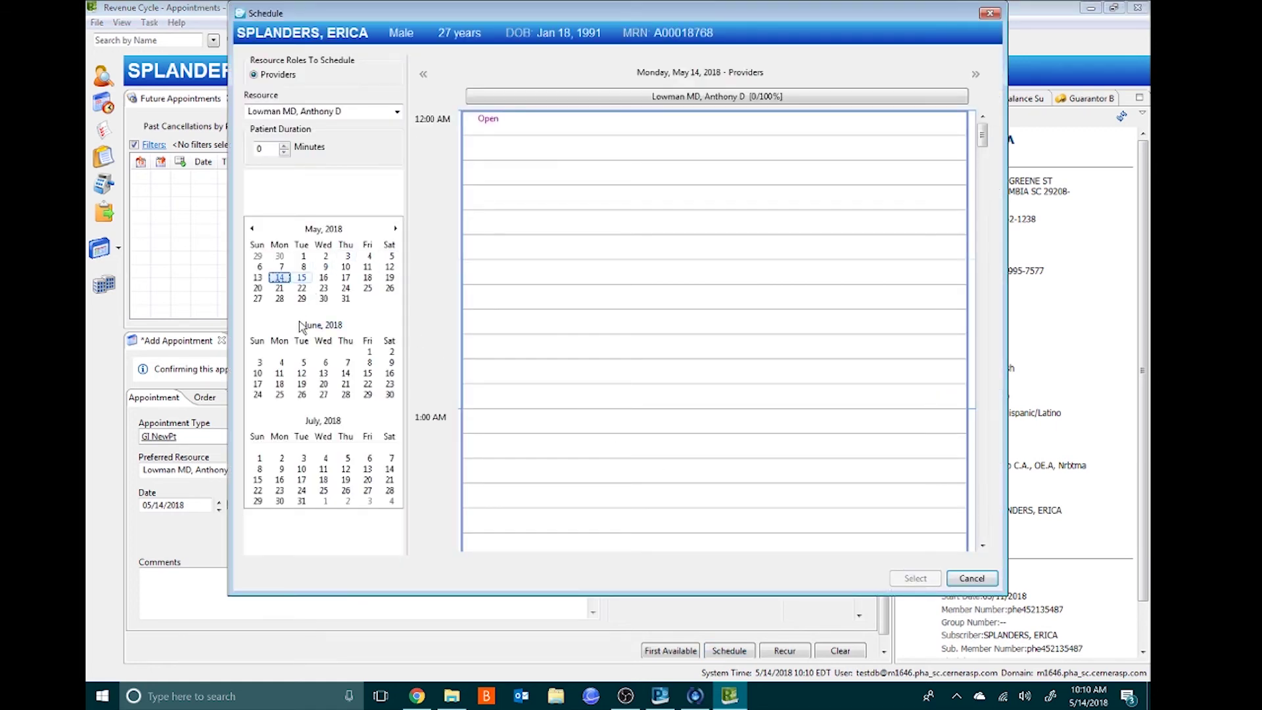
click(263, 366)
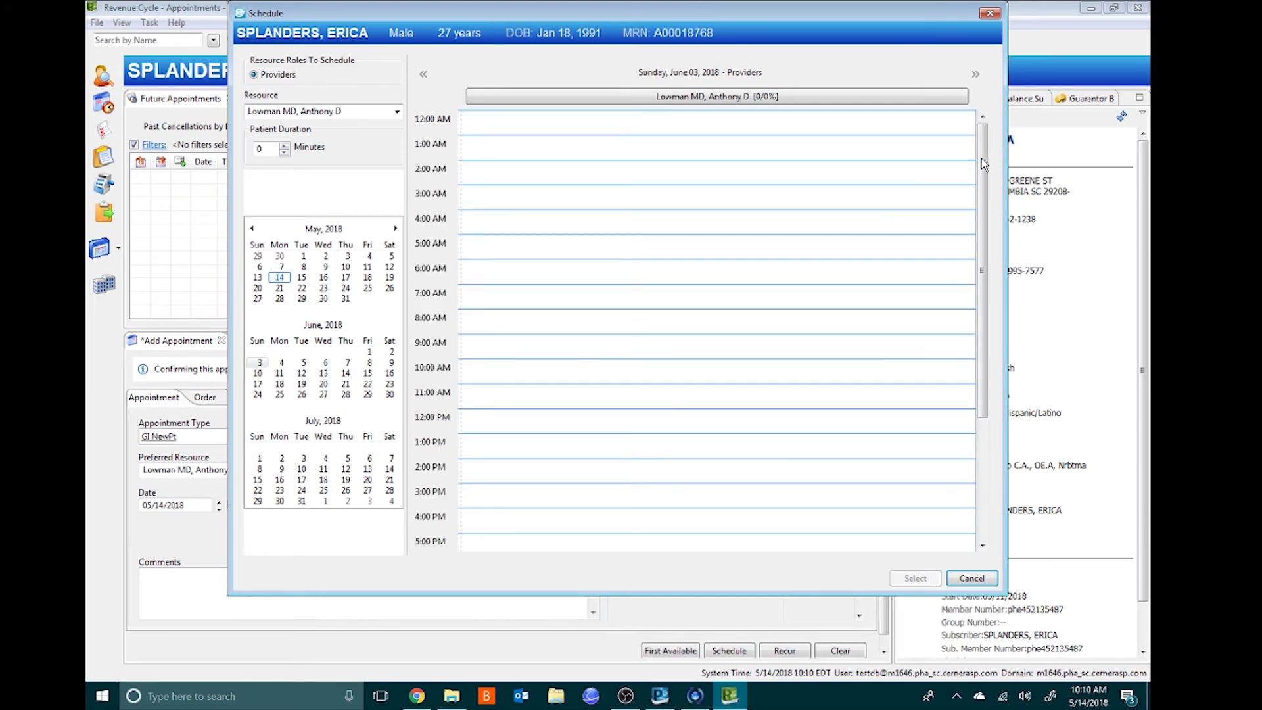
scroll(986, 172, down, 2)
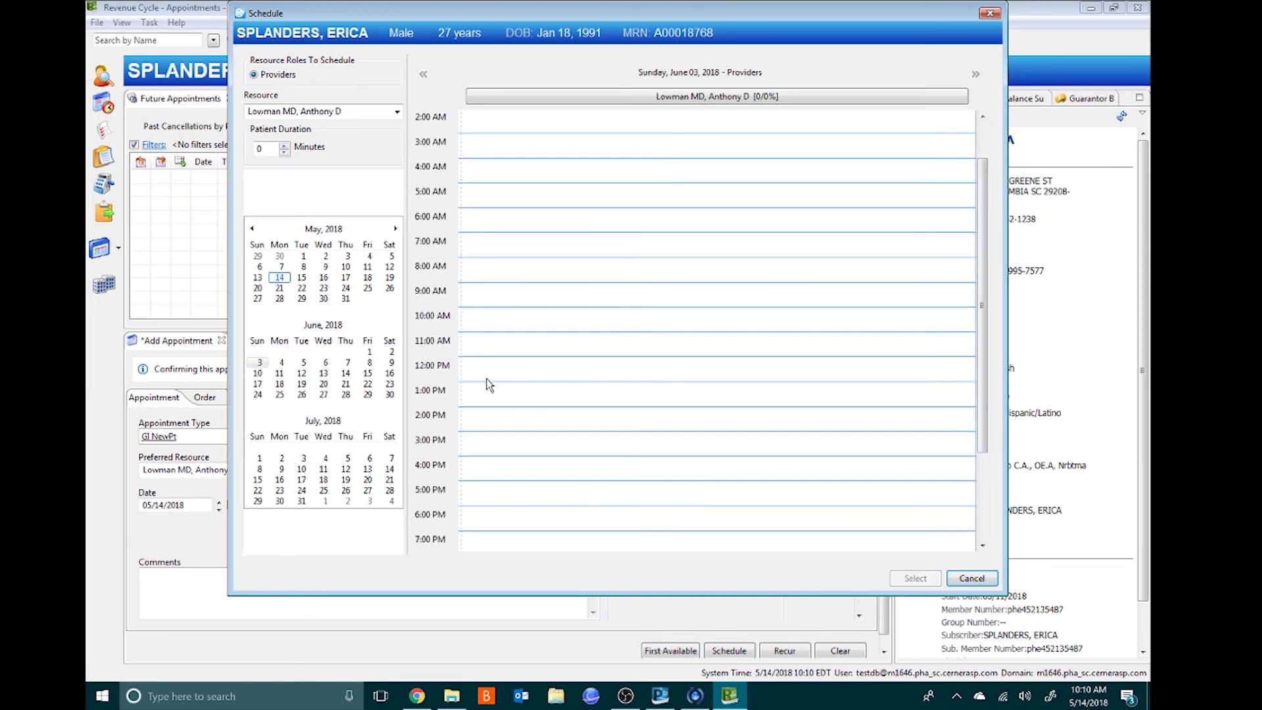
click(488, 446)
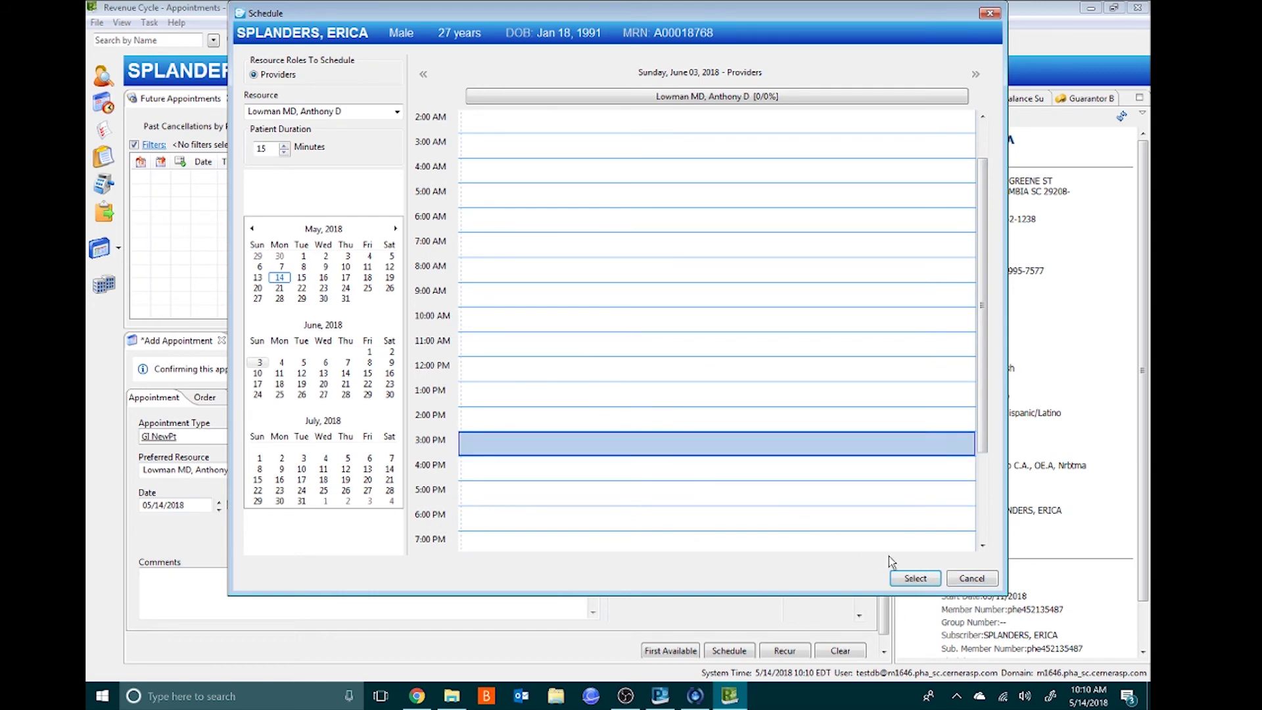
click(911, 578)
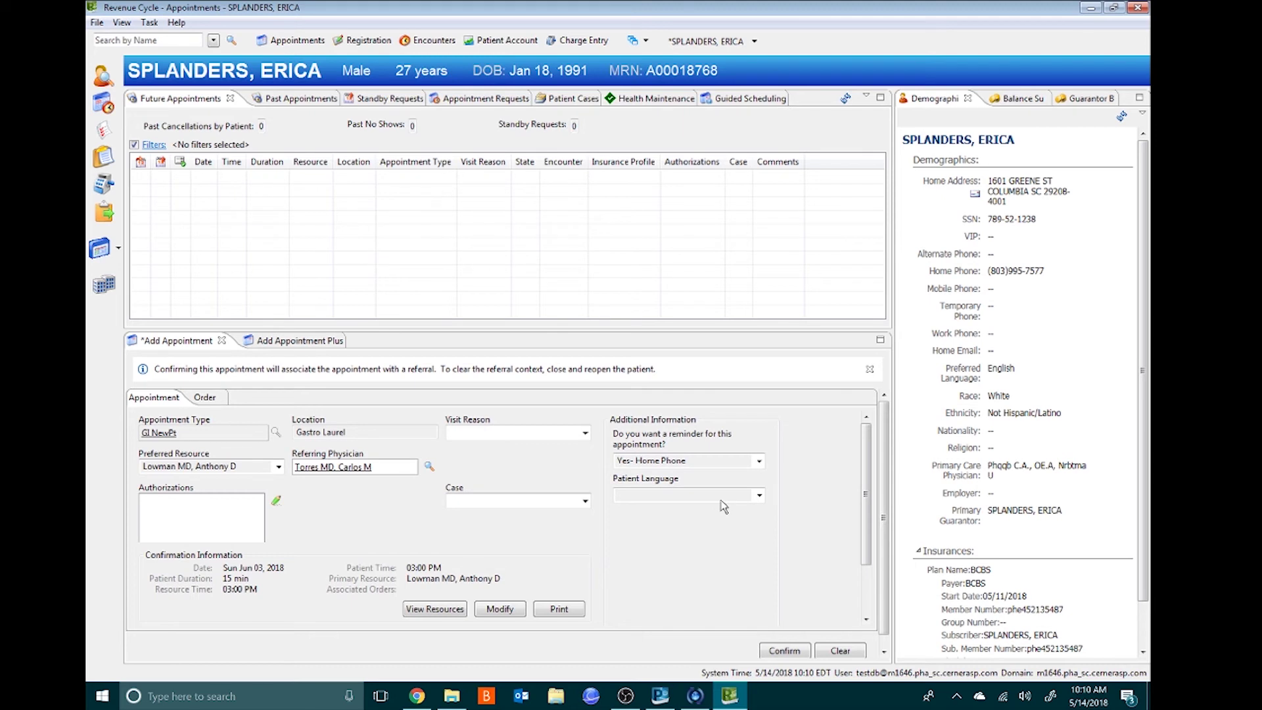
drag(865, 495, 867, 544)
click(786, 650)
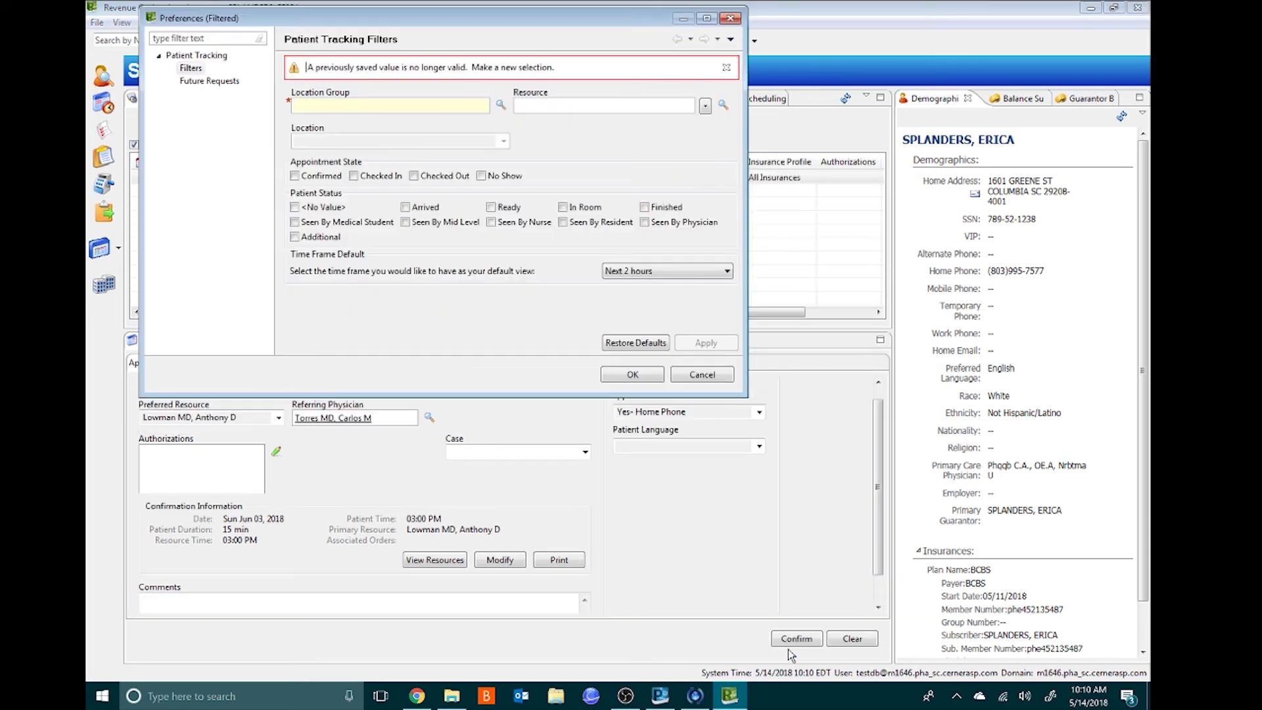
click(700, 375)
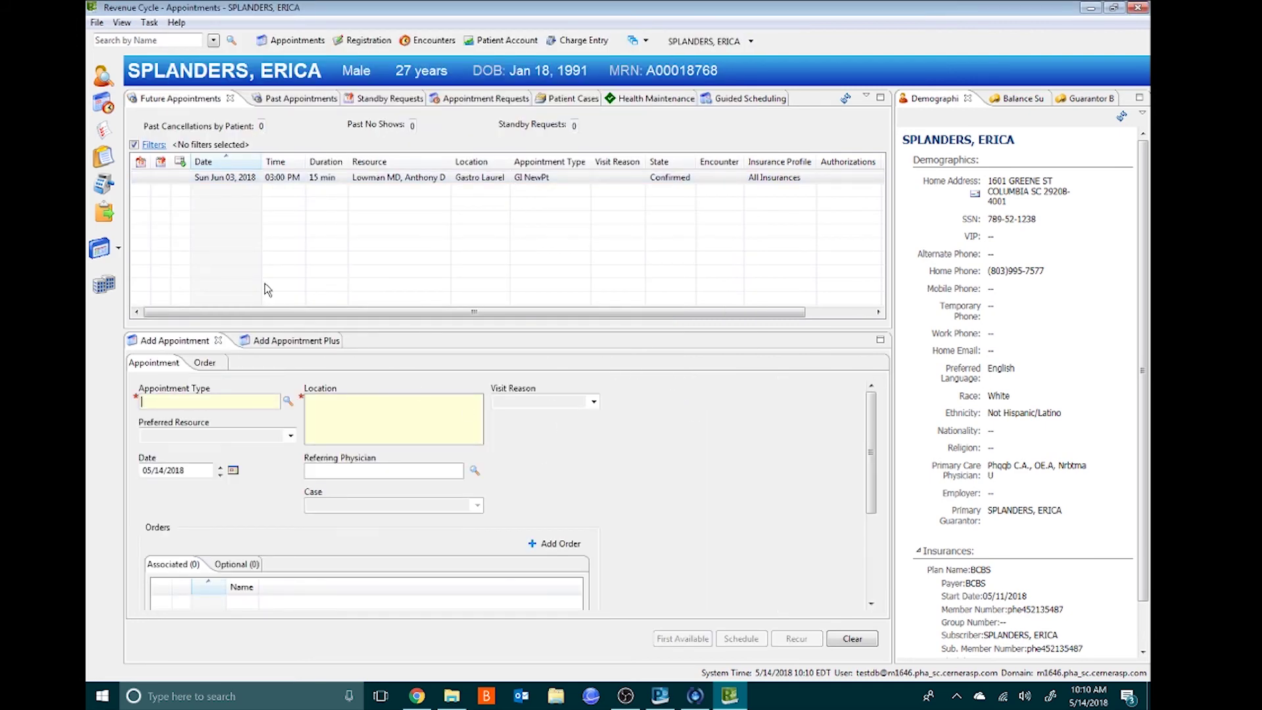
- Refresh the referrals worklist and open the referral to check its status options
click(106, 217)
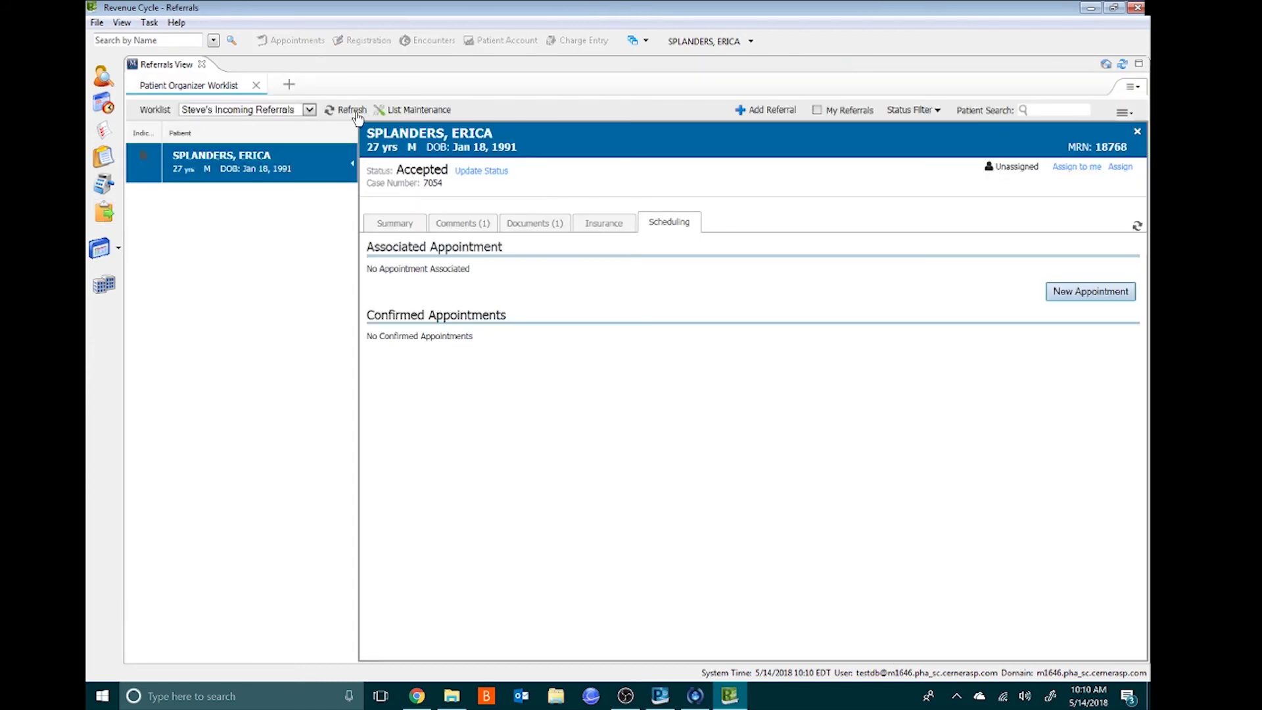
click(355, 113)
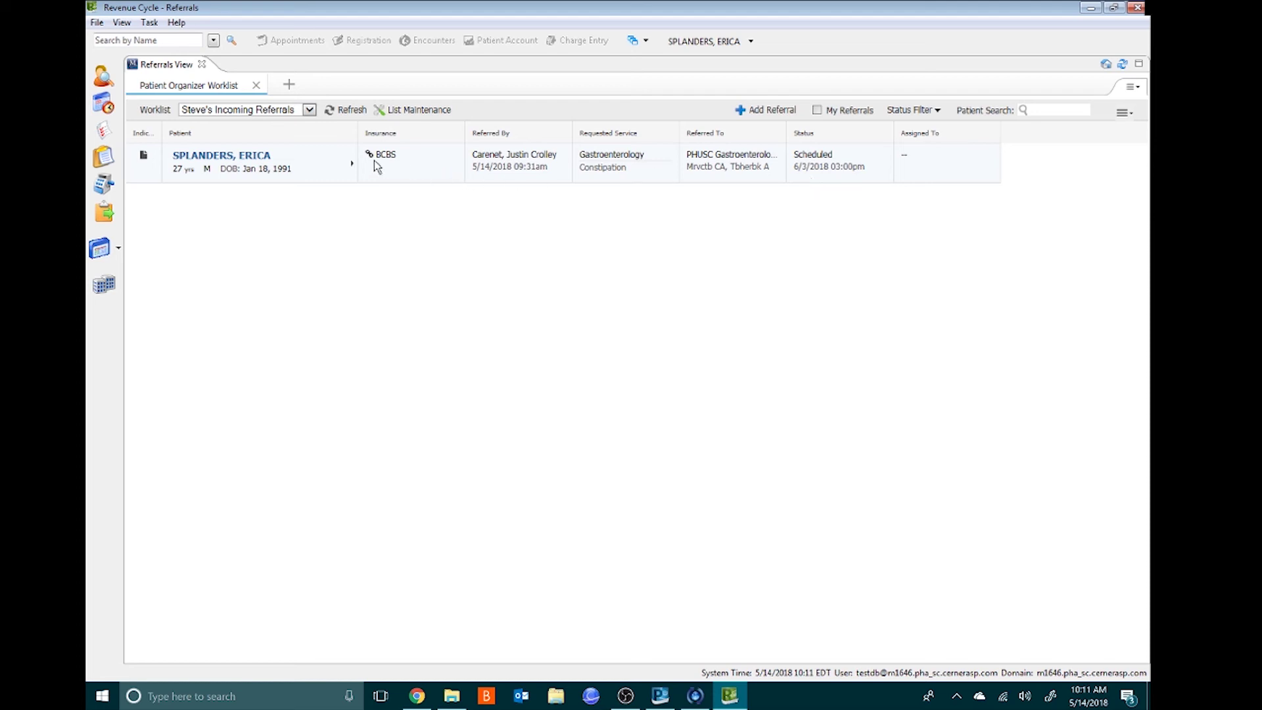
click(352, 163)
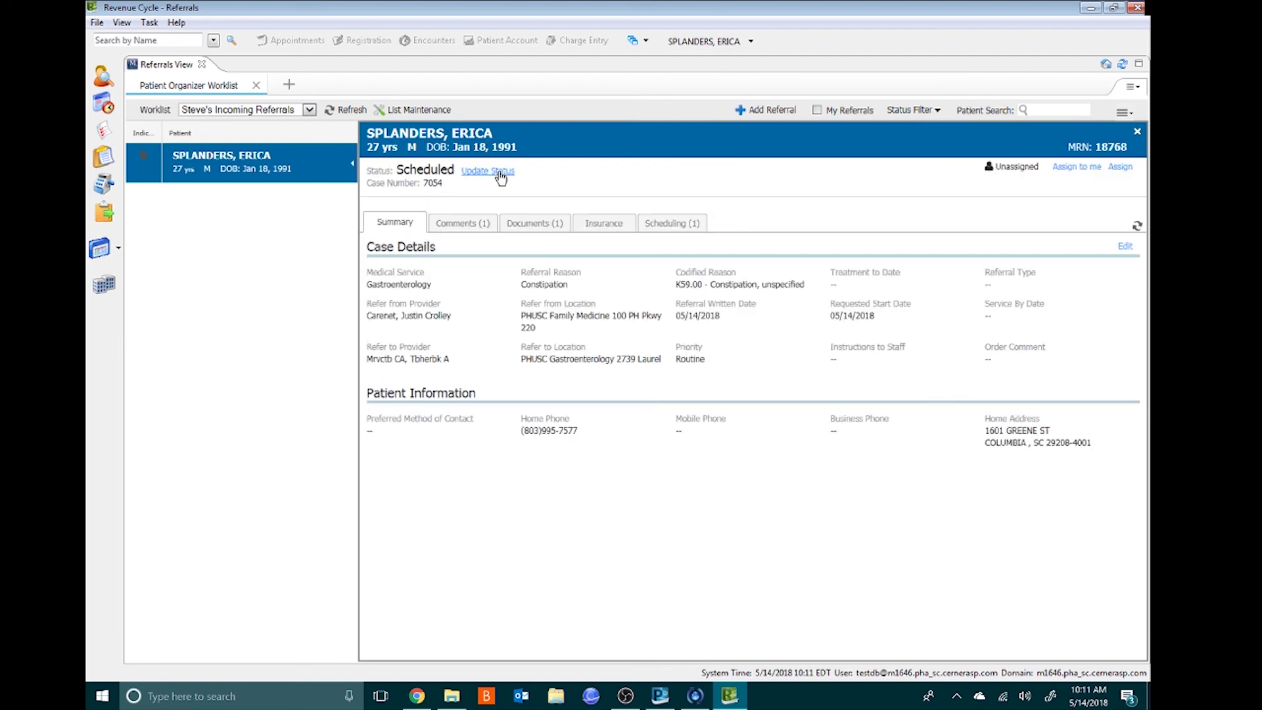
click(500, 175)
click(577, 229)
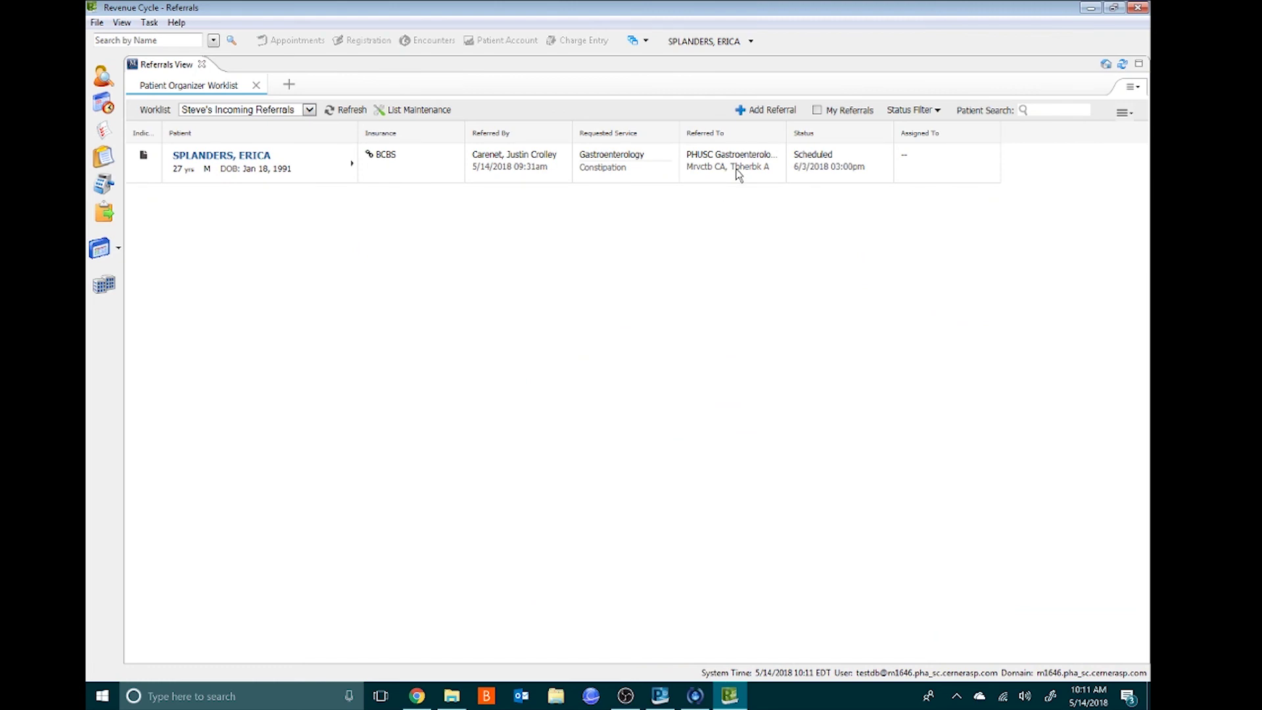
- Start a second referral and select the ZZTEST test patient from the name search
click(760, 112)
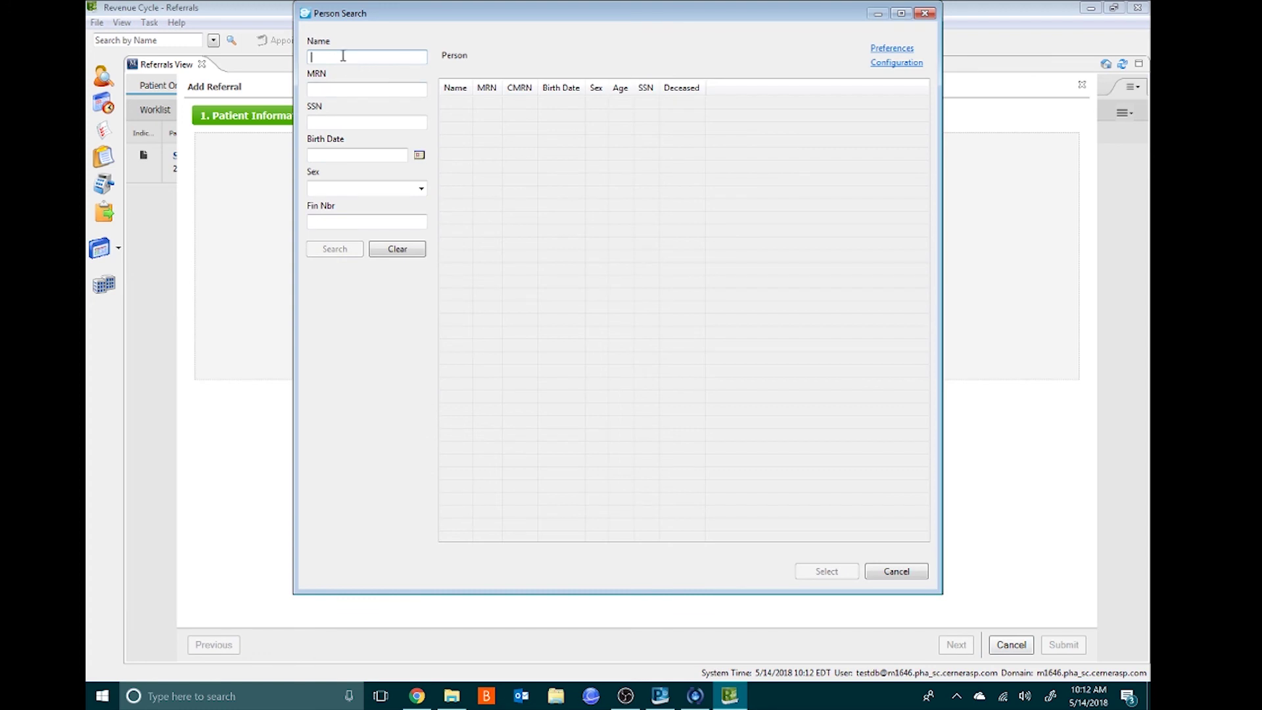
text(a)
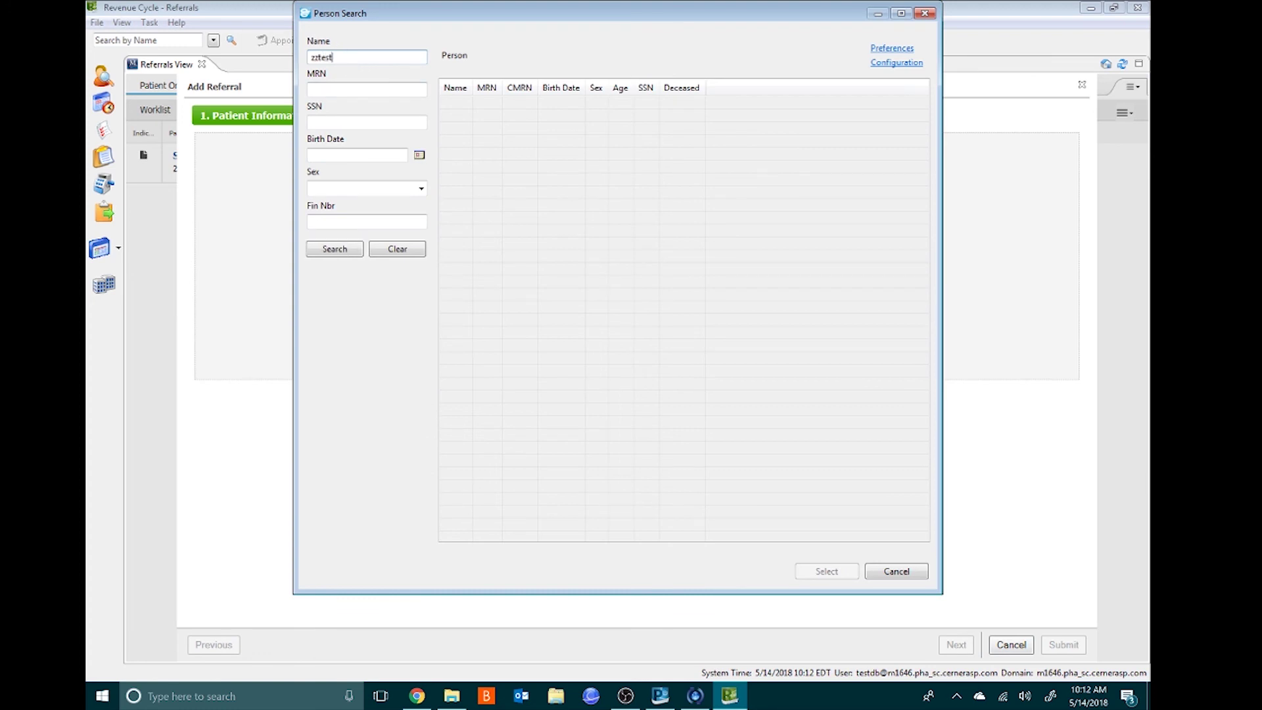
key(Return)
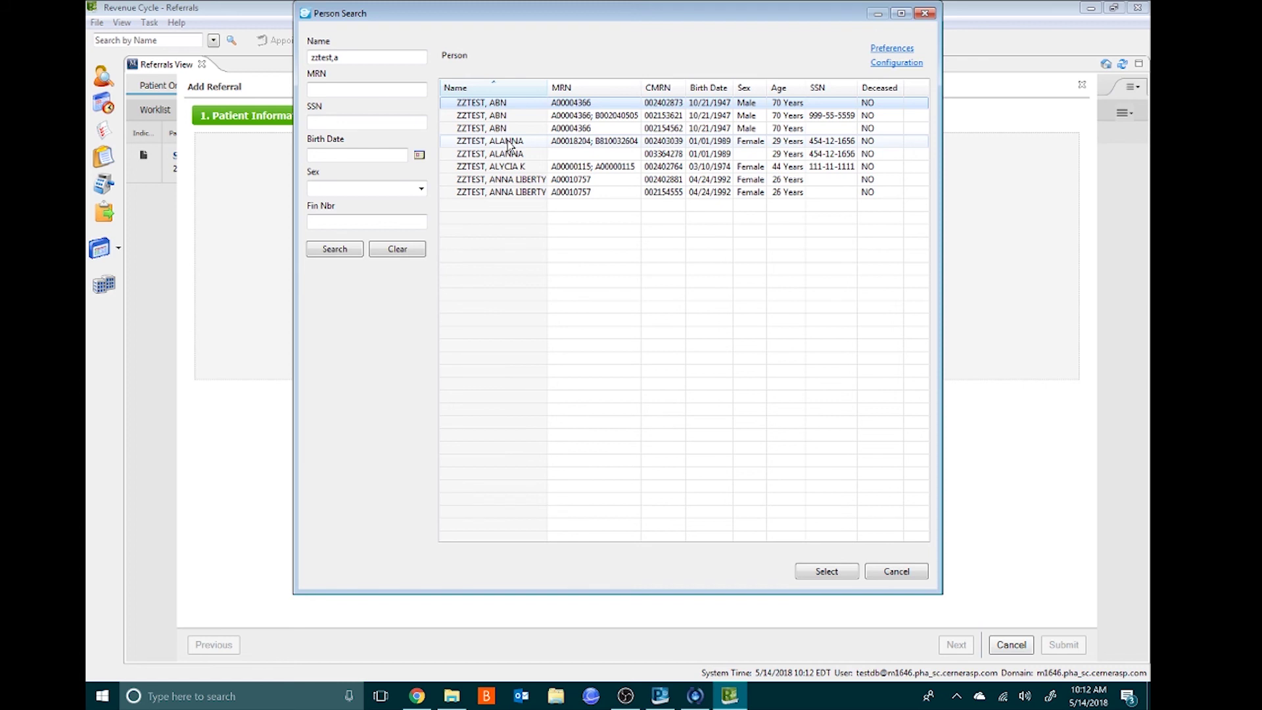
click(510, 143)
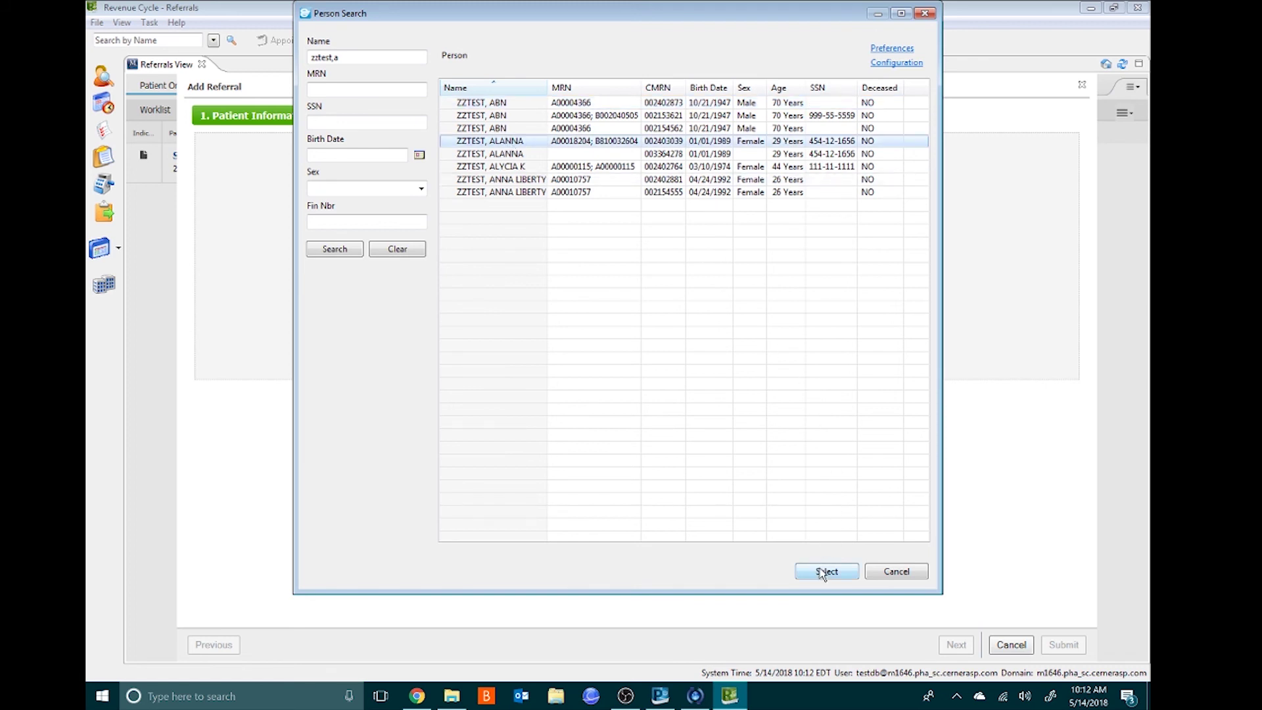
click(824, 573)
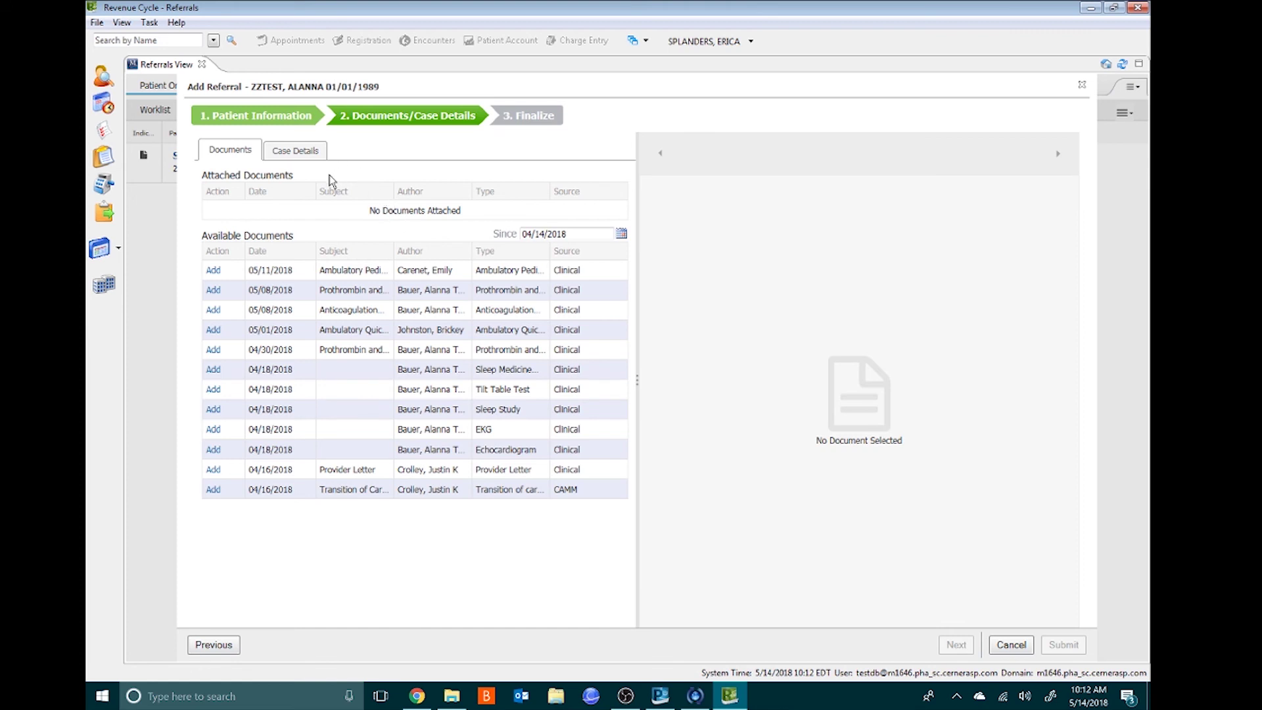
- Attach the 05/11/2018 intake document and set Gastroenterology with reason 'Annual Colonoscopy'
click(416, 269)
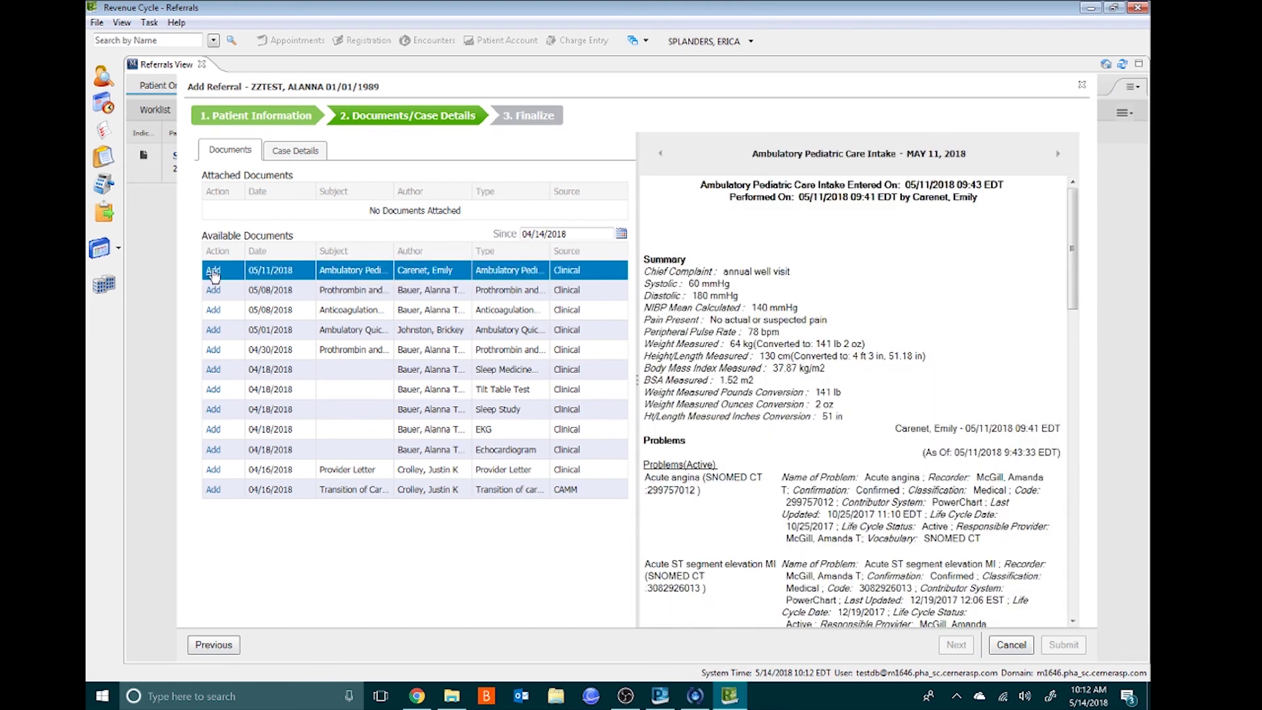
click(212, 271)
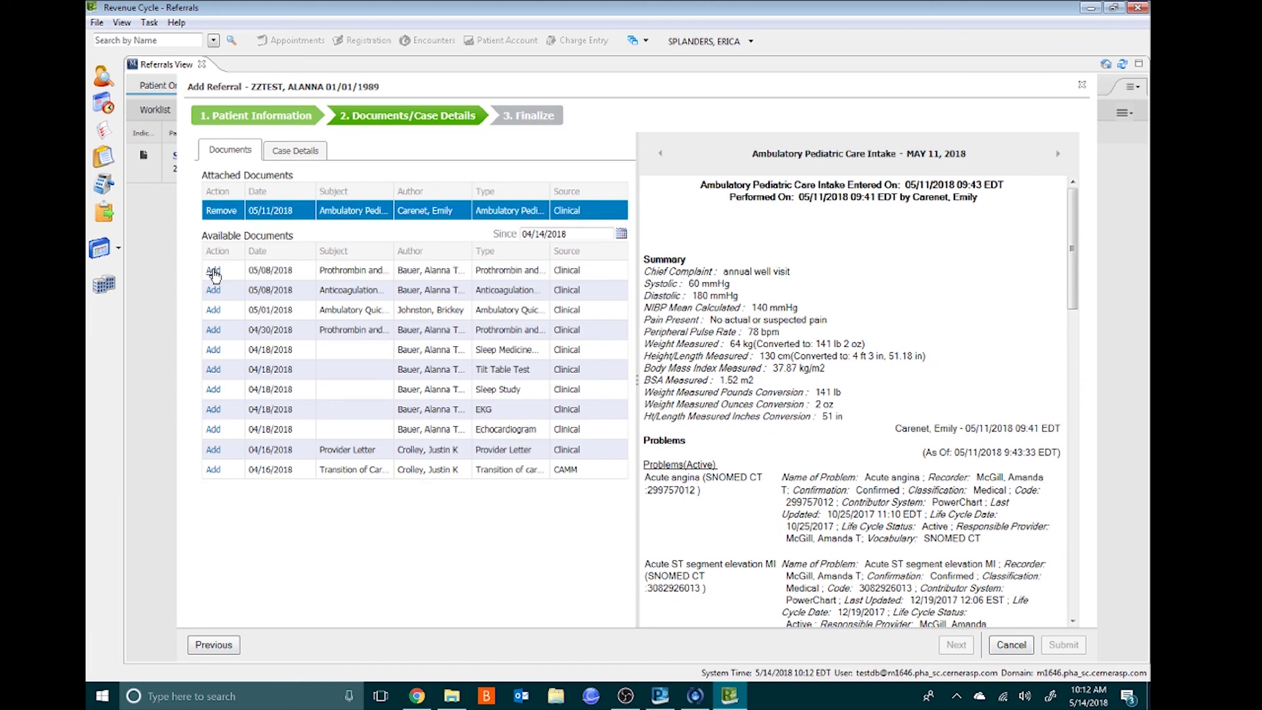
click(294, 154)
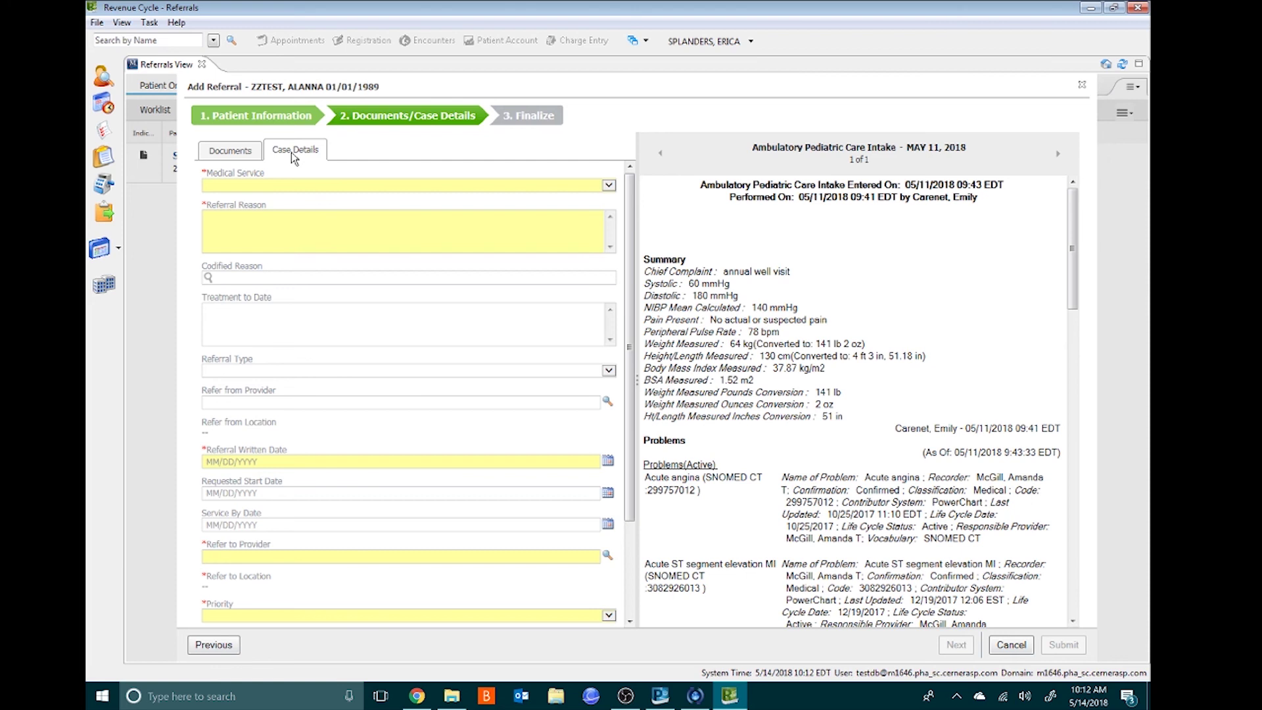
click(299, 186)
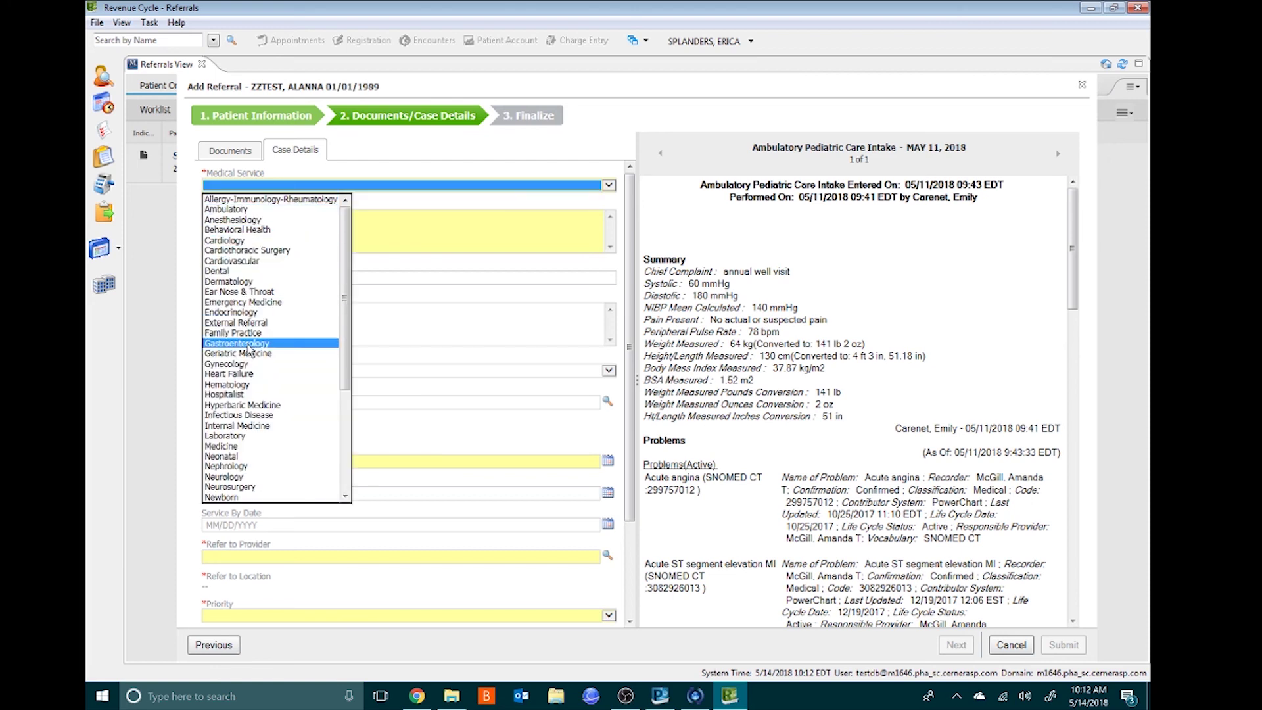
click(250, 344)
click(261, 223)
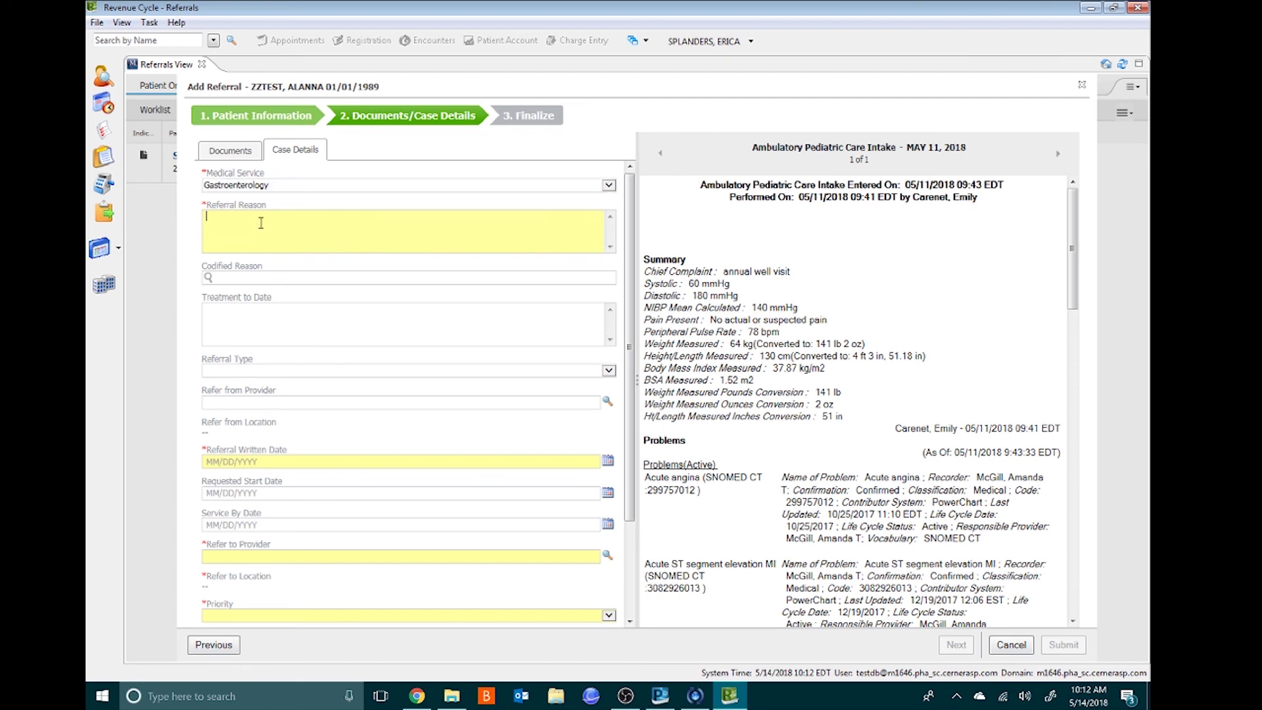
text(Annual Colonoscopy)
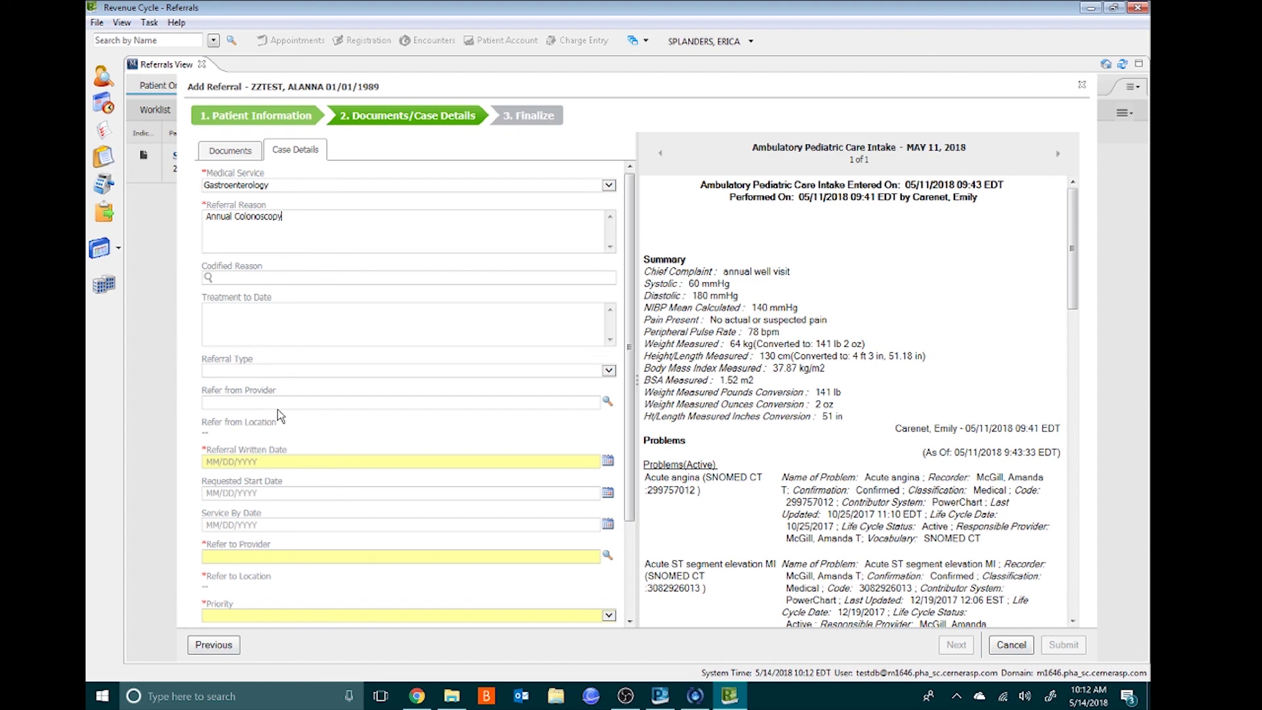
click(606, 399)
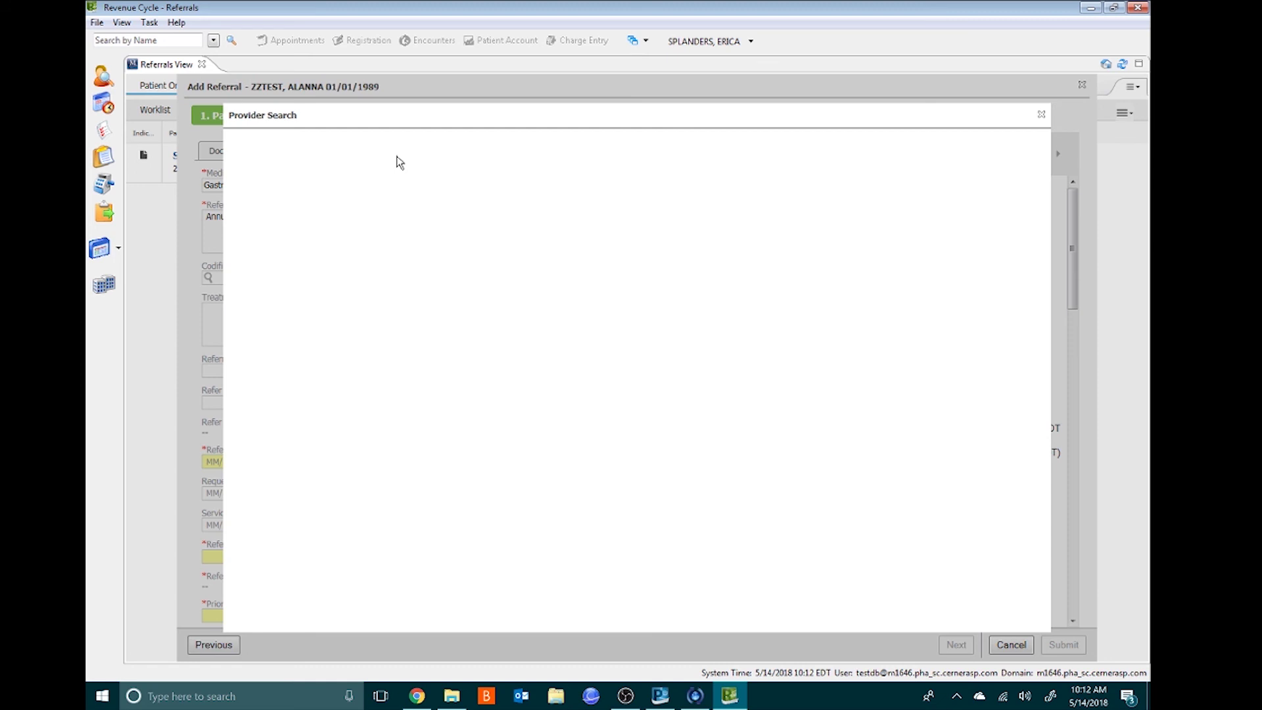
- Search for and accept the family practice referring provider, and set the written date to 05/14/2018
text(torres)
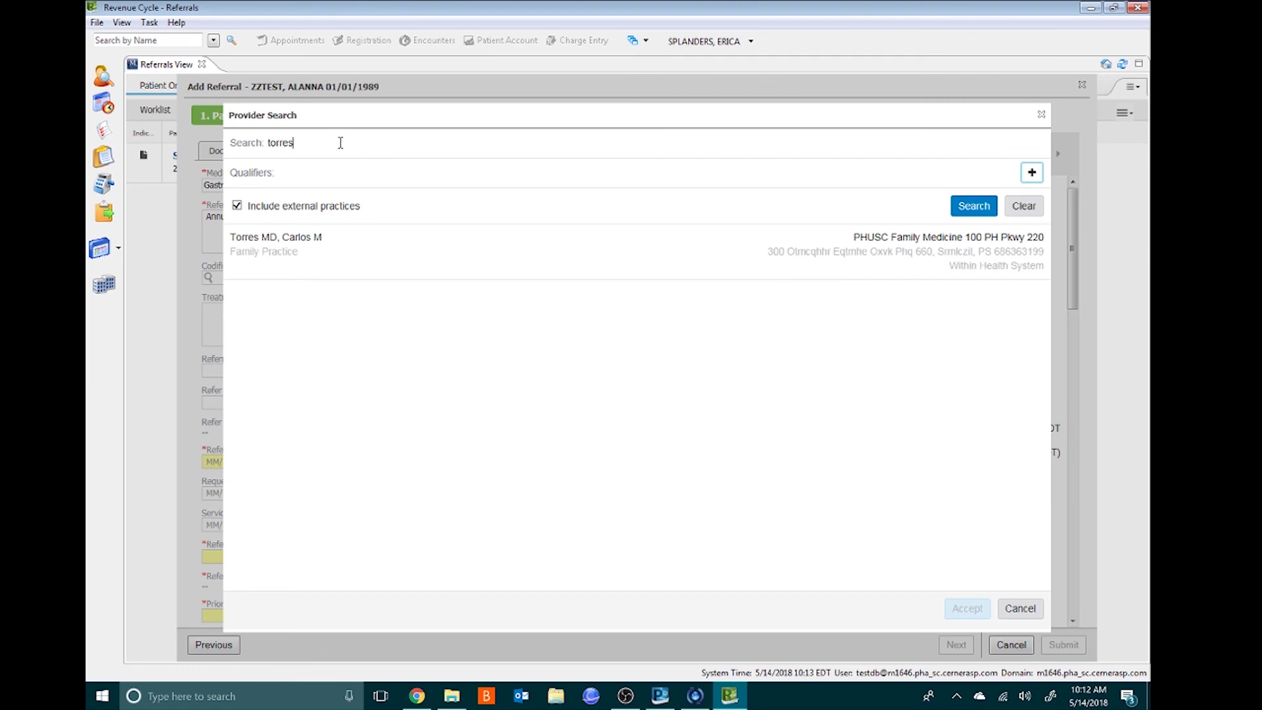
click(304, 251)
click(966, 606)
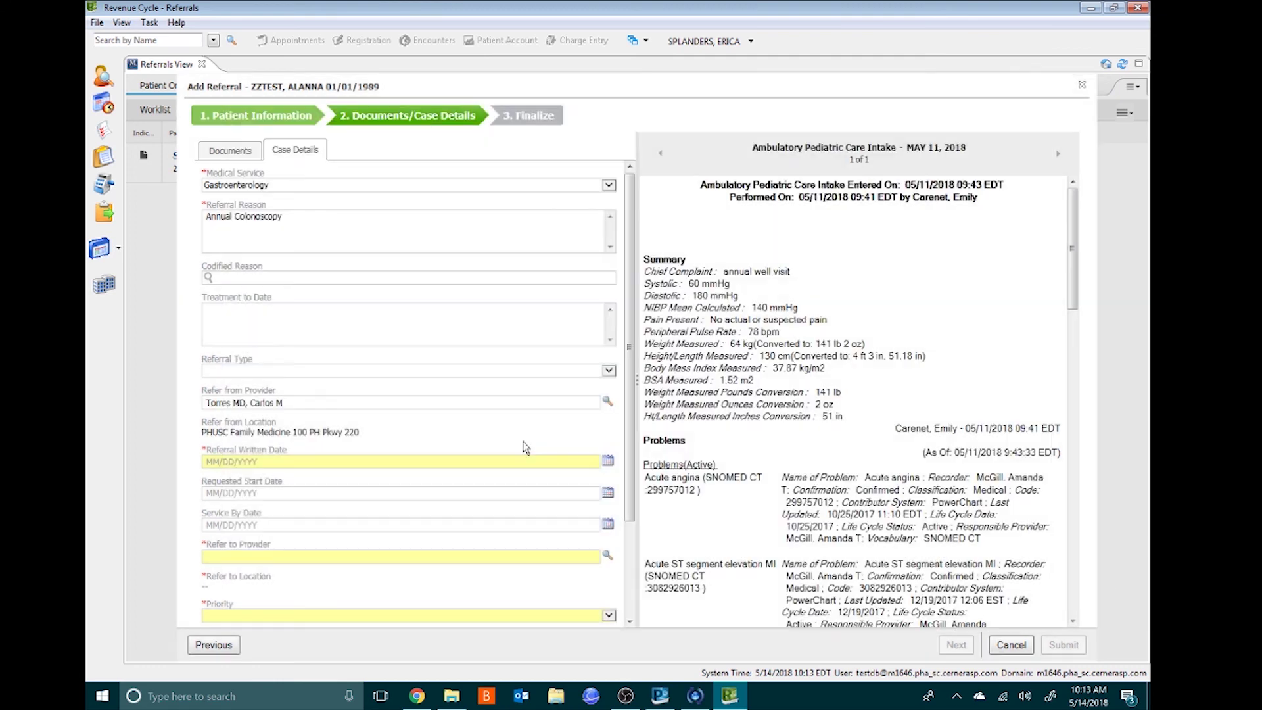
click(608, 462)
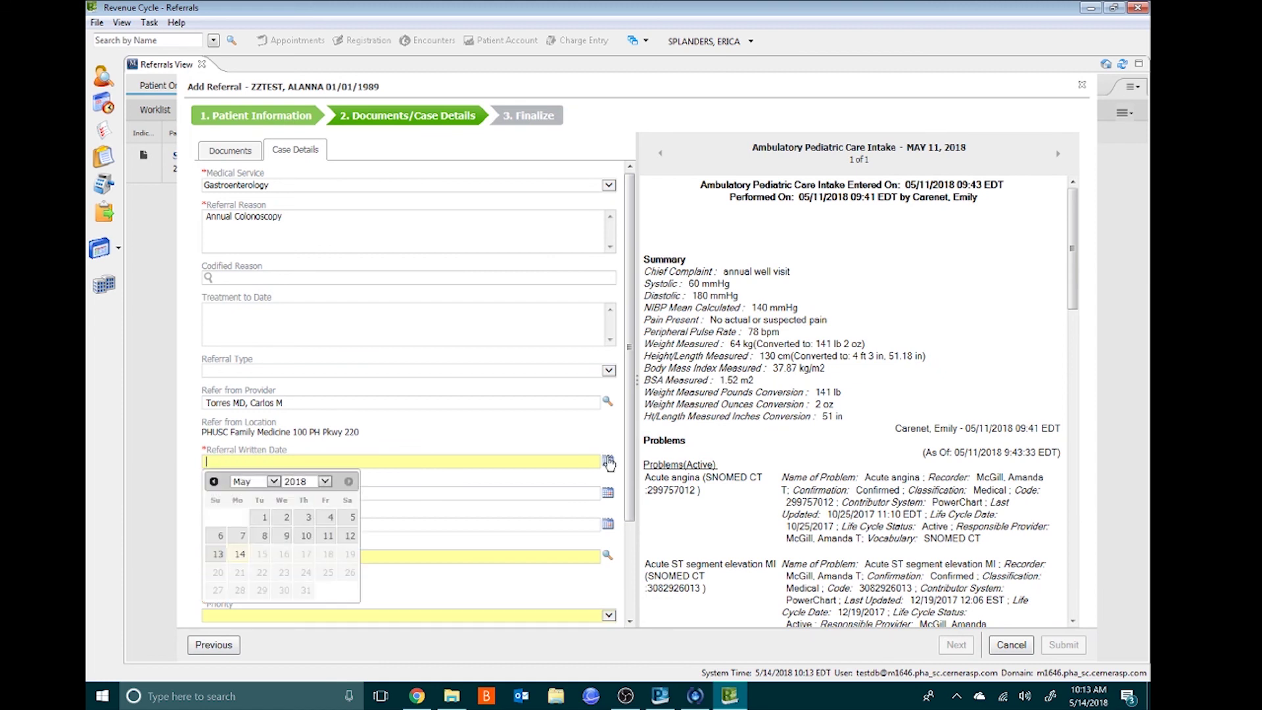
click(243, 556)
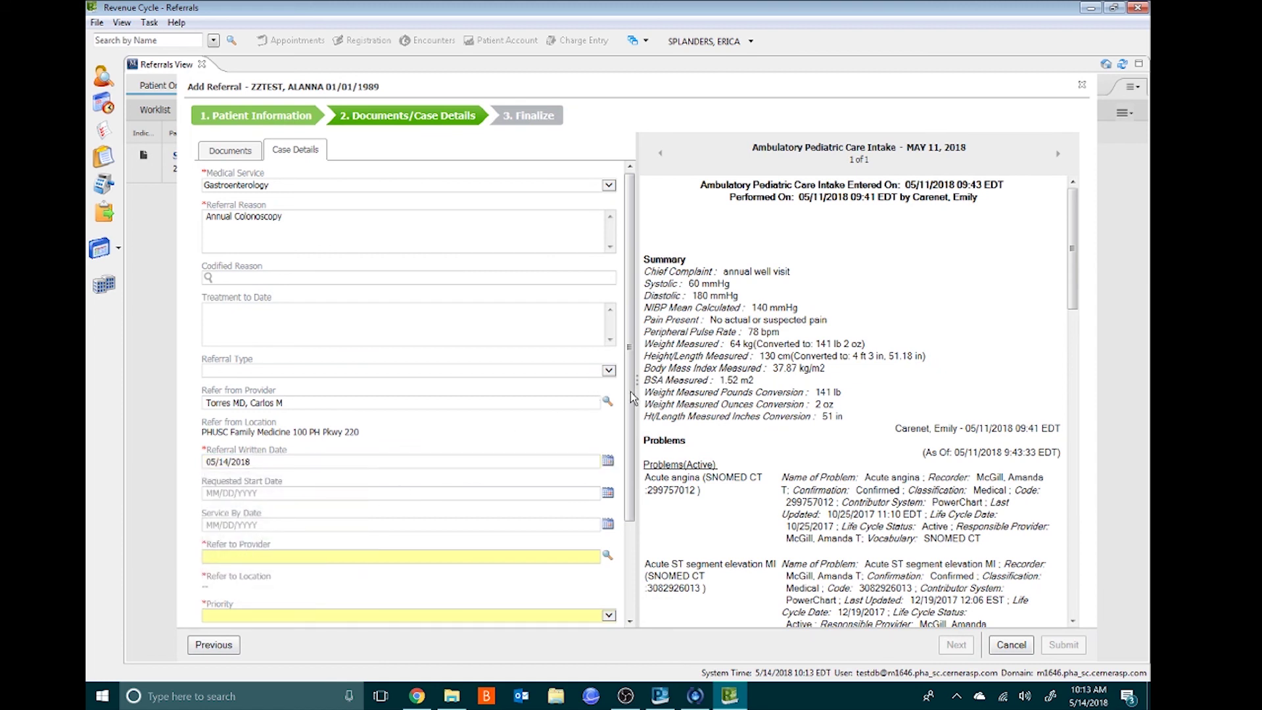
- Accept a gastroenterologist as the receiving provider, set priority to Routine, and advance to Finalize
scroll(632, 411, down, 3)
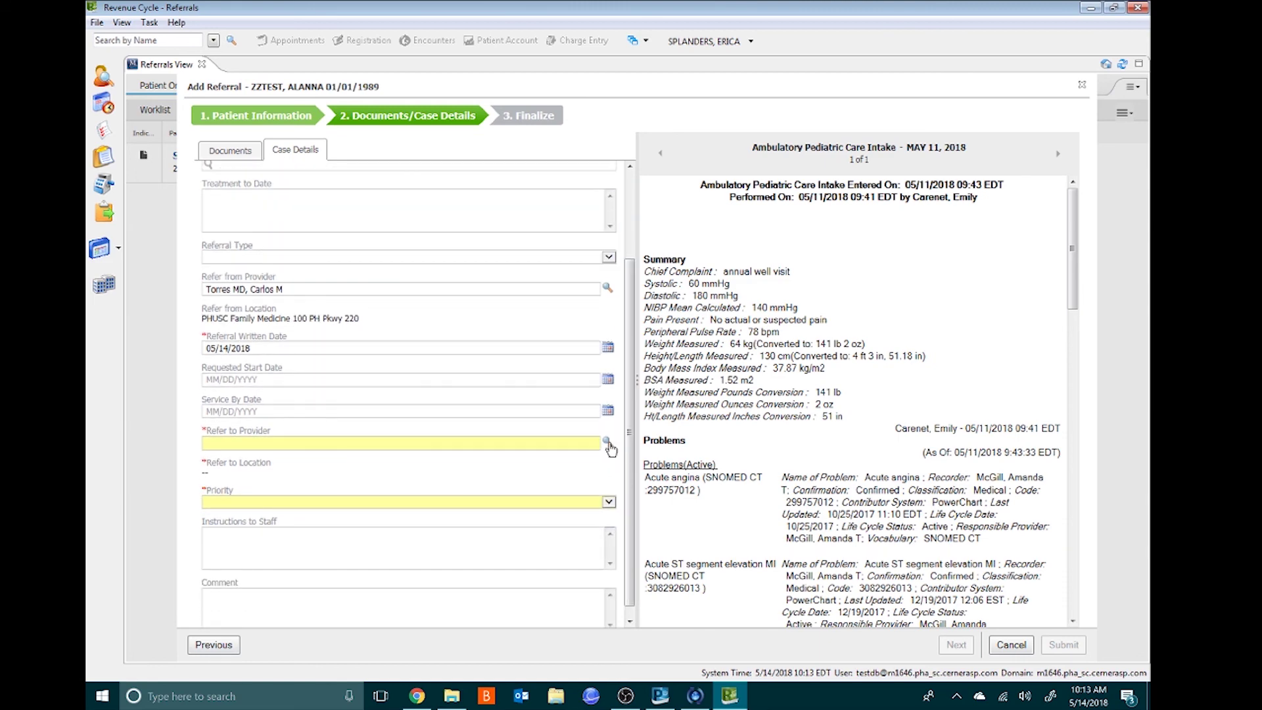
click(607, 443)
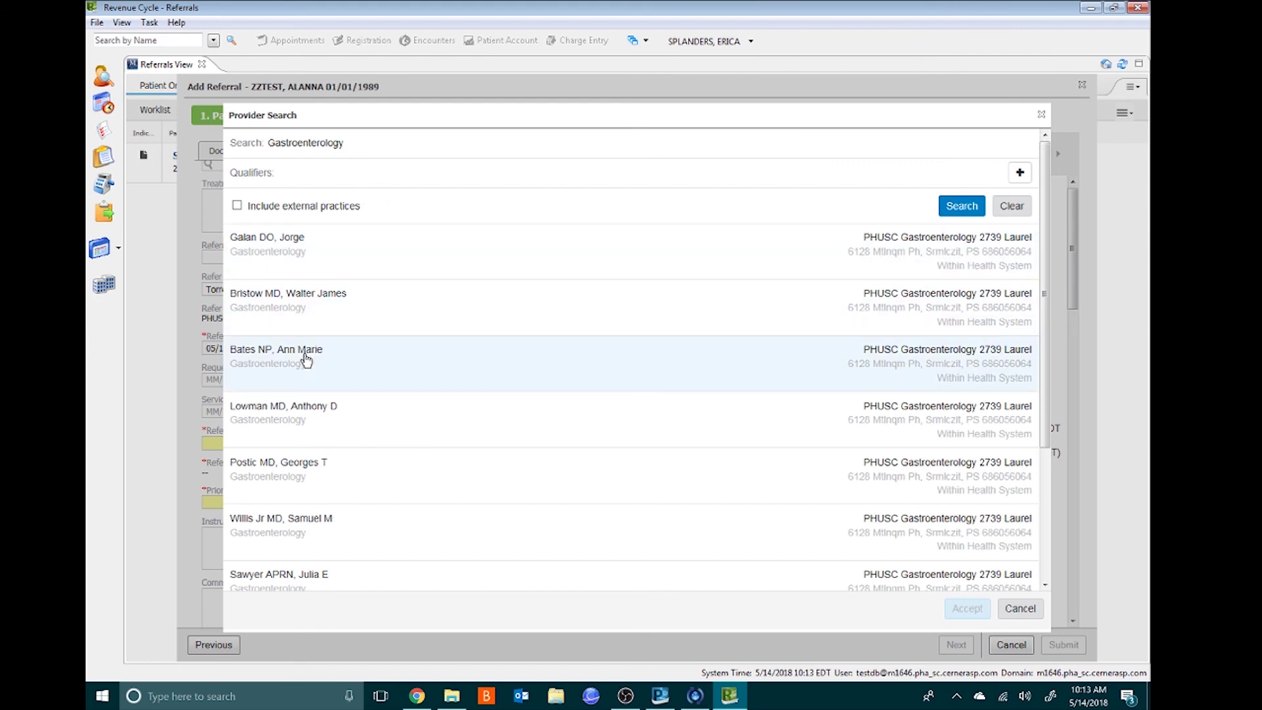
click(302, 474)
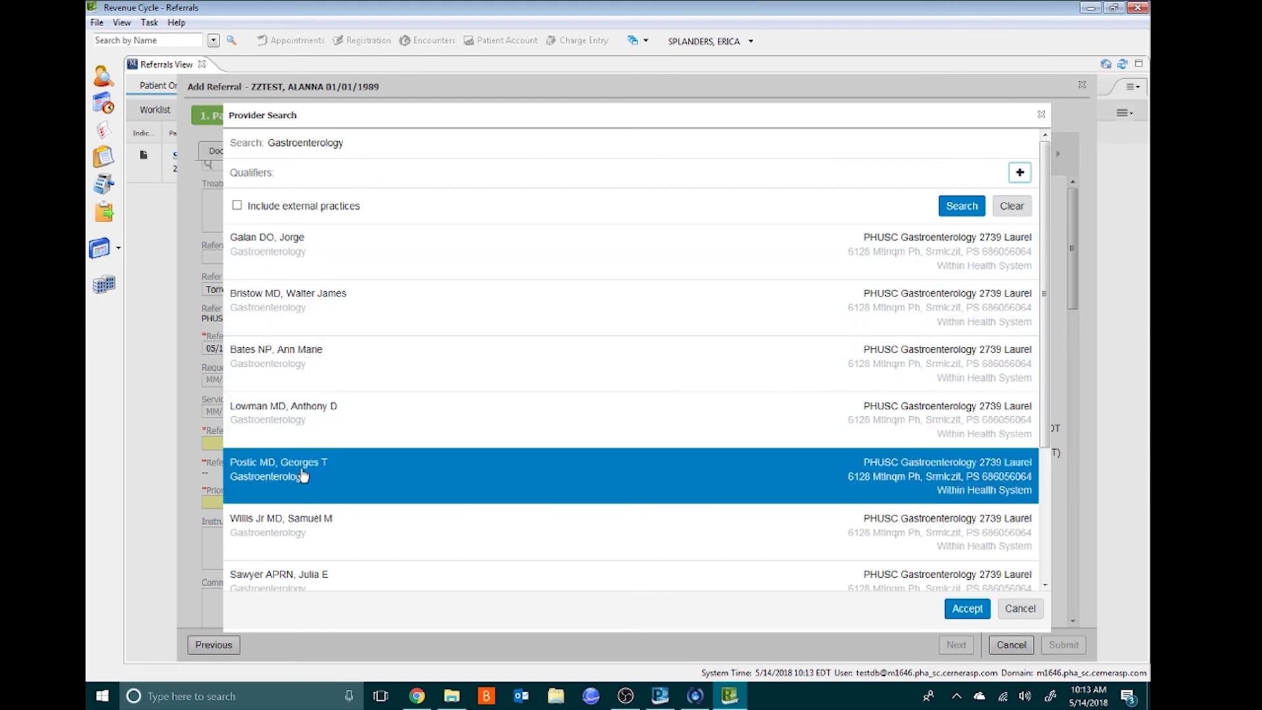
click(962, 608)
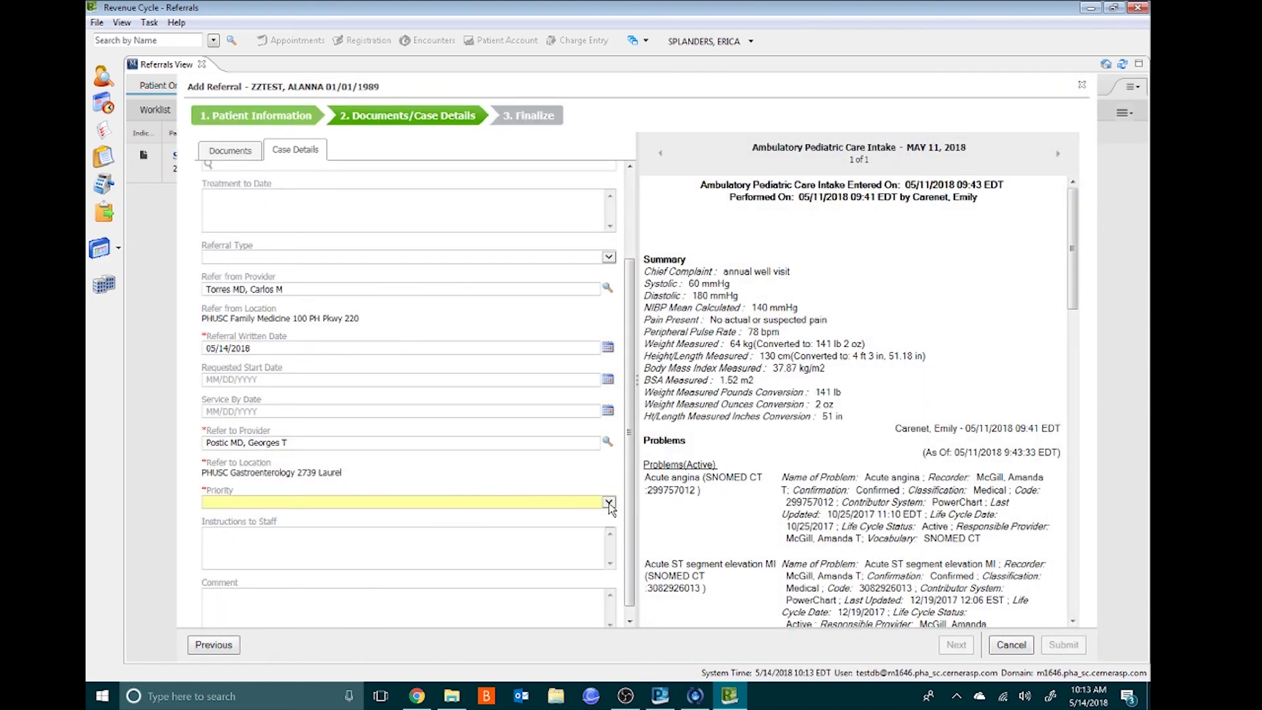
click(609, 502)
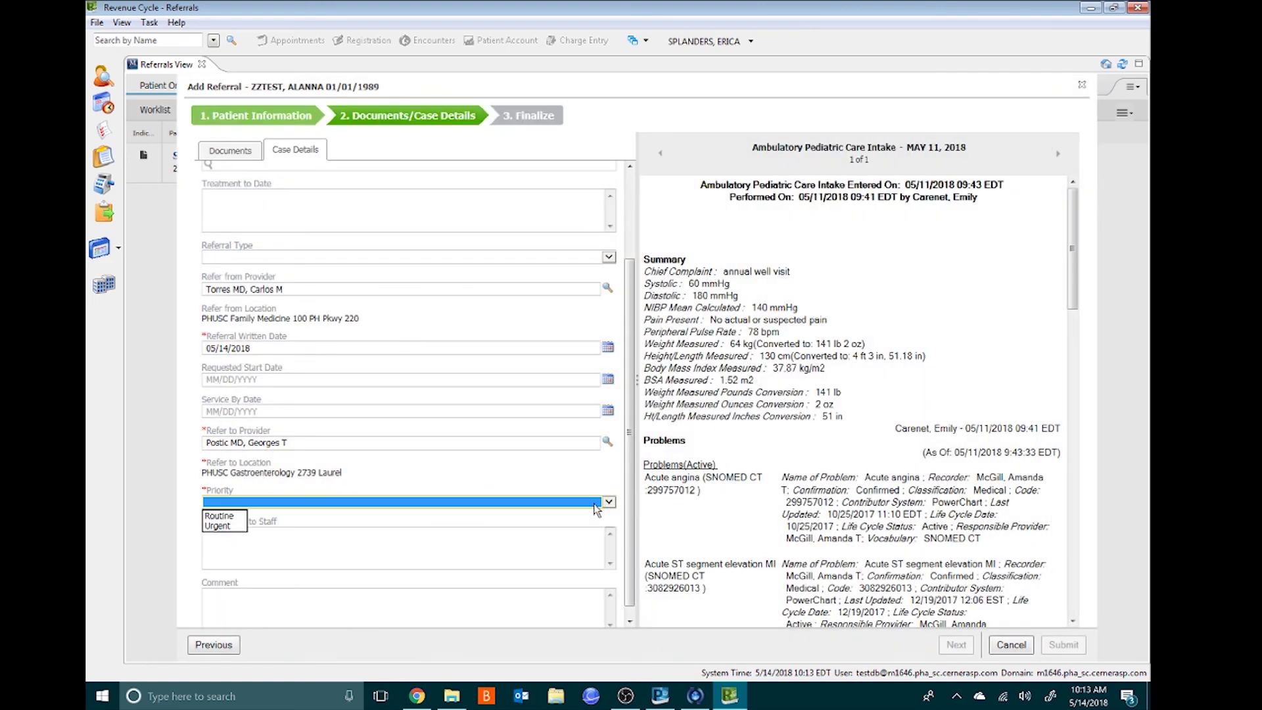
click(238, 517)
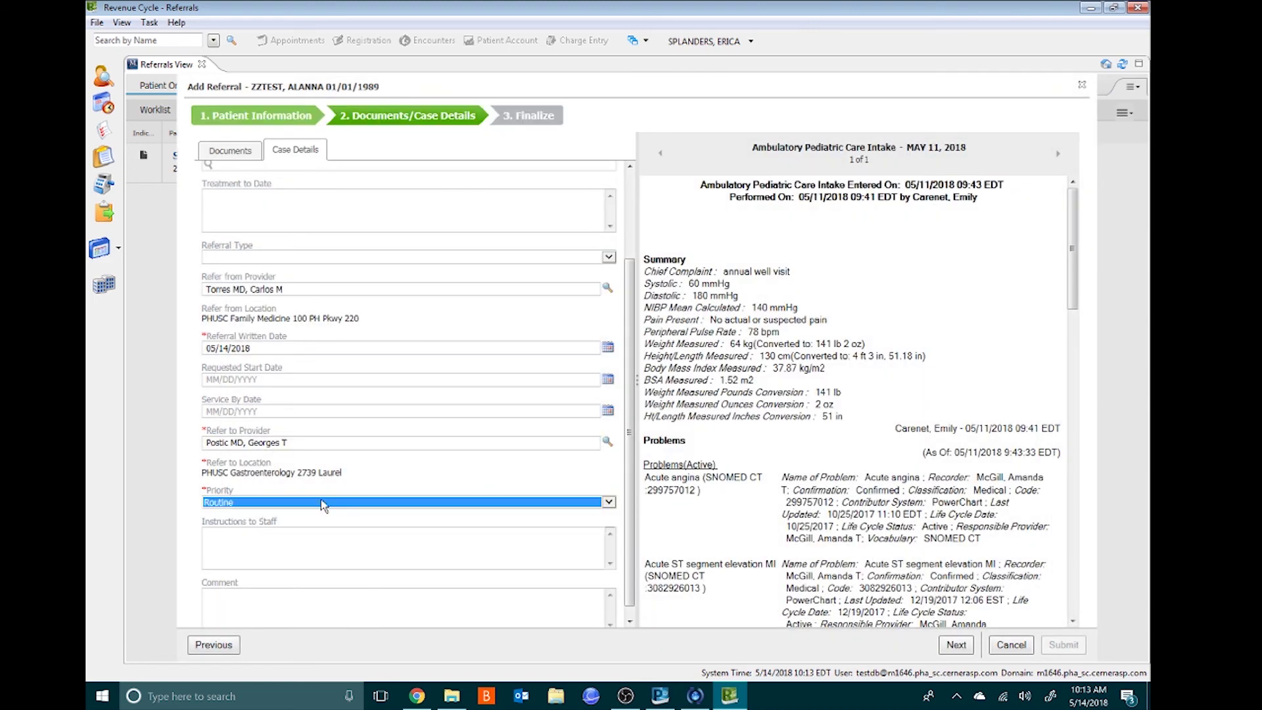
scroll(625, 448, down, 1)
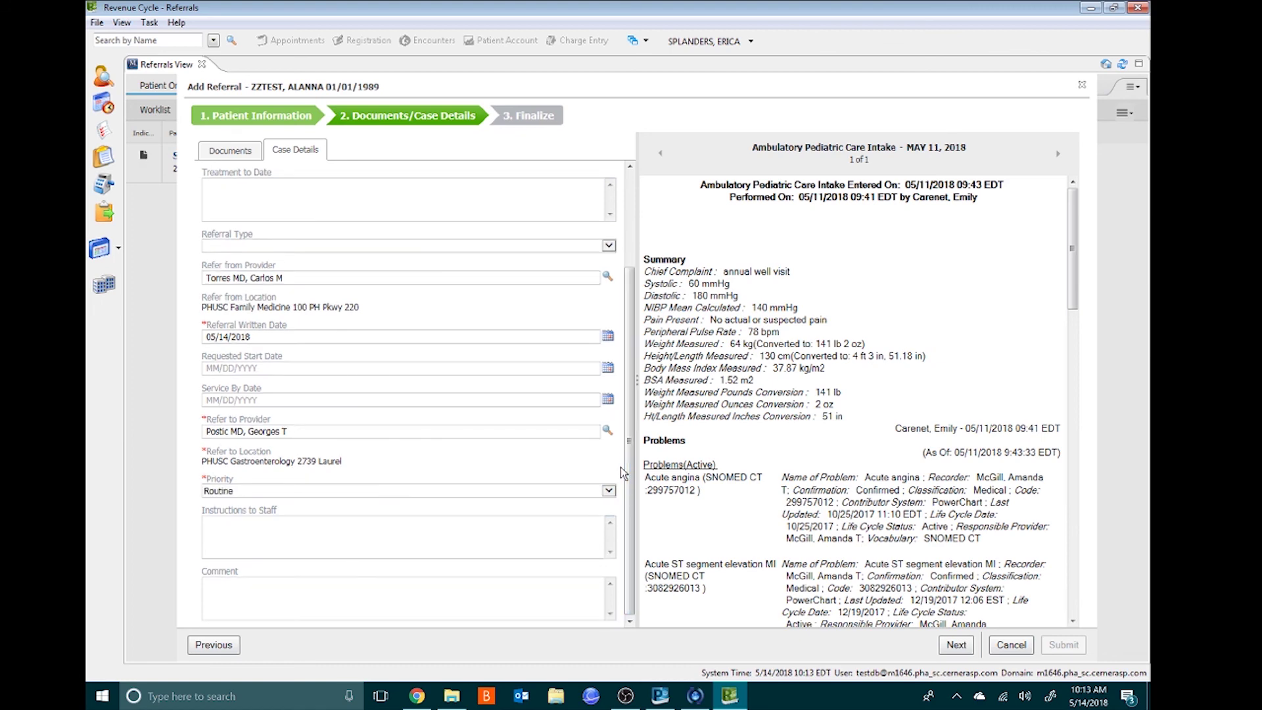
click(954, 645)
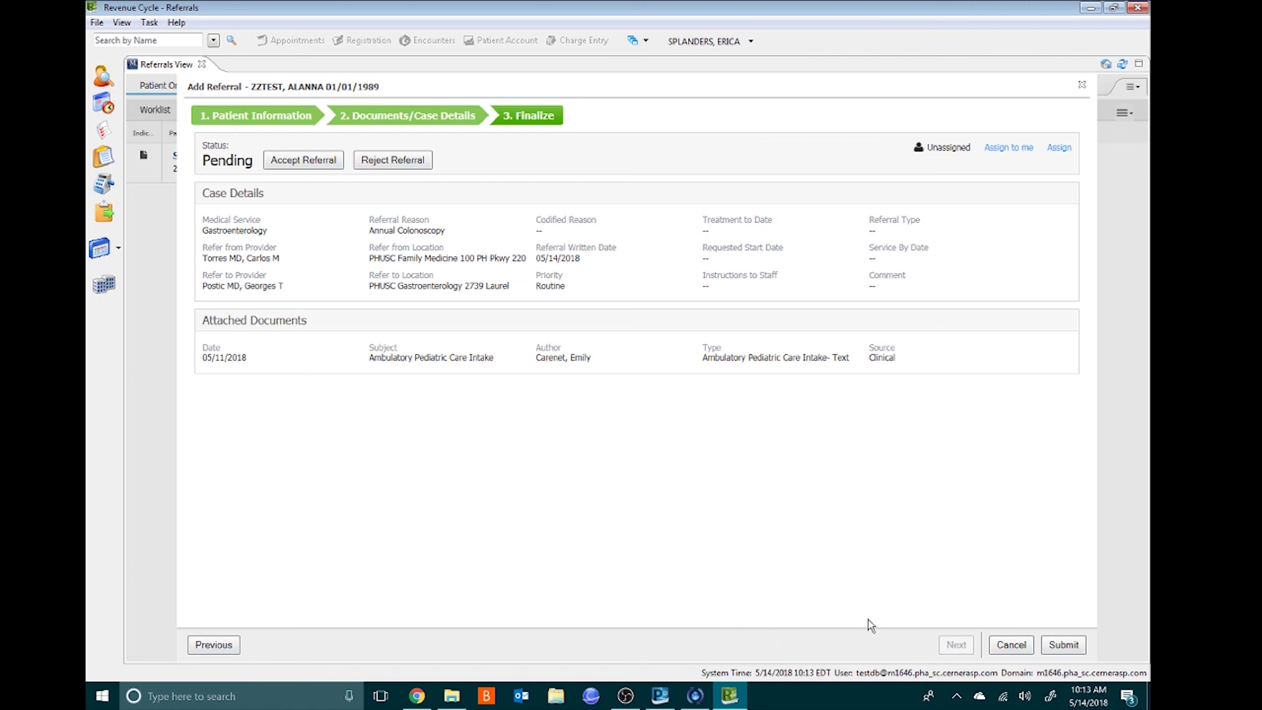
- Accept and submit the Annual Colonoscopy referral, then refresh the worklist to show it as Accepted
click(289, 162)
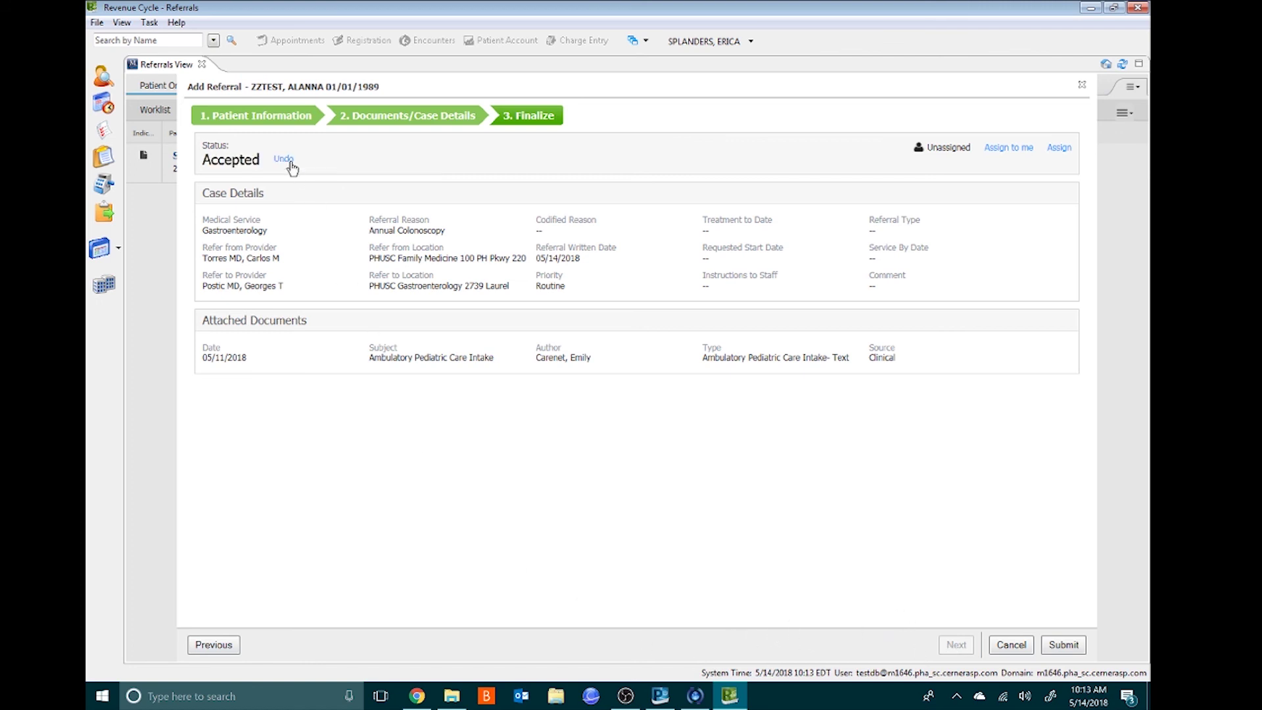
click(1062, 645)
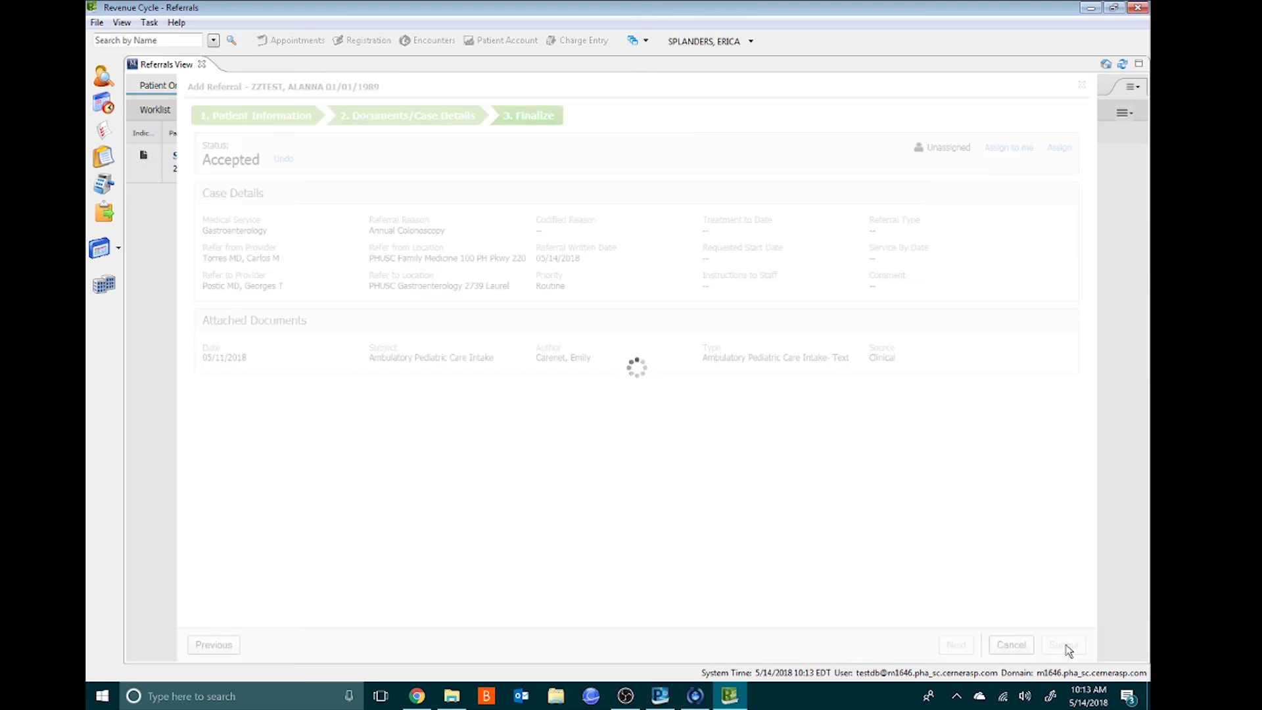
click(347, 110)
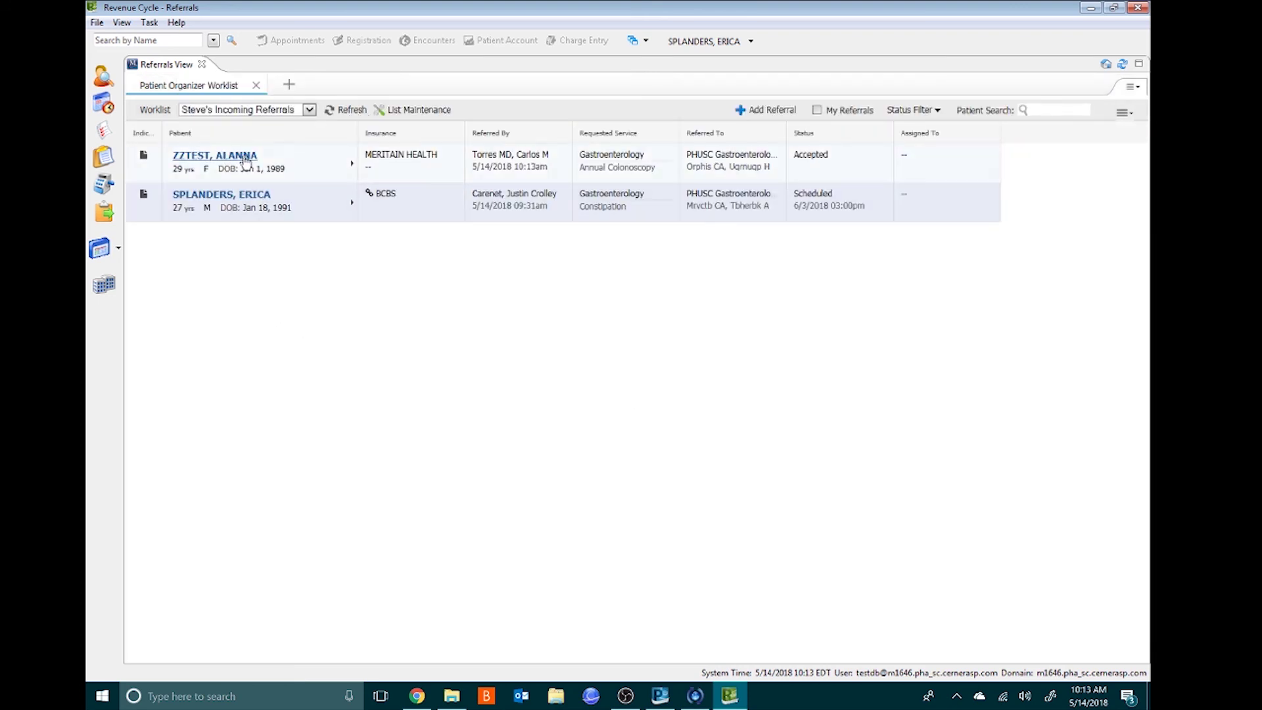